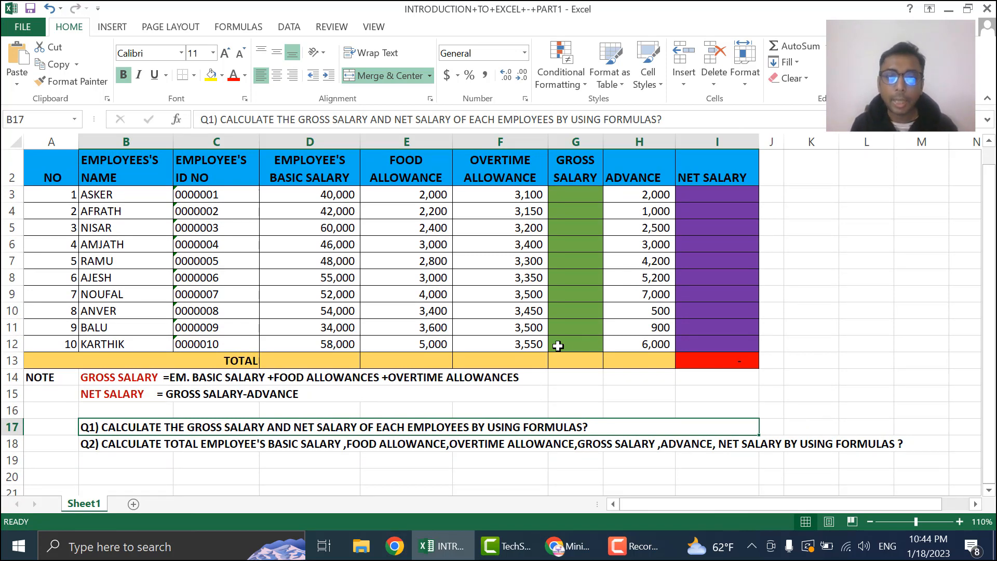
# Examine the whole salary table from the title row down to the total row
pyautogui.click(573, 280)
pyautogui.scroll(1, 371, 354)
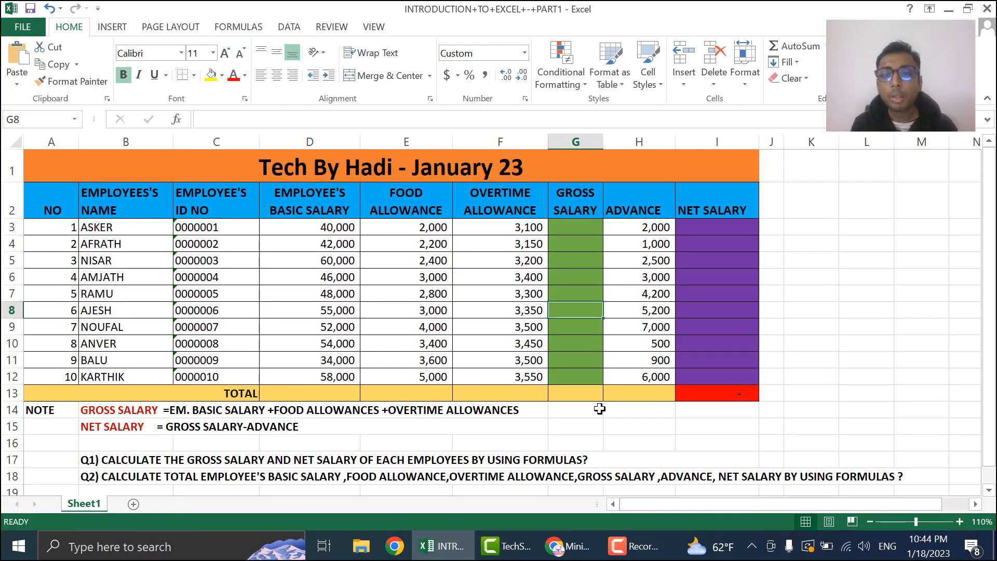
pyautogui.moveTo(729, 396); pyautogui.dragTo(66, 155)
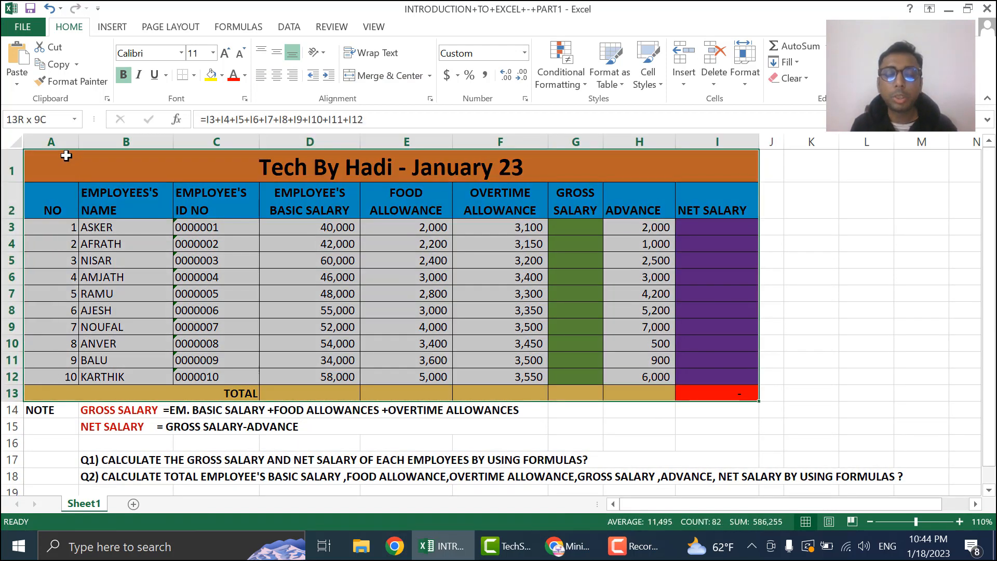
pyautogui.click(188, 310)
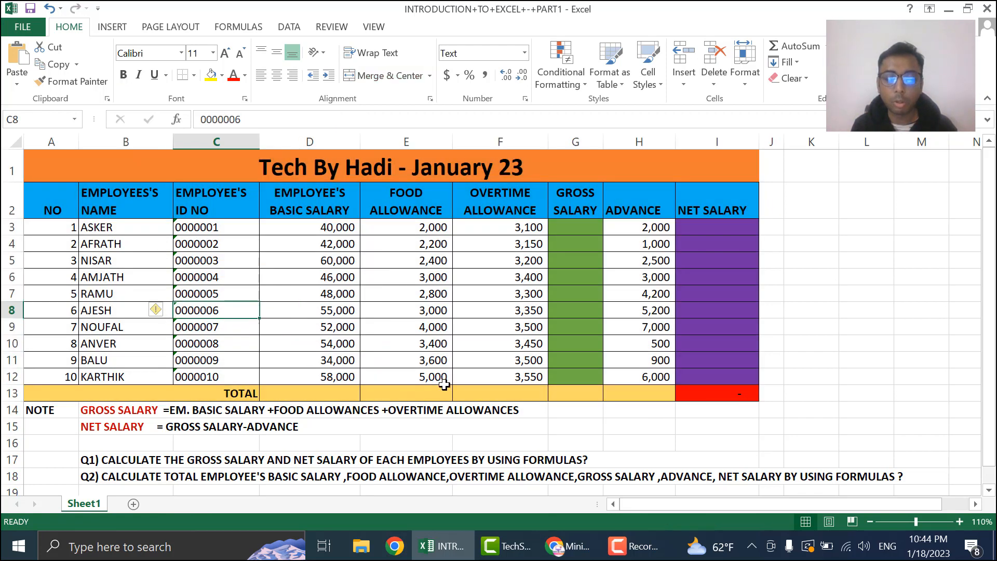
# Examine the first employee's row from the name across the basic salary, allowance, gross salary and advance columns
pyautogui.click(104, 227)
pyautogui.press('Down')
pyautogui.press('Up')
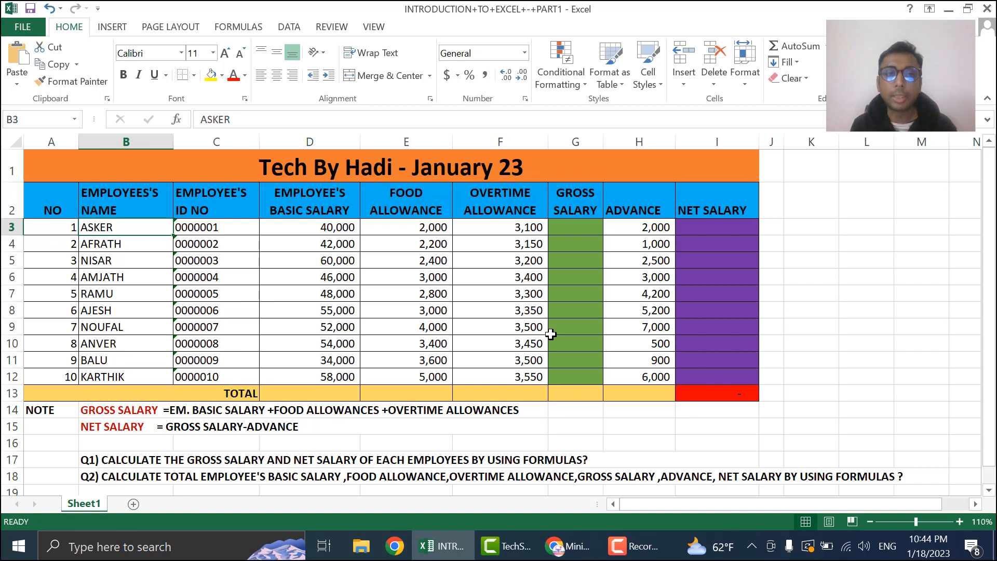
pyautogui.press('Right')
pyautogui.press('Right')
pyautogui.press('Right')
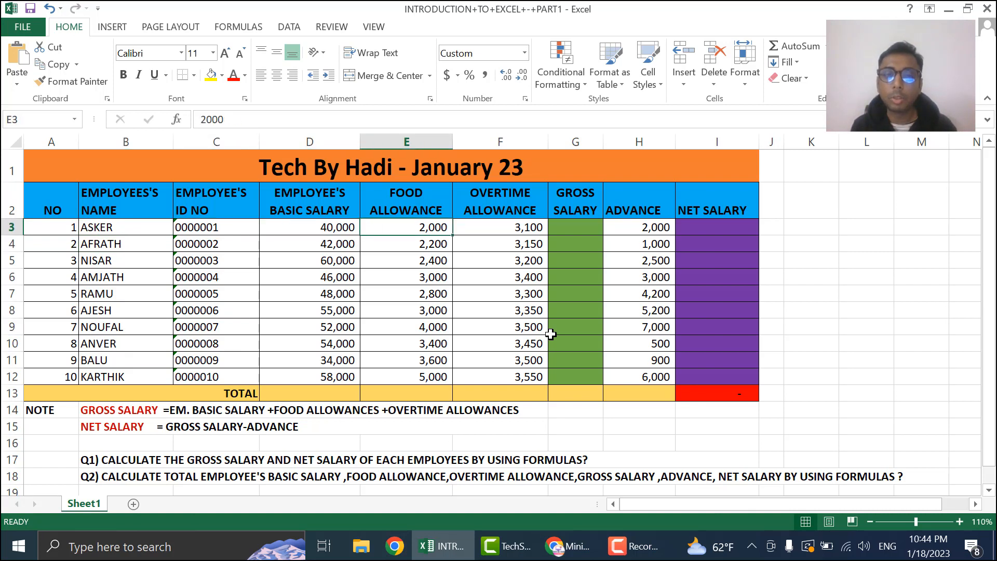
pyautogui.press('Left')
pyautogui.press('Right')
pyautogui.press('Right')
pyautogui.press('Left')
pyautogui.press('Right')
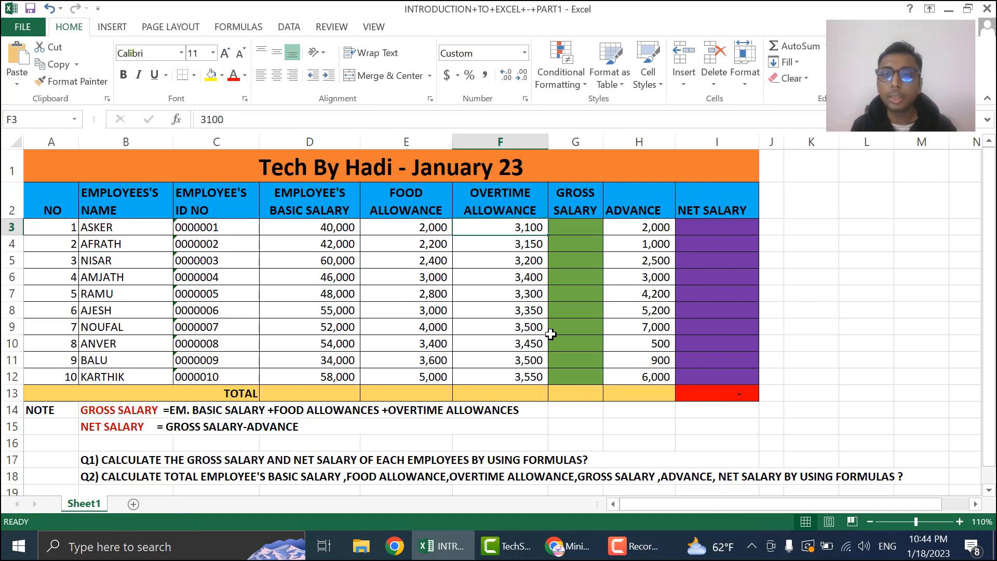
pyautogui.press('Right')
pyautogui.press('Left')
pyautogui.press('Right')
pyautogui.press('Right')
pyautogui.press('Left')
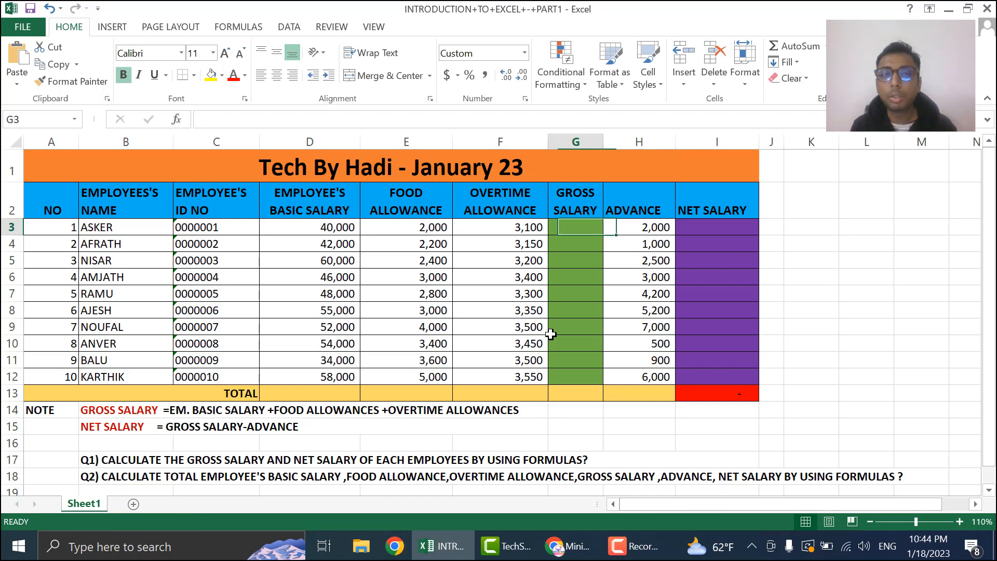
pyautogui.press('Left')
pyautogui.press('Home')
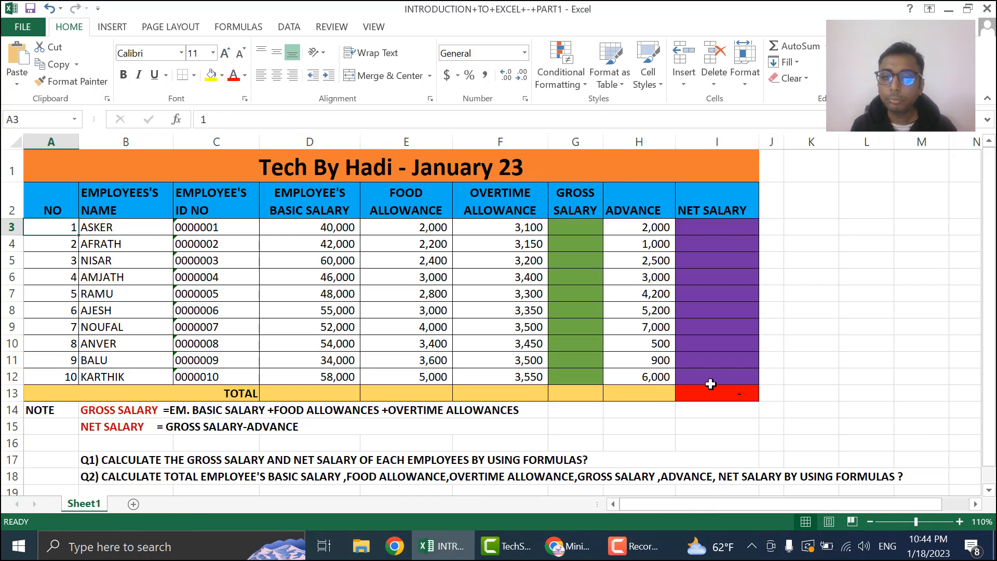
# Examine the net salary column, the ten employee rows, the Q1 question and the full table range A1:I13
pyautogui.moveTo(710, 384); pyautogui.dragTo(717, 221)
pyautogui.click(866, 359)
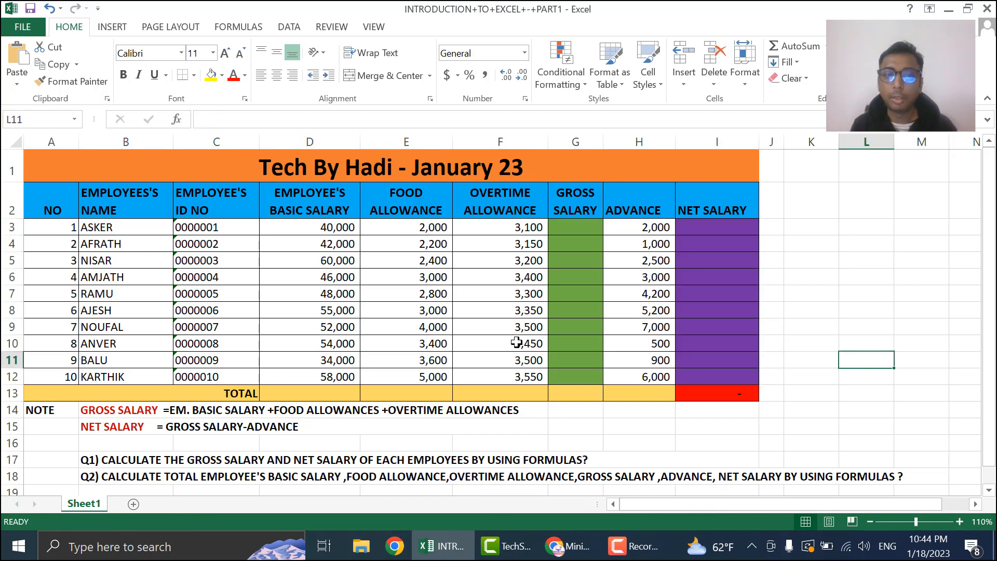
pyautogui.moveTo(57, 228); pyautogui.dragTo(702, 379)
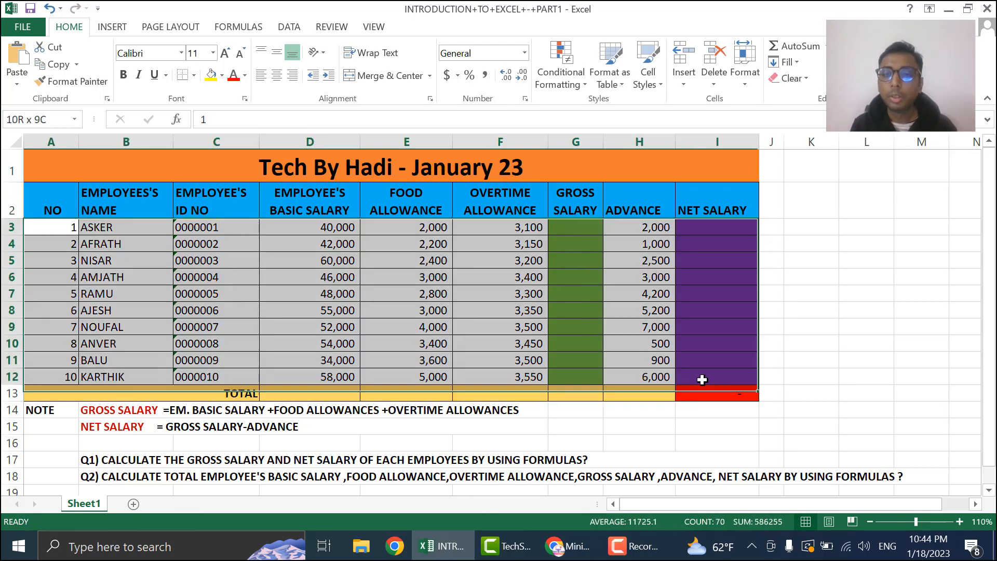
pyautogui.click(628, 459)
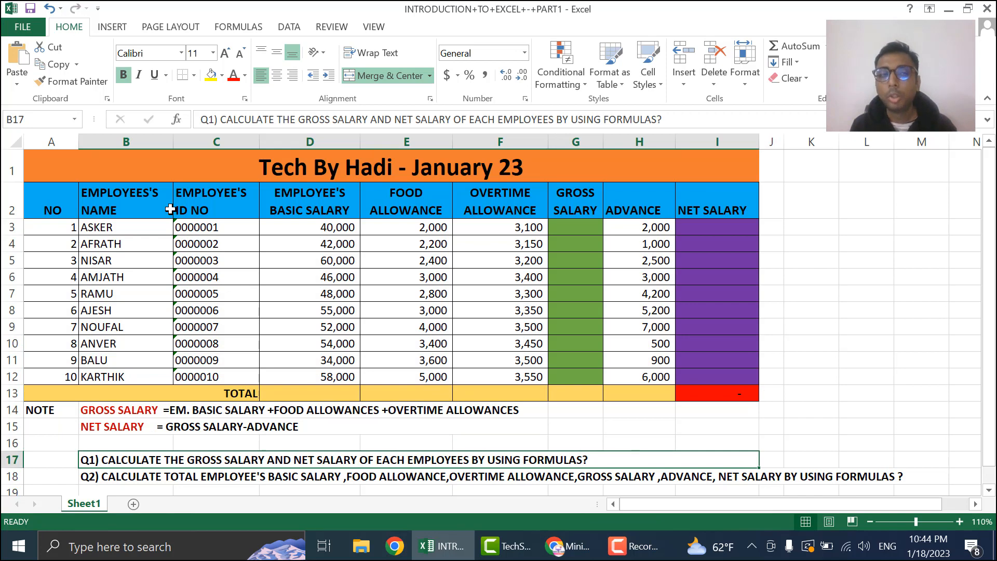
pyautogui.click(11, 168)
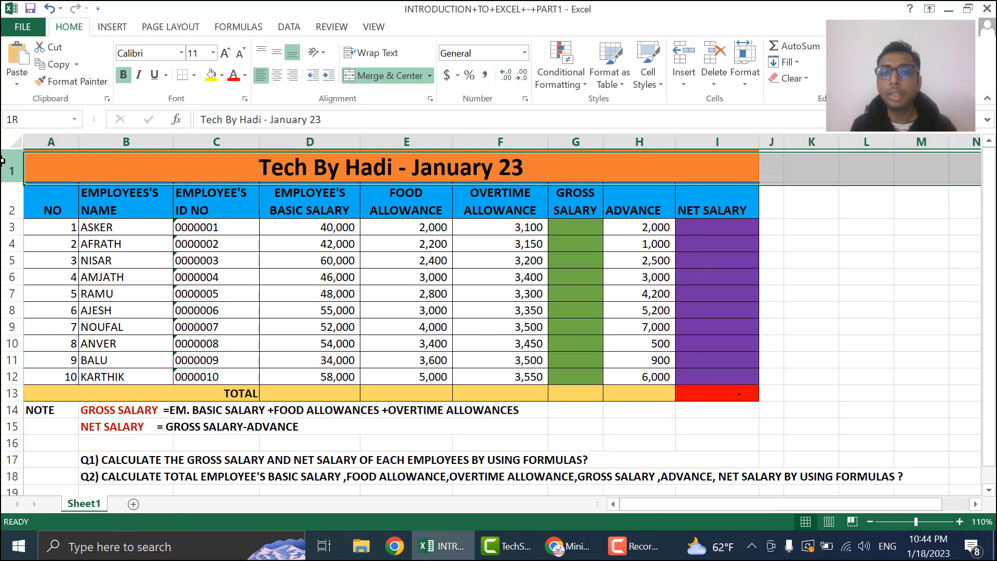
pyautogui.click(618, 370)
pyautogui.moveTo(723, 395); pyautogui.dragTo(22, 133)
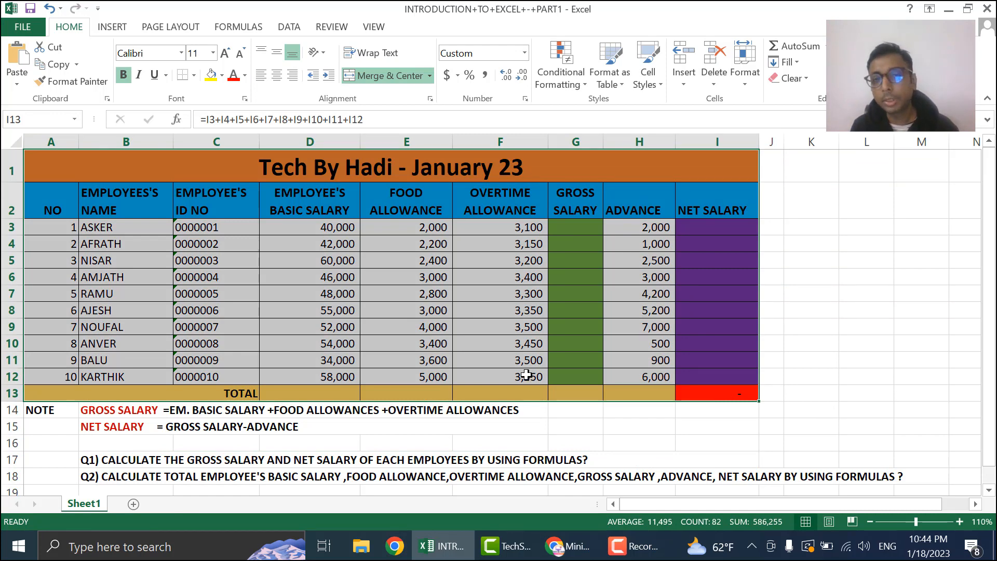
pyautogui.click(821, 340)
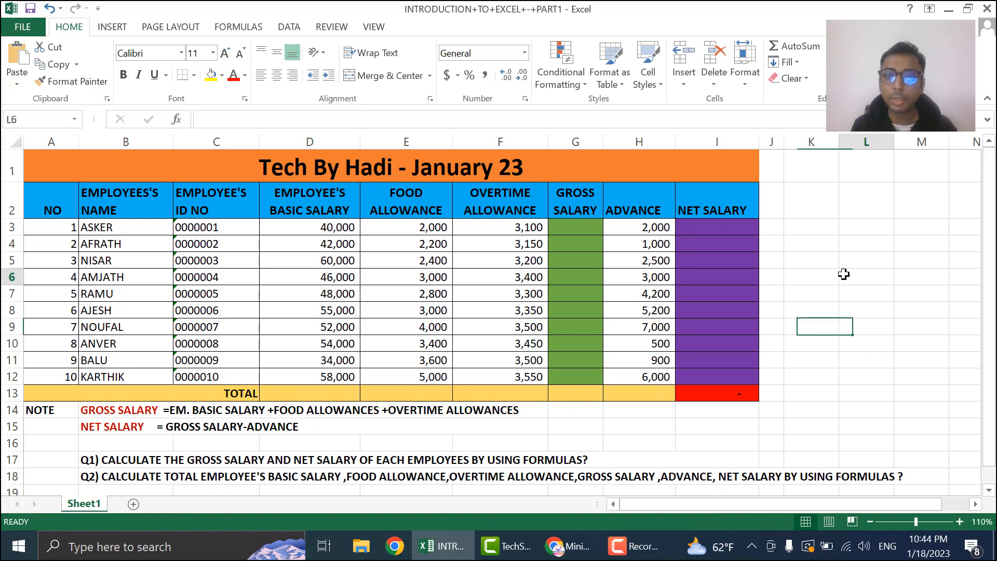
# Highlight blank cells down column K and across rows 2 to 4 to examine the column and row directions
pyautogui.moveTo(818, 159); pyautogui.dragTo(811, 374)
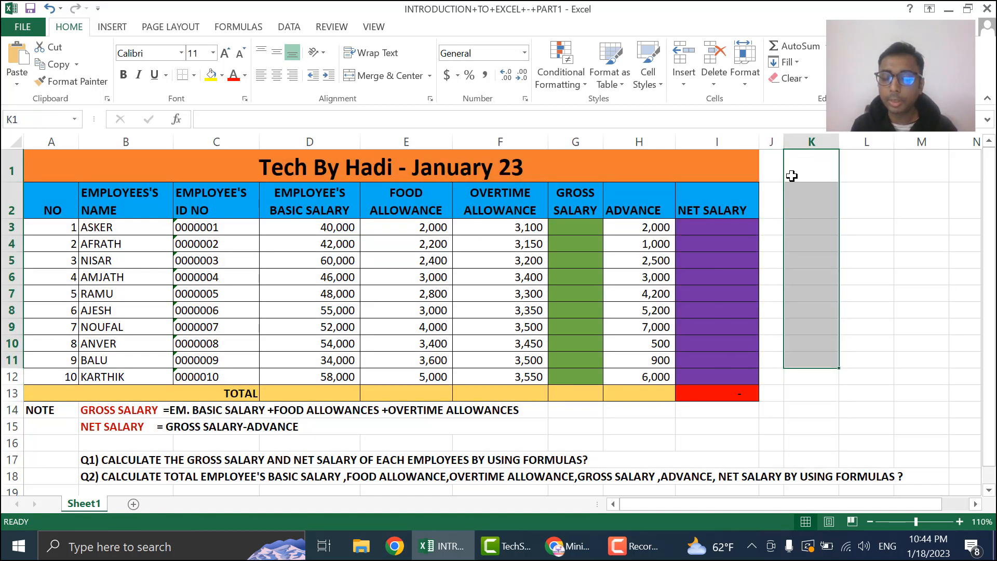
pyautogui.moveTo(792, 176); pyautogui.dragTo(801, 445)
pyautogui.click(810, 212)
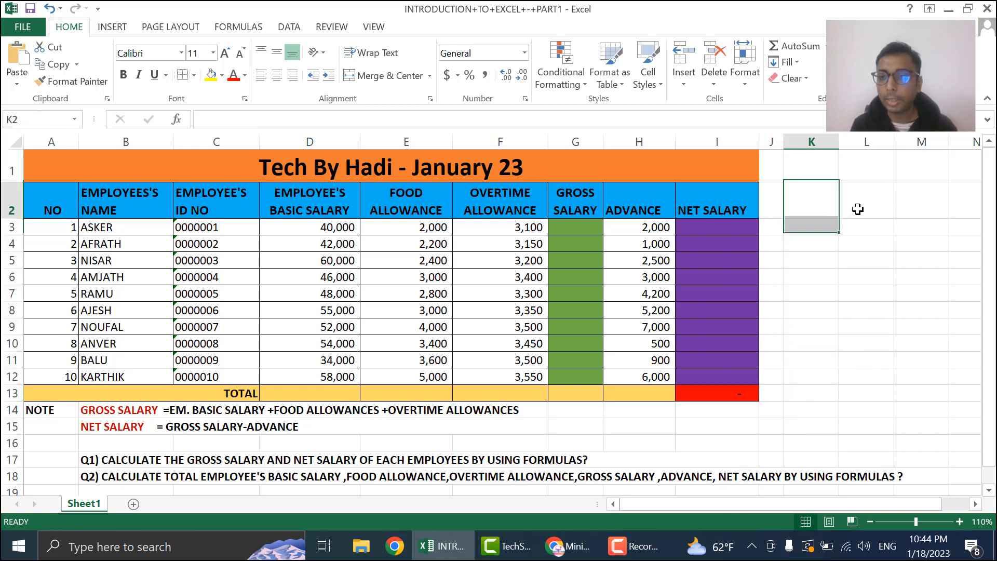
pyautogui.moveTo(857, 209); pyautogui.dragTo(970, 218)
pyautogui.moveTo(664, 226); pyautogui.dragTo(901, 229)
pyautogui.moveTo(663, 243); pyautogui.dragTo(882, 247)
pyautogui.moveTo(670, 248); pyautogui.dragTo(791, 250)
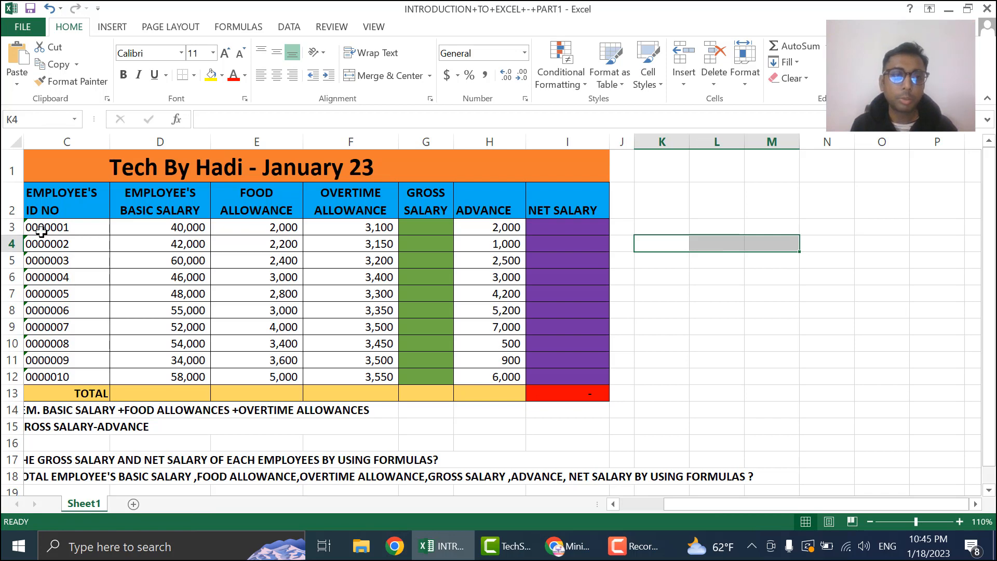
# Examine rows 1 and 2 and columns C and D as whole selections, and return to column A in row 6
pyautogui.click(11, 170)
pyautogui.click(12, 201)
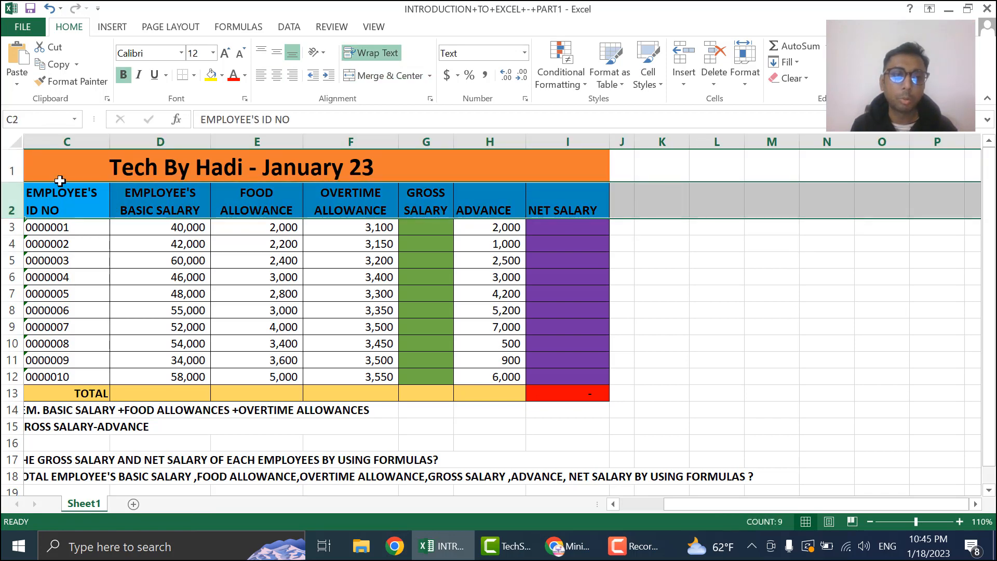
pyautogui.click(67, 142)
pyautogui.click(160, 141)
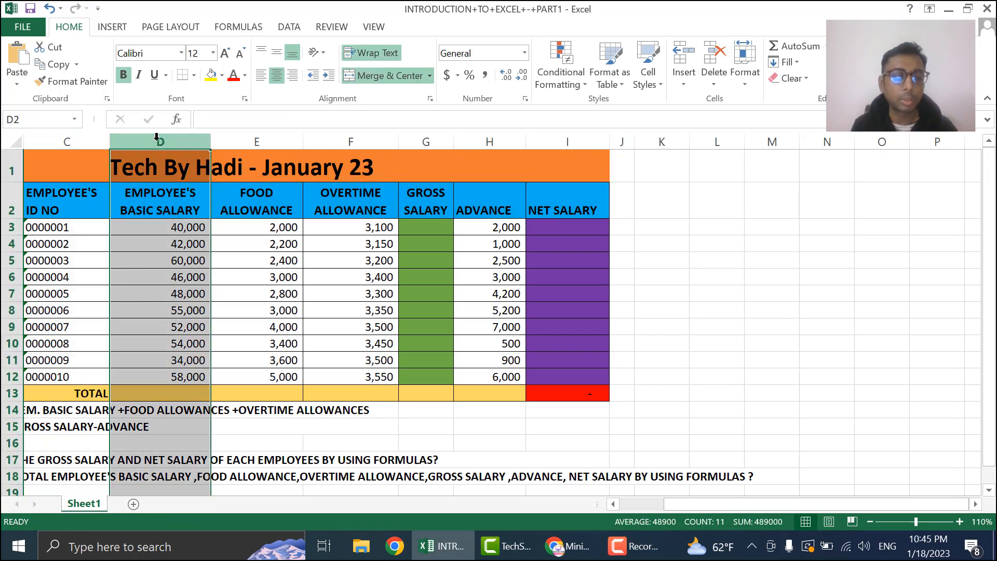
pyautogui.click(694, 274)
pyautogui.press('Left')
pyautogui.press('Left')
pyautogui.press('Left')
pyautogui.press('Left')
pyautogui.press('Left')
pyautogui.press('Left')
pyautogui.press('Left')
pyautogui.press('Left')
pyautogui.press('Left')
pyautogui.press('Left')
pyautogui.press('Left')
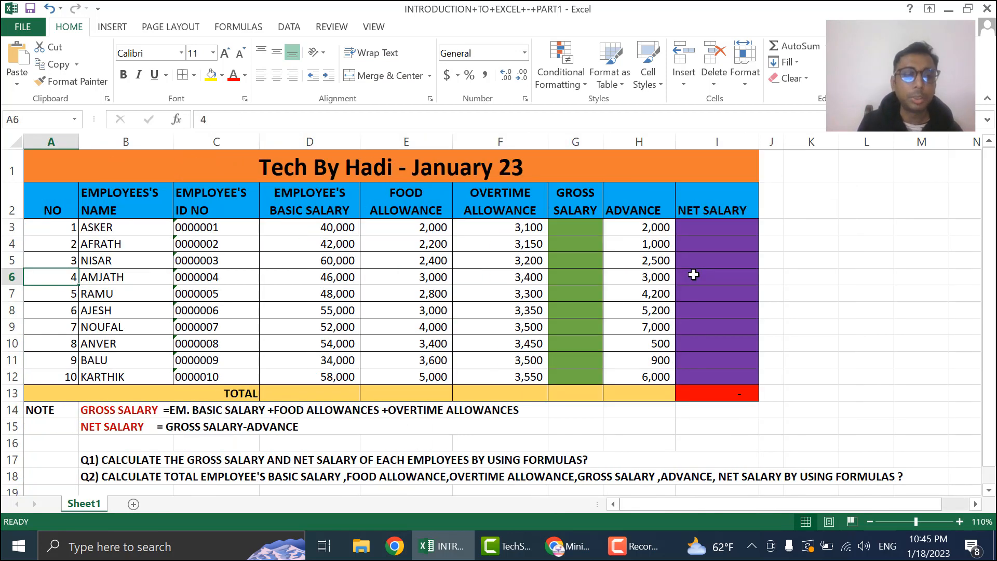
pyautogui.click(18, 170)
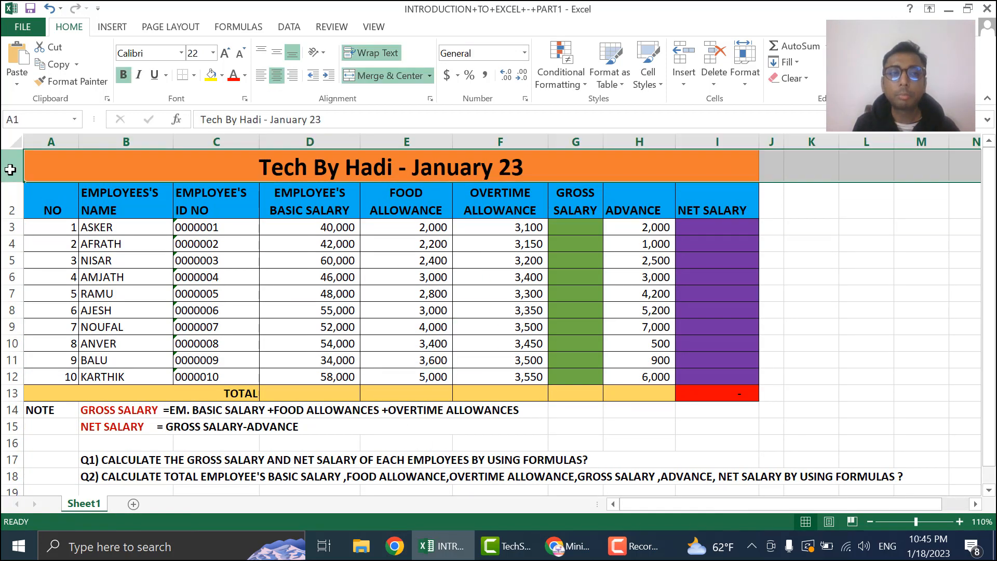
pyautogui.rightClick(11, 172)
pyautogui.press('Escape')
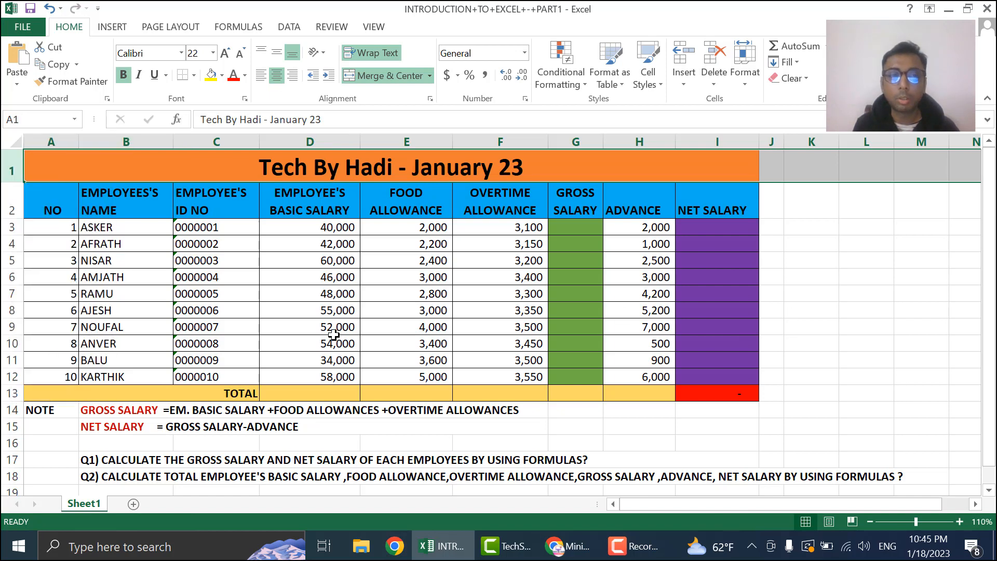
pyautogui.click(938, 448)
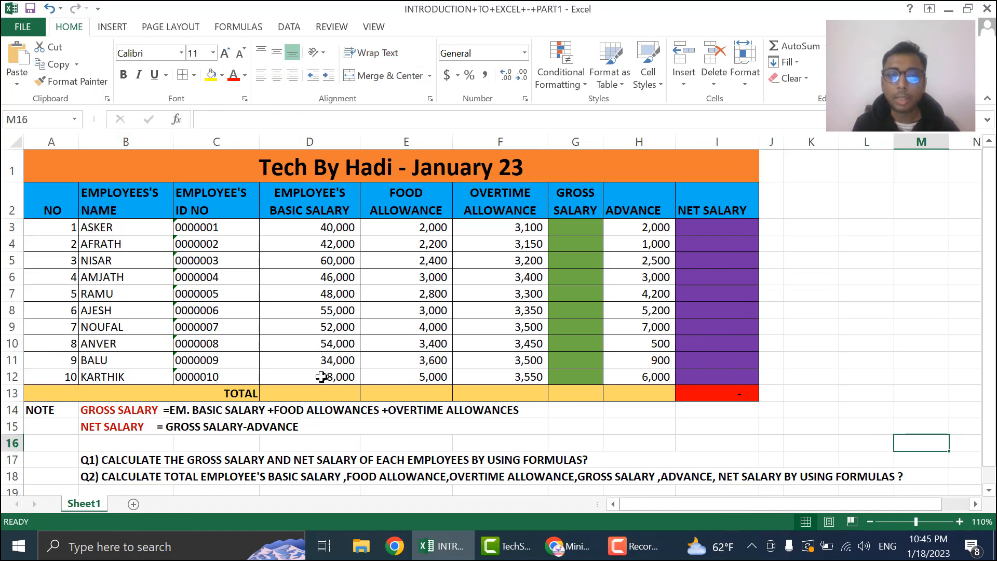
# Delete the entire row 1 holding the table title "Tech By Hadi - January 23"
pyautogui.click(2, 158)
pyautogui.rightClick(3, 159)
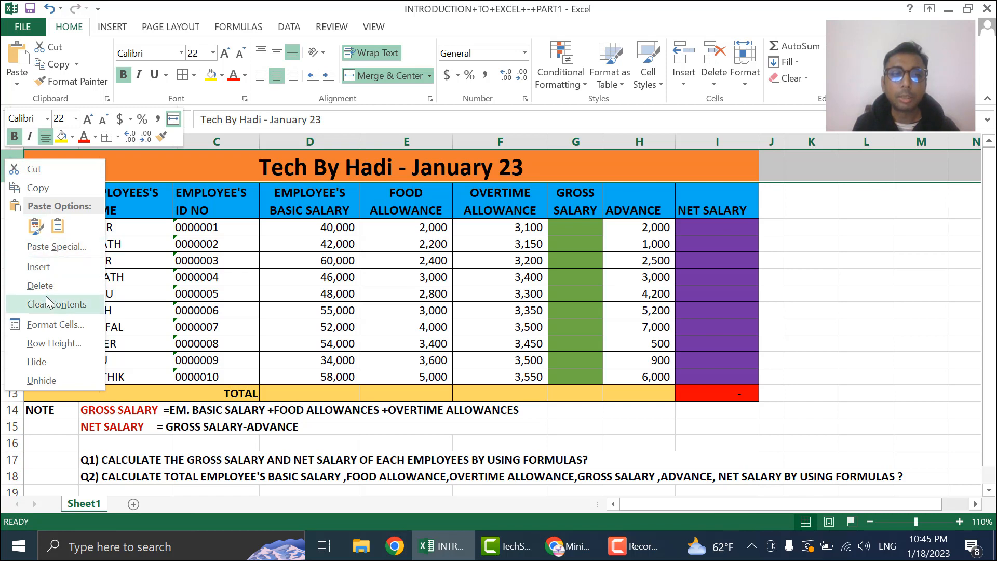
pyautogui.click(297, 266)
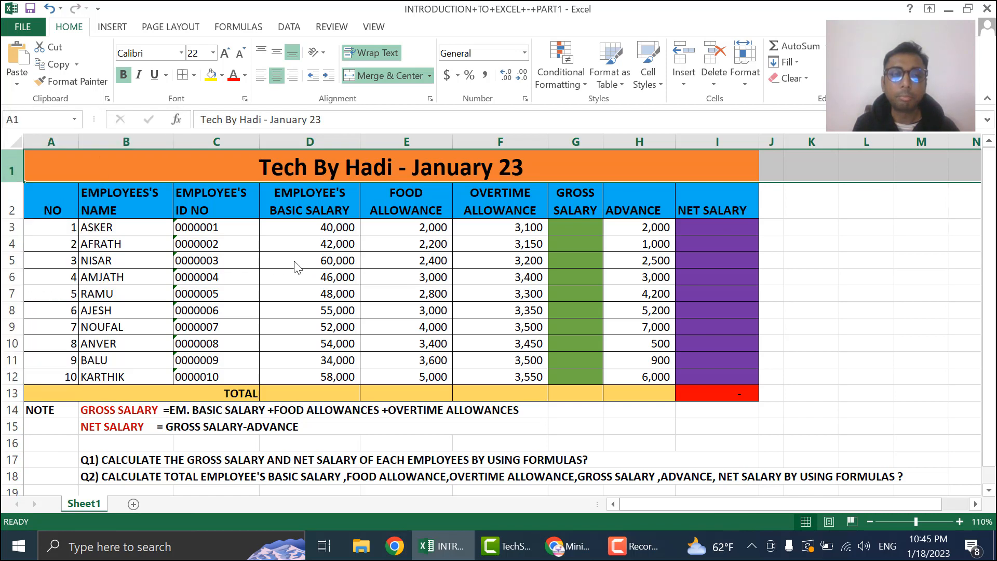
pyautogui.rightClick(9, 170)
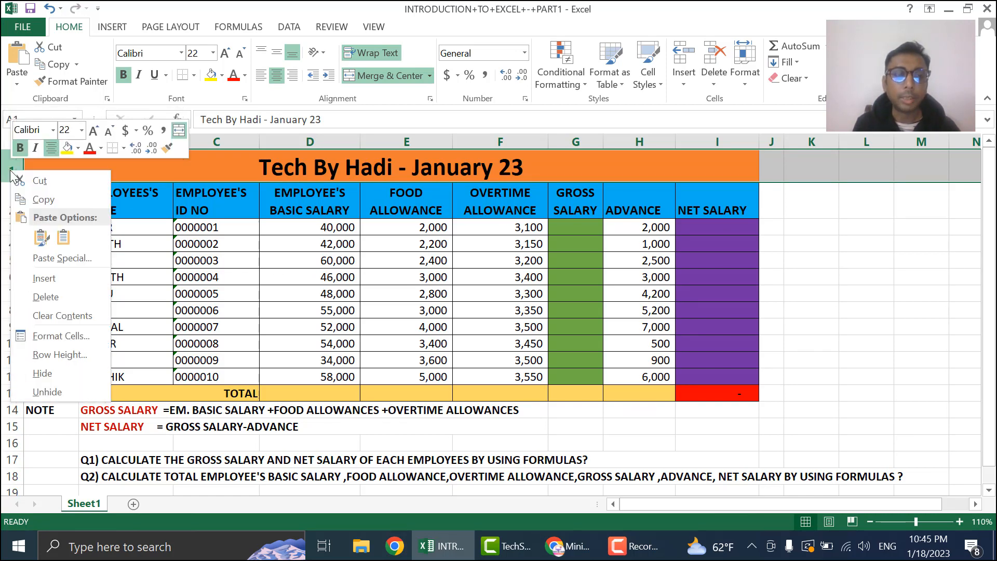
pyautogui.click(43, 298)
pyautogui.click(292, 380)
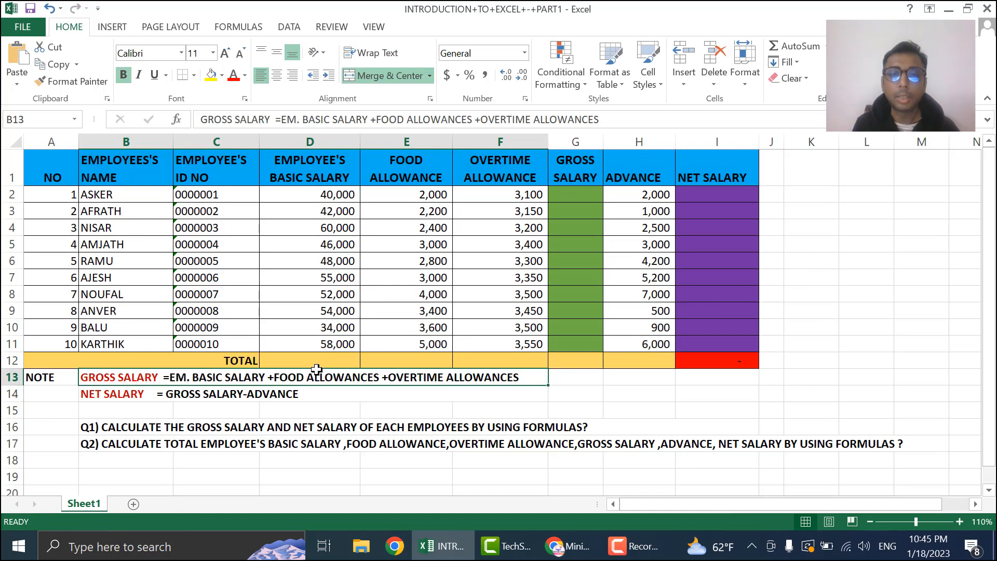
pyautogui.click(408, 409)
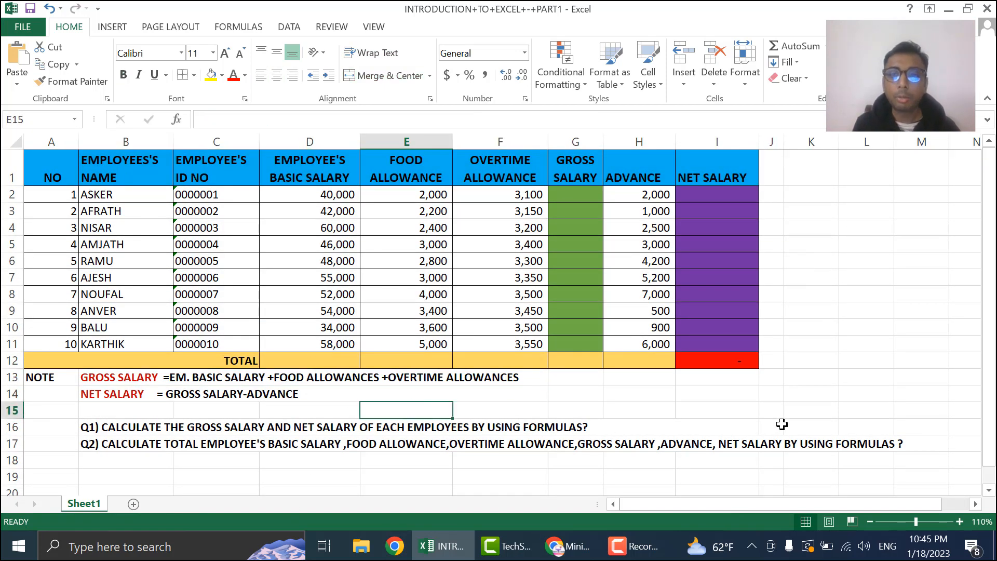
pyautogui.moveTo(716, 175); pyautogui.dragTo(724, 359)
pyautogui.click(735, 235)
pyautogui.moveTo(737, 195); pyautogui.dragTo(726, 351)
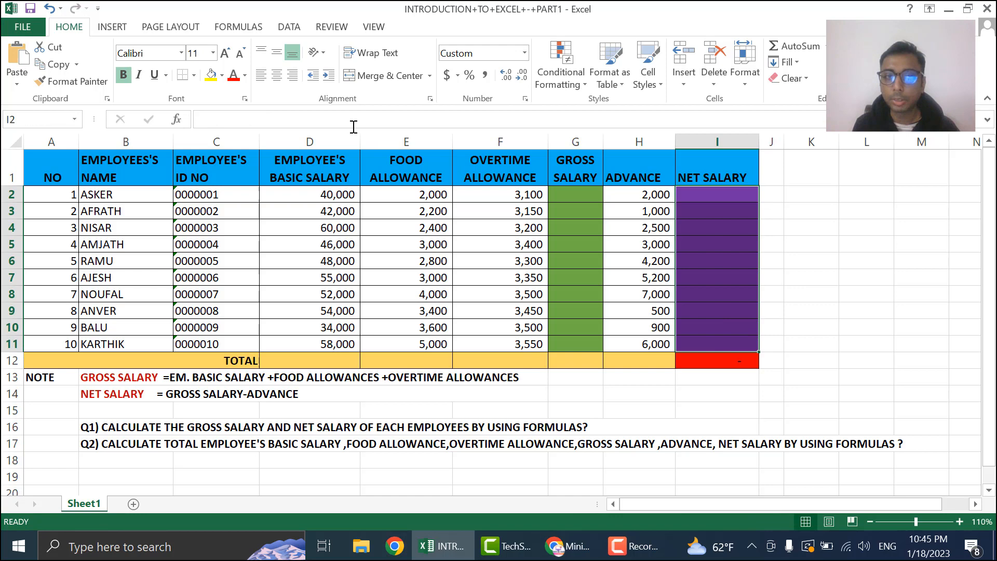
pyautogui.click(223, 77)
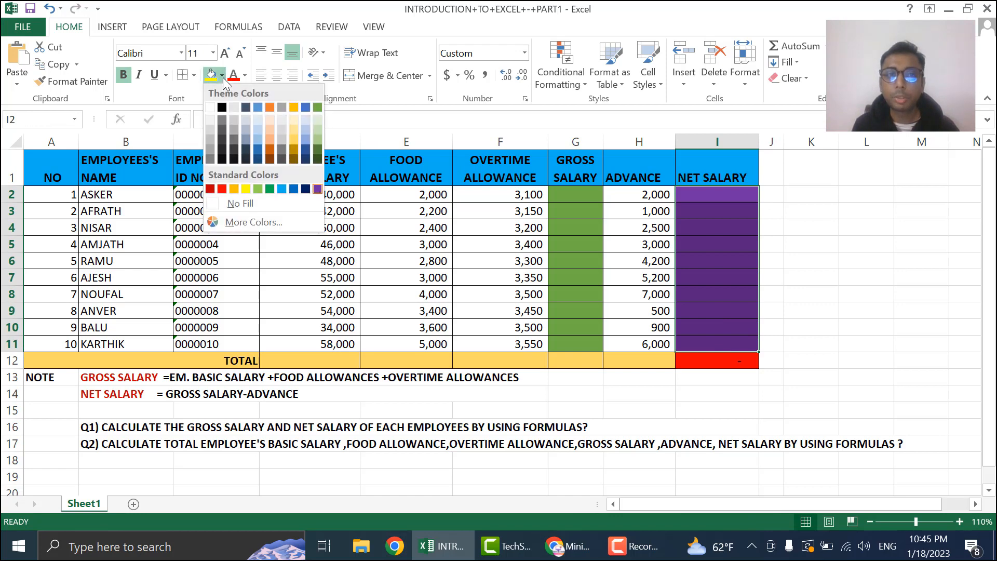
pyautogui.click(717, 257)
# Remove the fill colour from the net salary cells I2:I11 by applying No Fill
pyautogui.moveTo(721, 198); pyautogui.dragTo(721, 343)
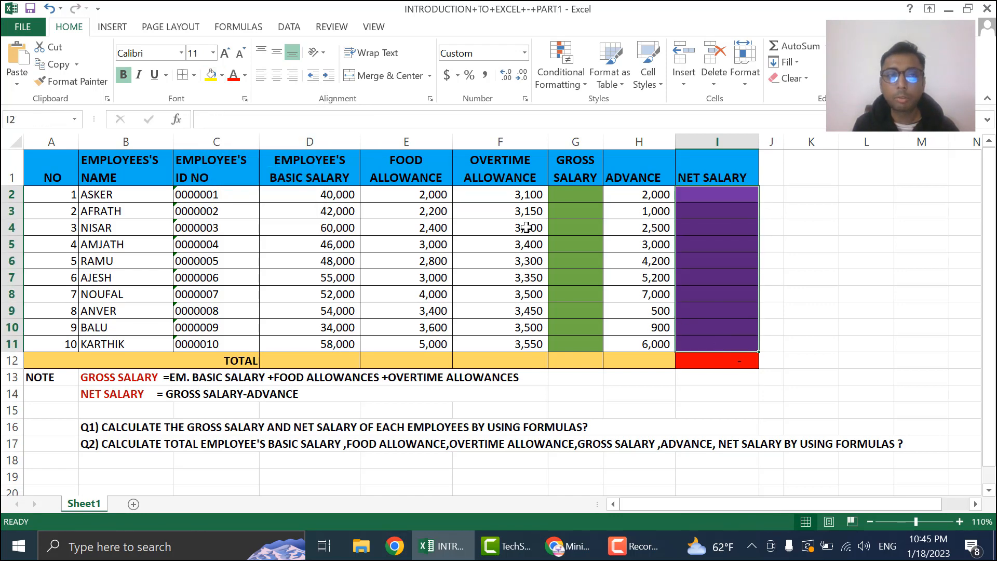
pyautogui.click(222, 75)
pyautogui.click(224, 200)
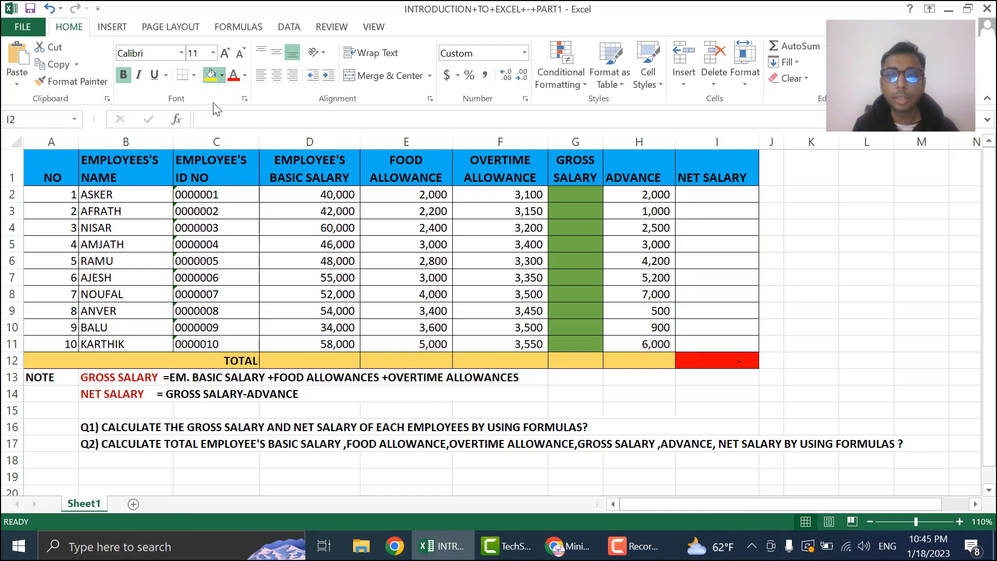
pyautogui.click(859, 371)
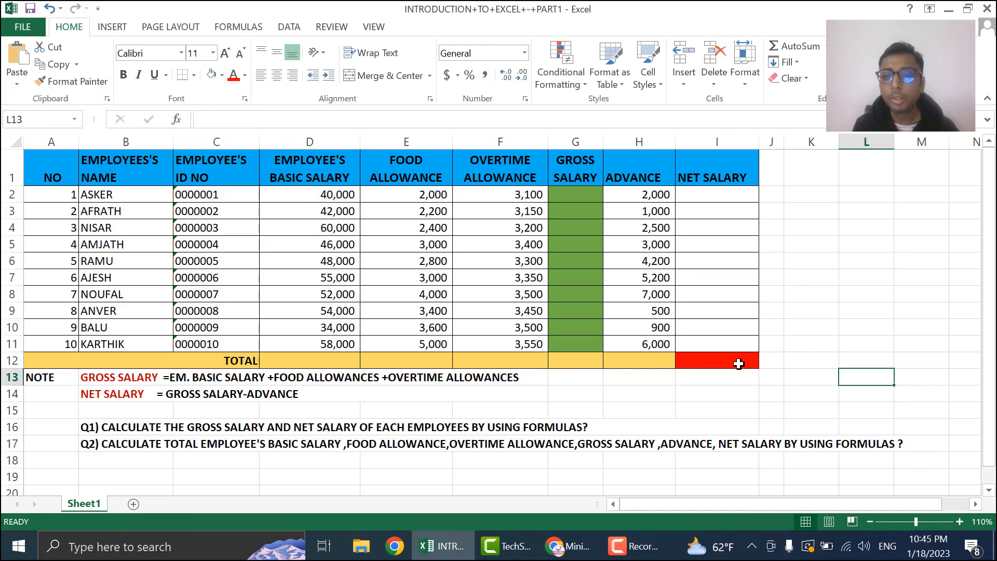
# Remove the red fill from the net salary total cell I12 by applying No Fill
pyautogui.click(738, 364)
pyautogui.click(244, 75)
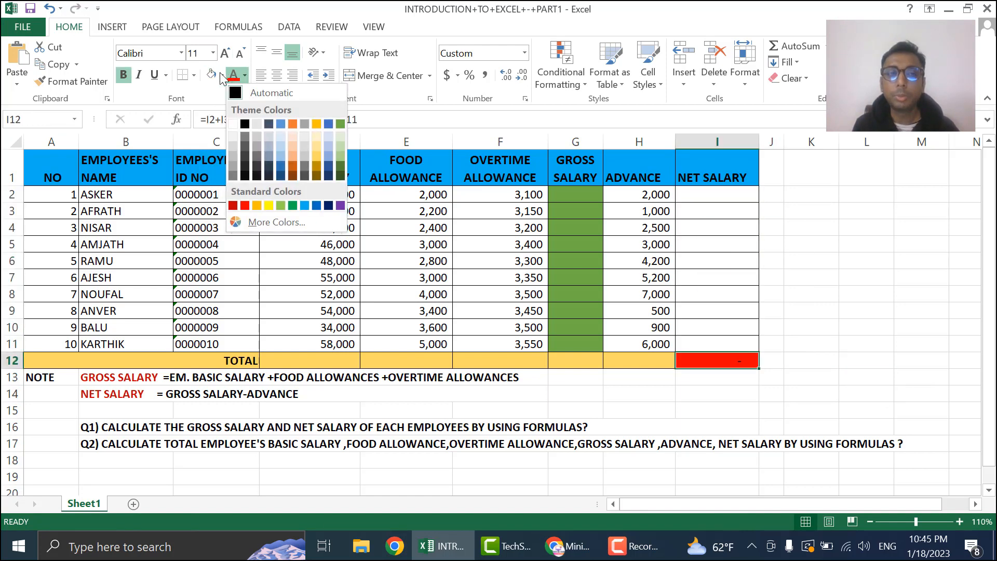
pyautogui.click(221, 75)
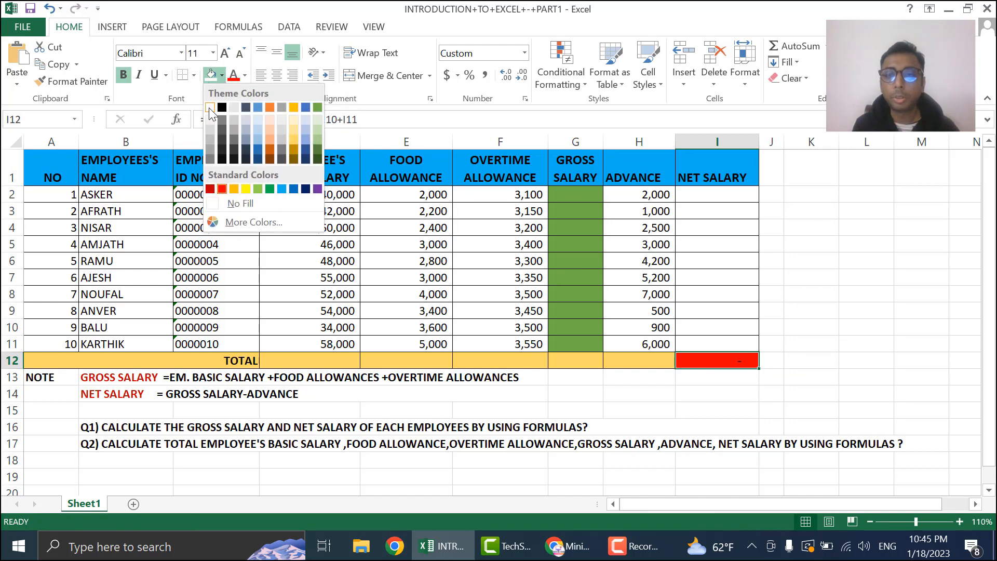
pyautogui.click(224, 200)
pyautogui.click(850, 385)
pyautogui.click(725, 358)
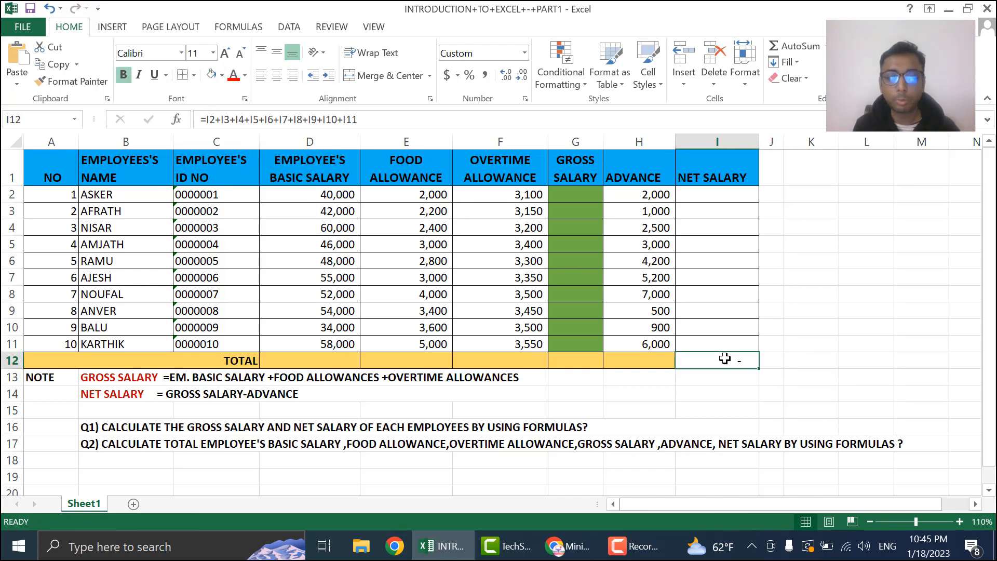
# Highlight the NO column cells A1:A11 and the header row A1:I1 to examine the table's headings
pyautogui.click(66, 194)
pyautogui.moveTo(56, 155); pyautogui.dragTo(48, 343)
pyautogui.click(483, 411)
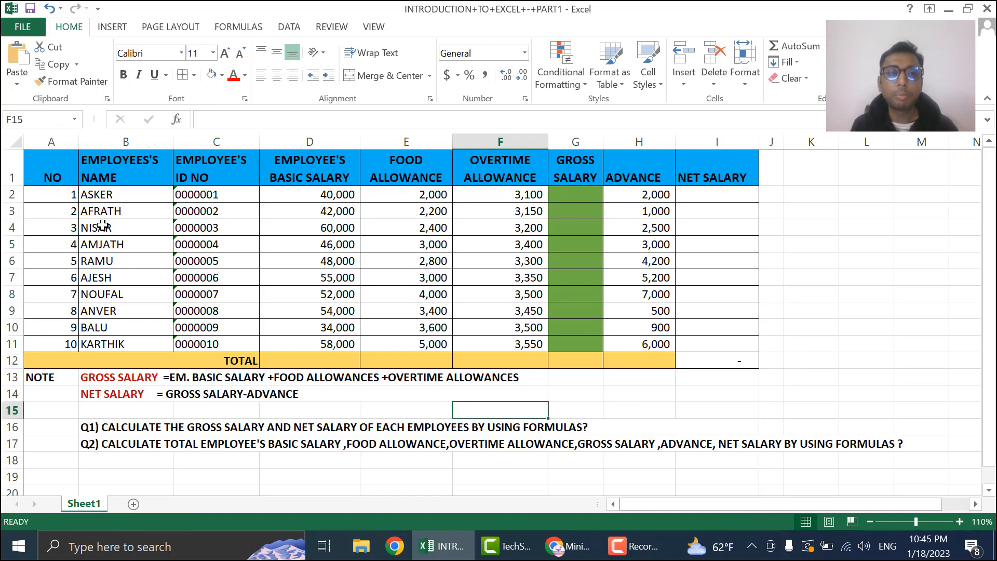
pyautogui.moveTo(50, 165); pyautogui.dragTo(722, 174)
# Enter the heading "NO" in the blank cell A19 below the salary table
pyautogui.click(41, 170)
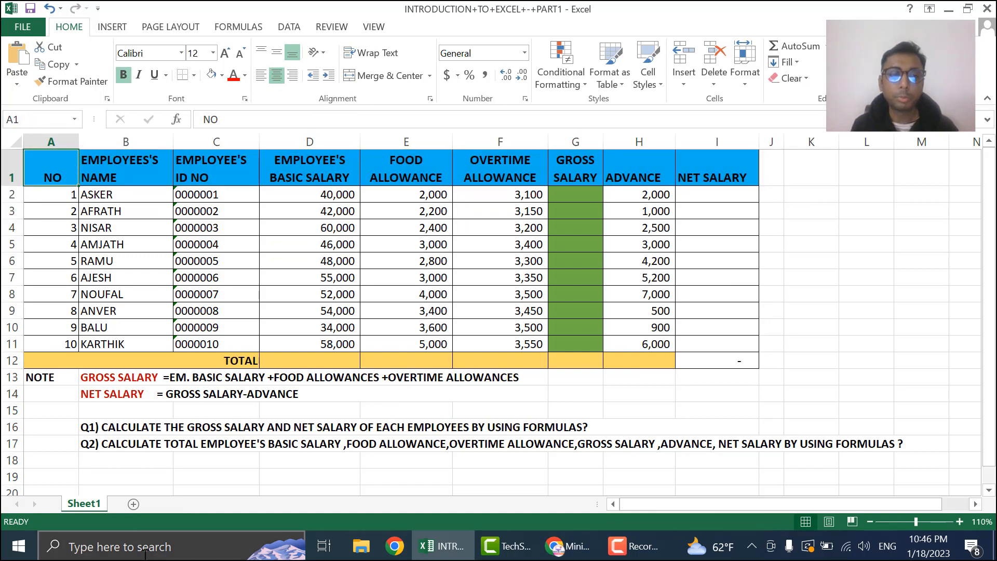
pyautogui.click(47, 469)
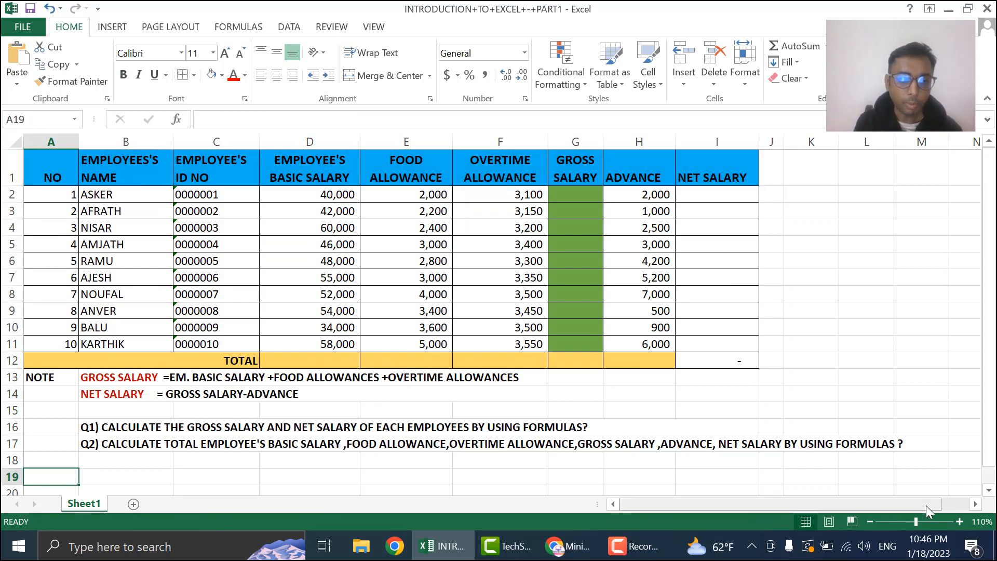
pyautogui.write('NO')
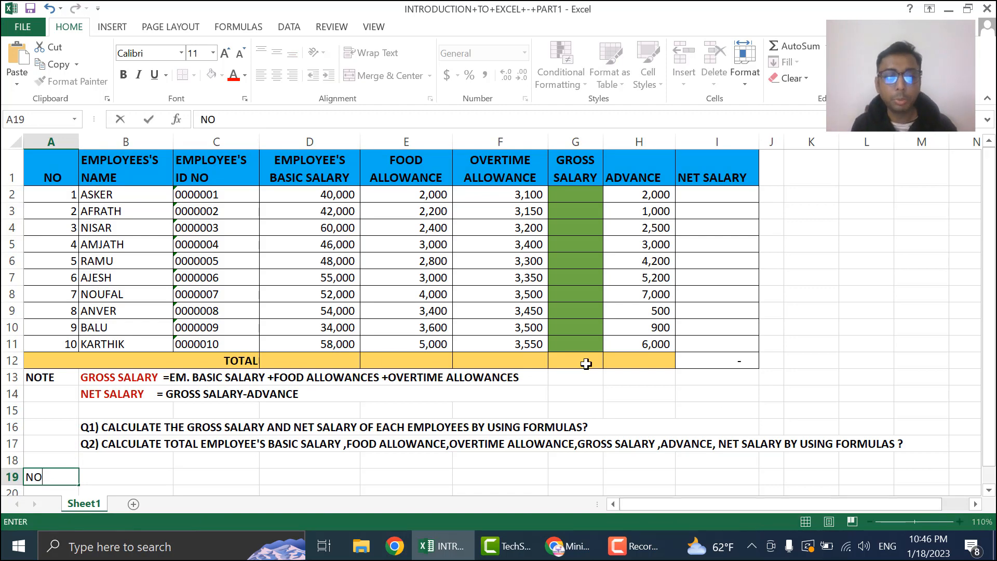
pyautogui.click(128, 453)
pyautogui.click(62, 472)
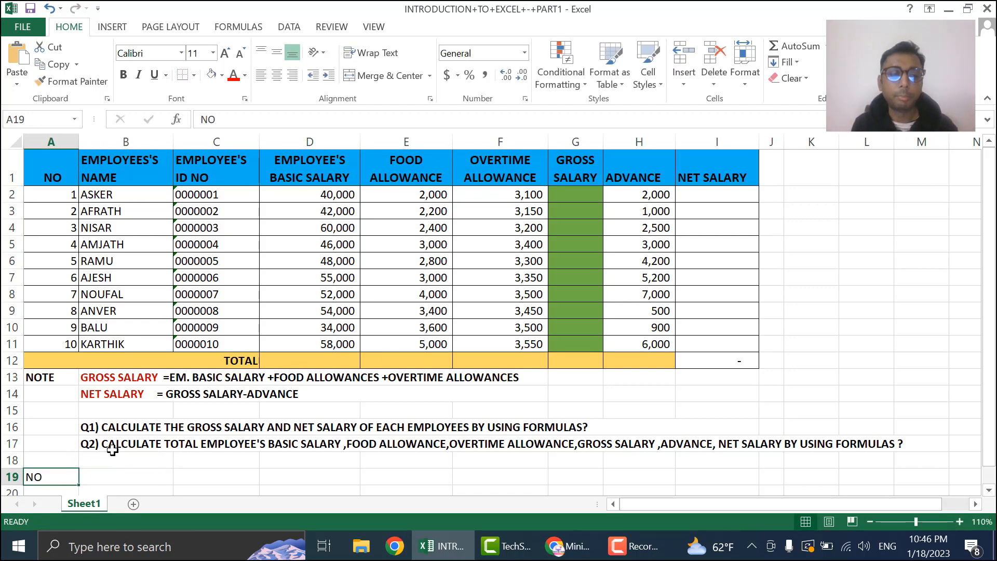
# Examine the upper NO column, and walk cell by cell from A19 up column B to the NO header in A1
pyautogui.moveTo(48, 166); pyautogui.dragTo(50, 309)
pyautogui.click(51, 295)
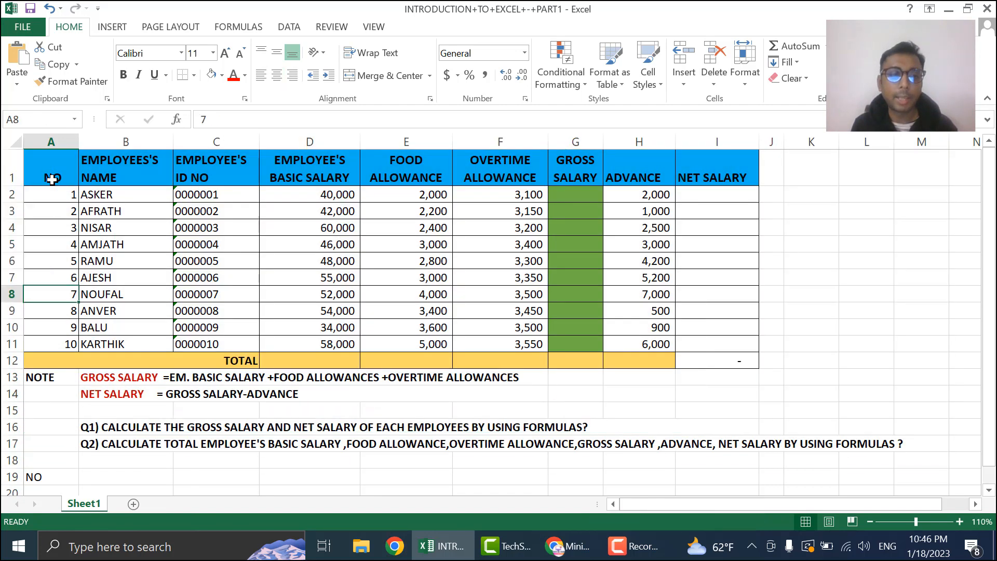
pyautogui.click(46, 474)
pyautogui.press('Right')
pyautogui.press('Up')
pyautogui.press('Up')
pyautogui.press('Up')
pyautogui.press('Up')
pyautogui.press('Up')
pyautogui.press('Up')
pyautogui.press('Up')
pyautogui.press('Up')
pyautogui.press('Up')
pyautogui.press('Up')
pyautogui.press('Up')
pyautogui.press('Up')
pyautogui.press('Up')
pyautogui.press('Up')
pyautogui.press('Up')
pyautogui.press('Up')
pyautogui.press('Up')
pyautogui.press('Up')
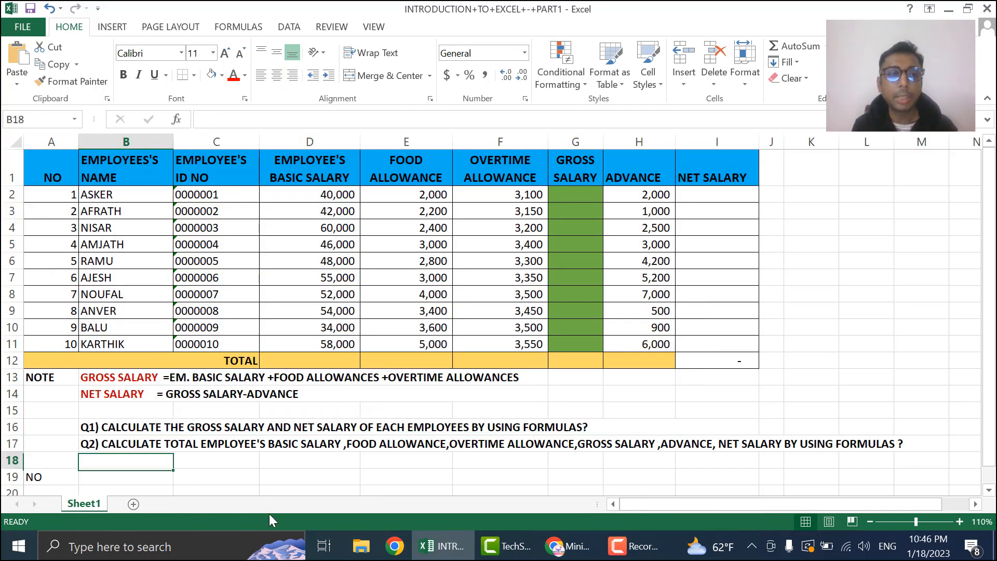
pyautogui.press('Left')
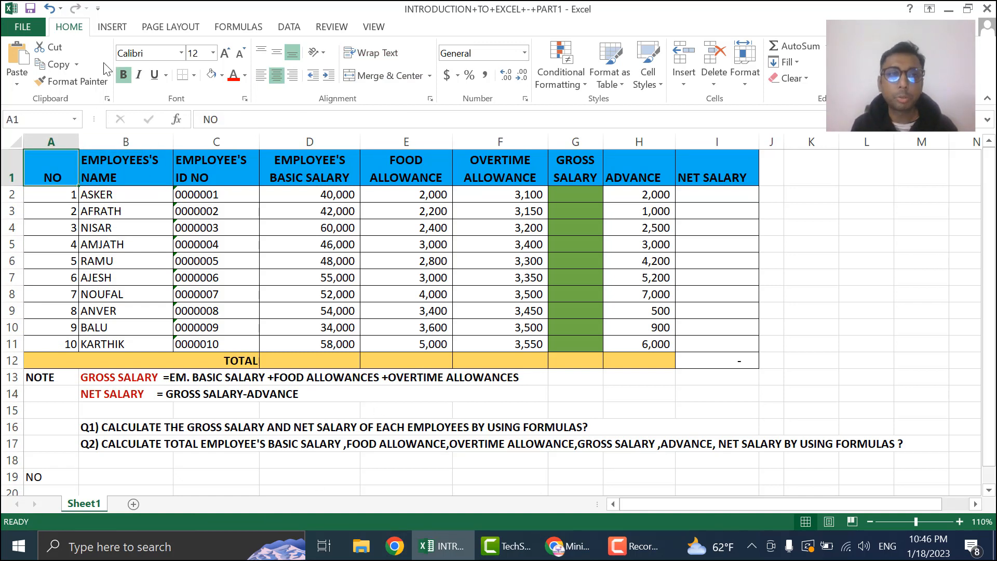
# Look through the Insert, Page Layout, Formulas, Data, Review and View command sets, and return to the Home commands
pyautogui.click(112, 28)
pyautogui.click(73, 30)
pyautogui.click(114, 31)
pyautogui.click(189, 32)
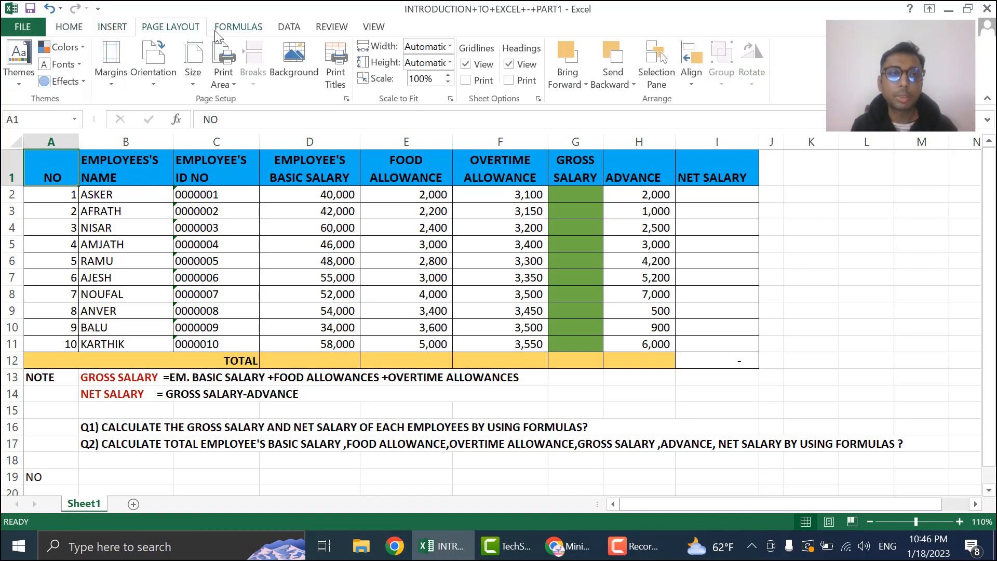
pyautogui.click(229, 29)
pyautogui.click(289, 28)
pyautogui.click(333, 29)
pyautogui.click(366, 29)
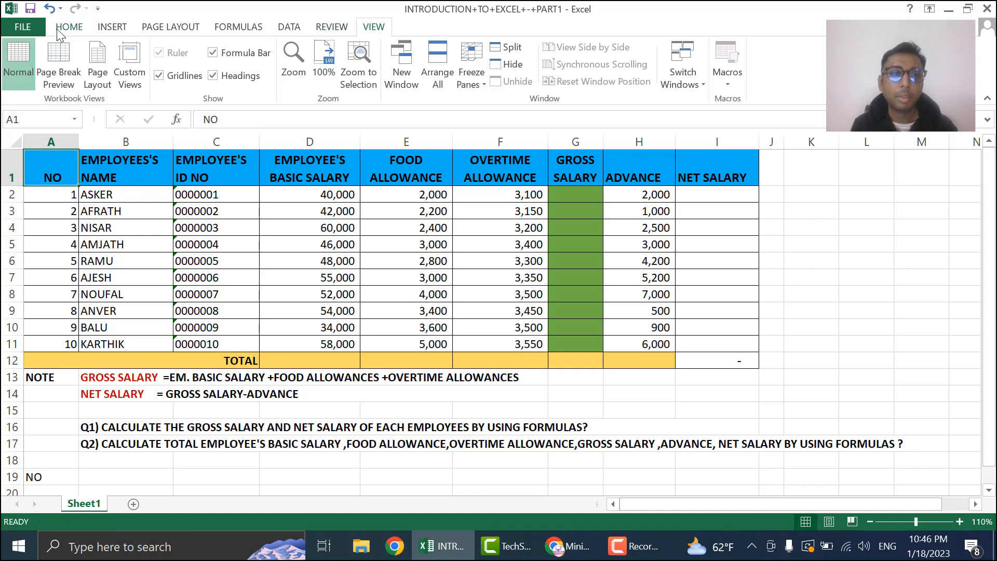
pyautogui.click(62, 29)
pyautogui.click(113, 29)
pyautogui.click(167, 30)
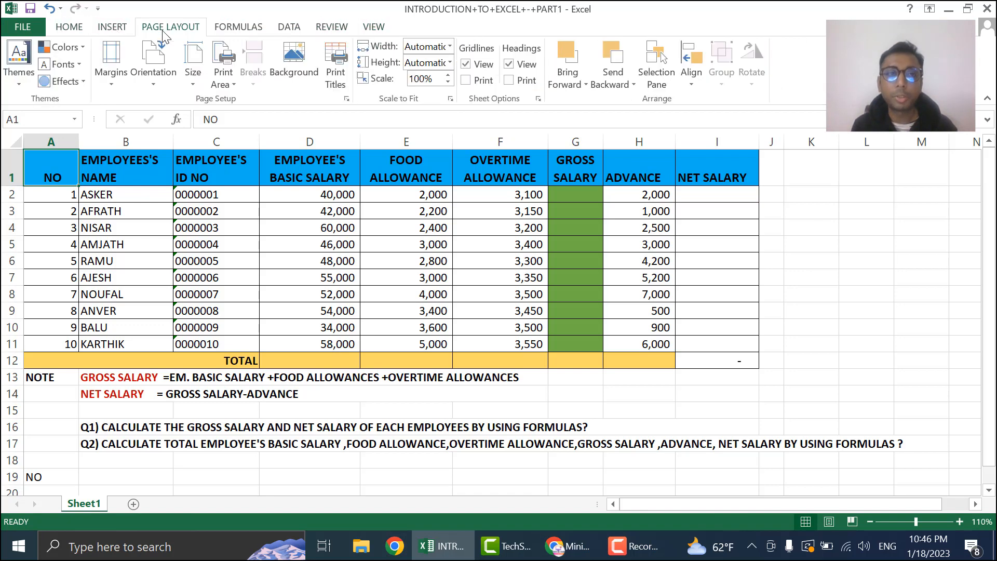
pyautogui.click(232, 30)
pyautogui.click(286, 30)
pyautogui.click(72, 26)
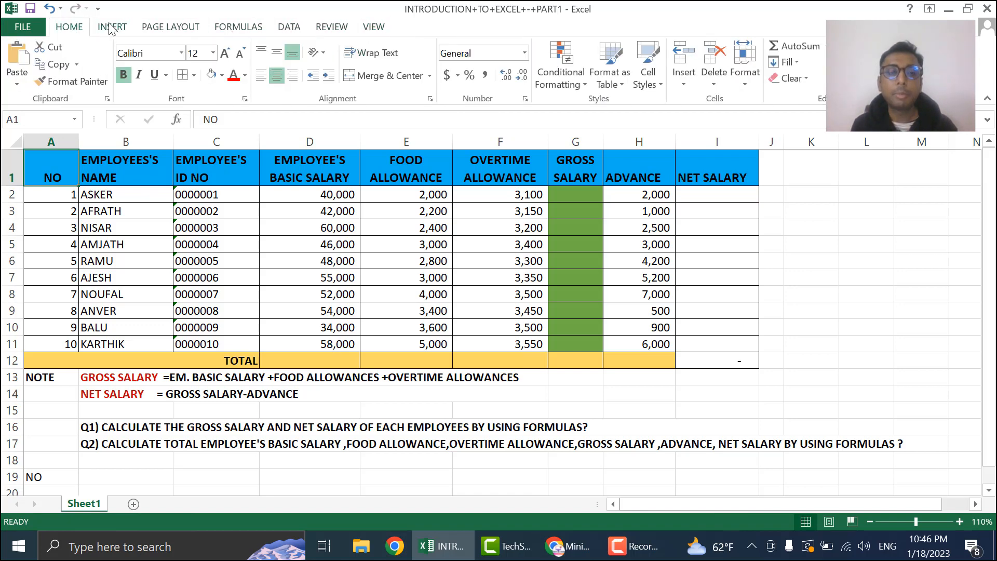
pyautogui.click(110, 26)
pyautogui.click(183, 31)
pyautogui.click(364, 29)
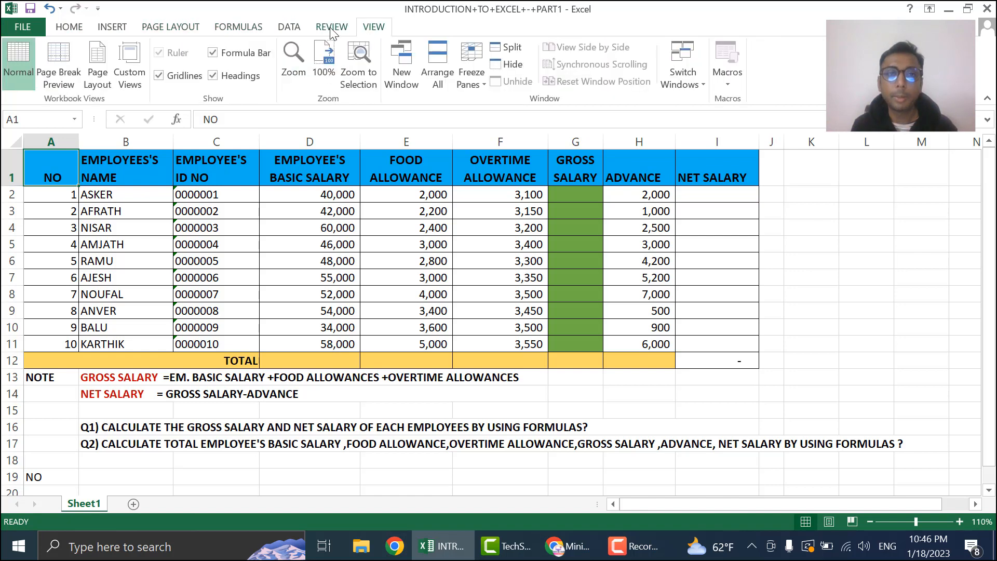
pyautogui.click(330, 29)
pyautogui.click(298, 29)
pyautogui.click(70, 27)
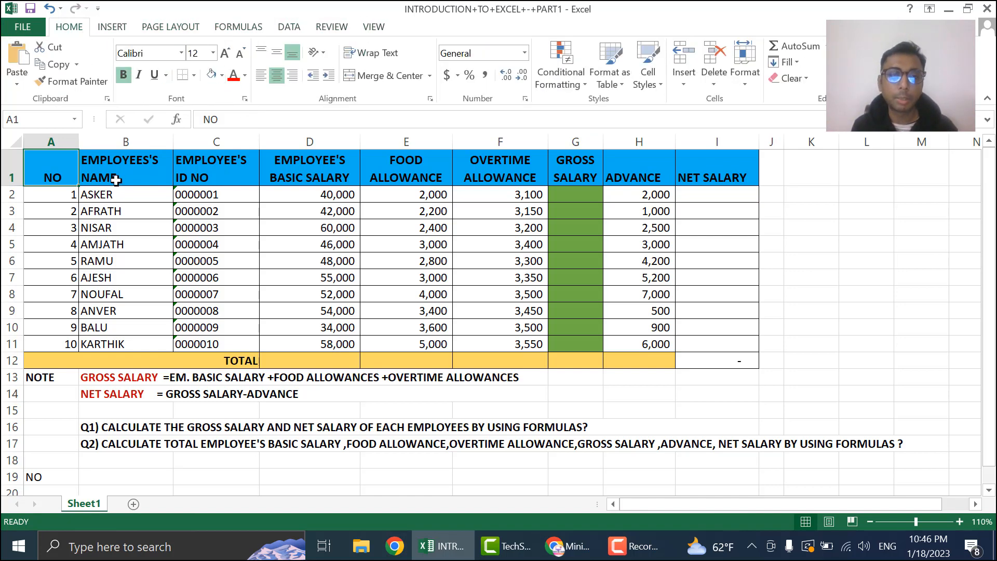
# Inspect the content of header cell A1 in the formula bar and leave it for blank cell L10
pyautogui.click(251, 121)
pyautogui.click(206, 115)
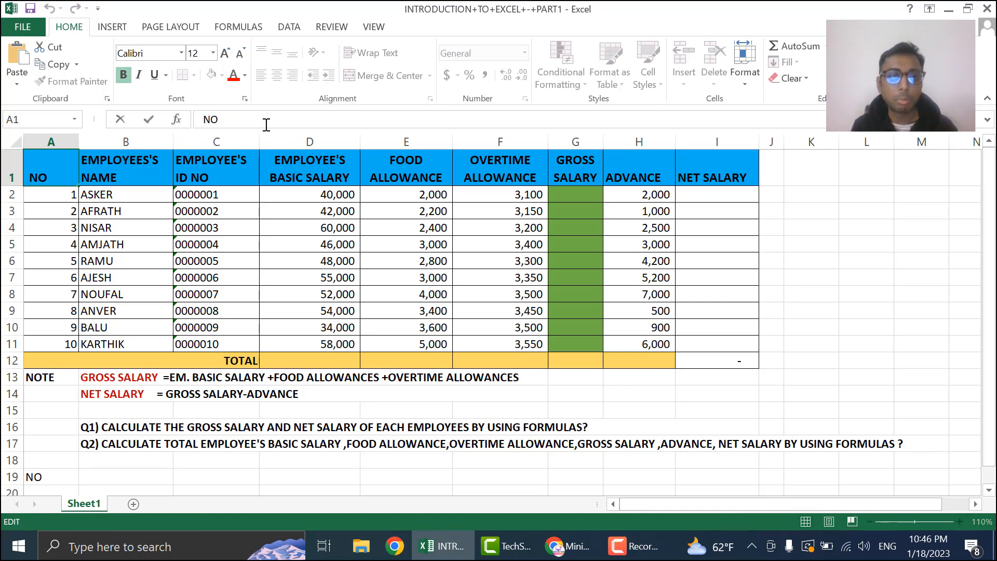
pyautogui.click(842, 321)
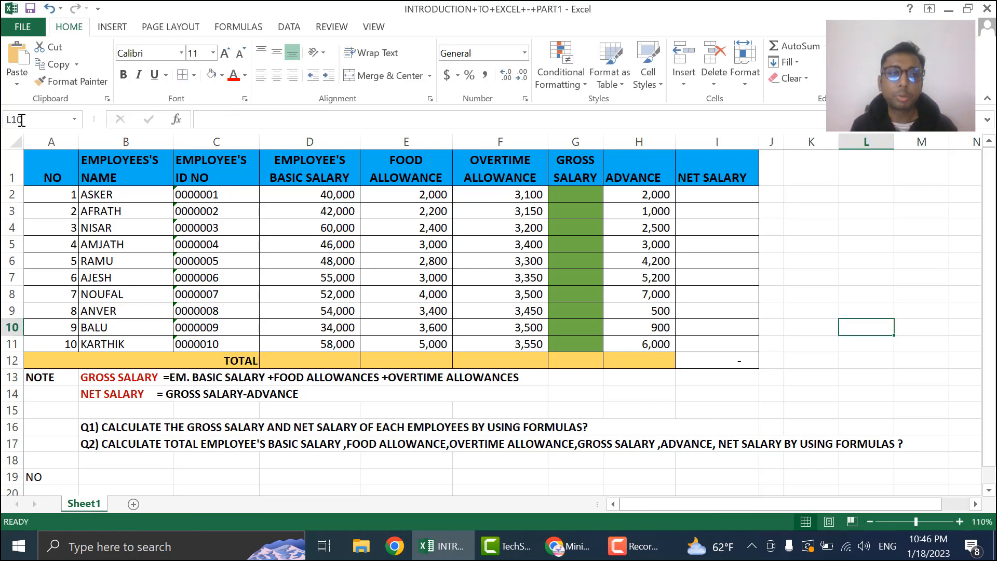
# Examine the Name Box references of blank cells in column L, including L6, L5, L2 and L3, and the whole column selection
pyautogui.click(882, 256)
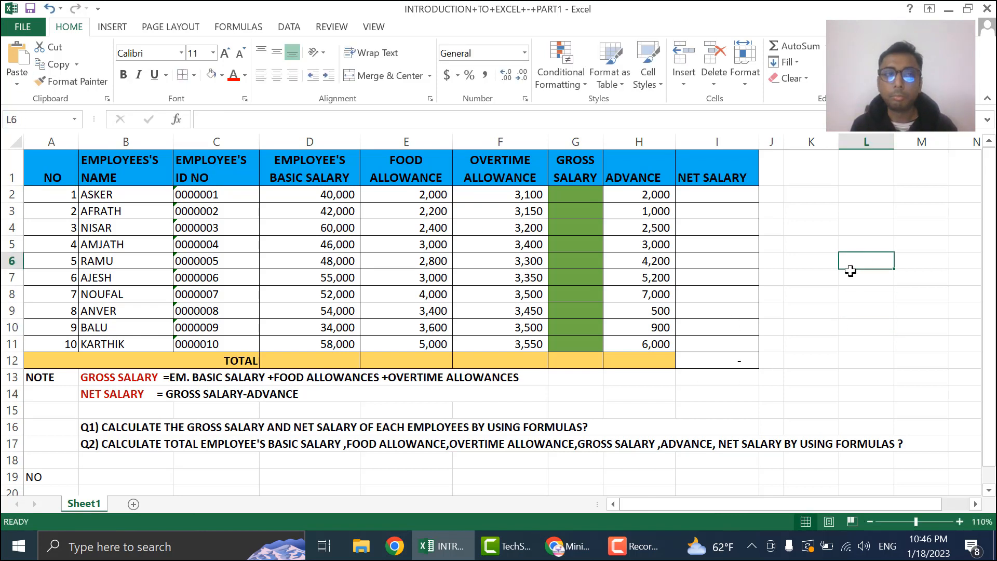
pyautogui.click(867, 241)
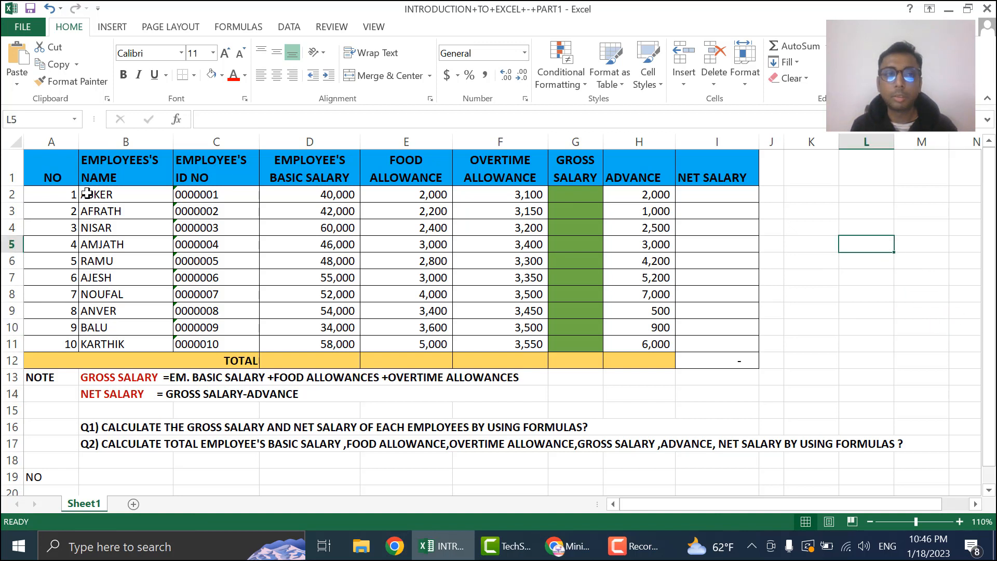
pyautogui.click(18, 119)
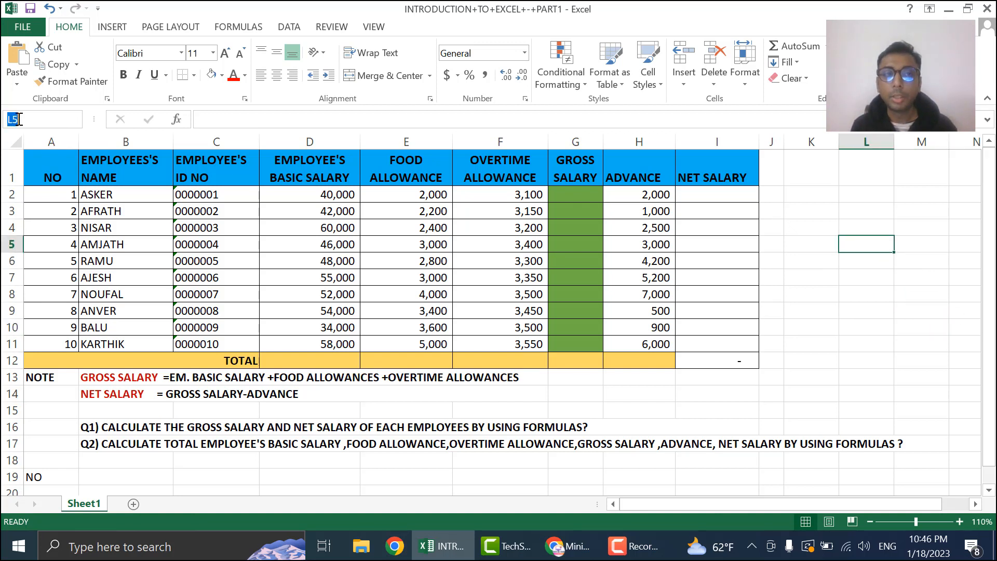
pyautogui.click(870, 194)
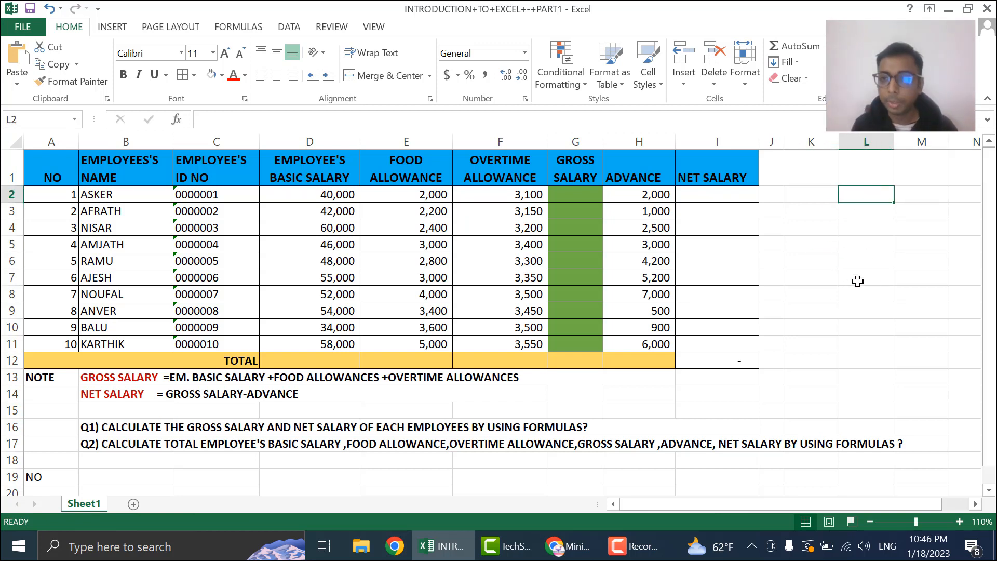
pyautogui.click(865, 142)
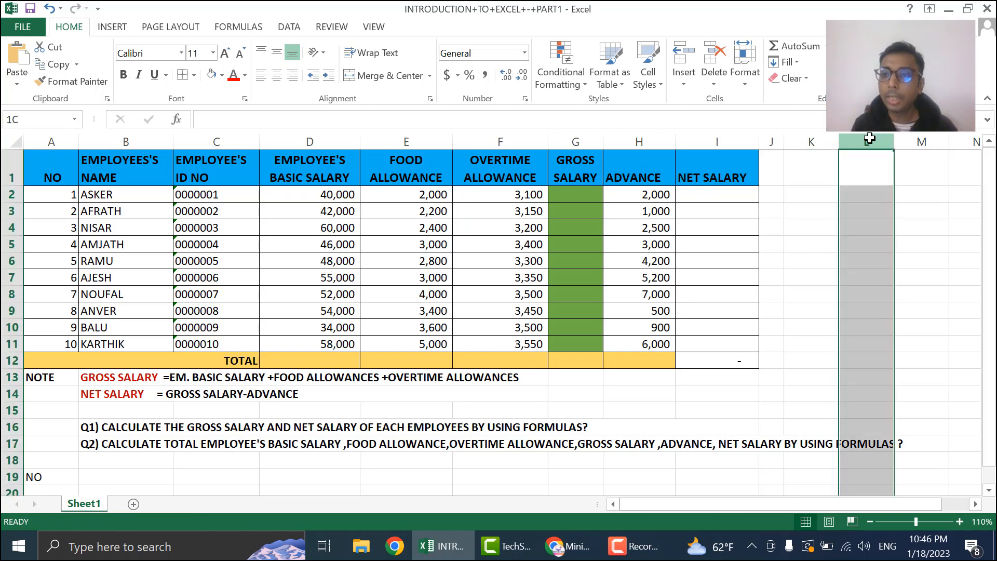
pyautogui.click(866, 169)
pyautogui.click(872, 210)
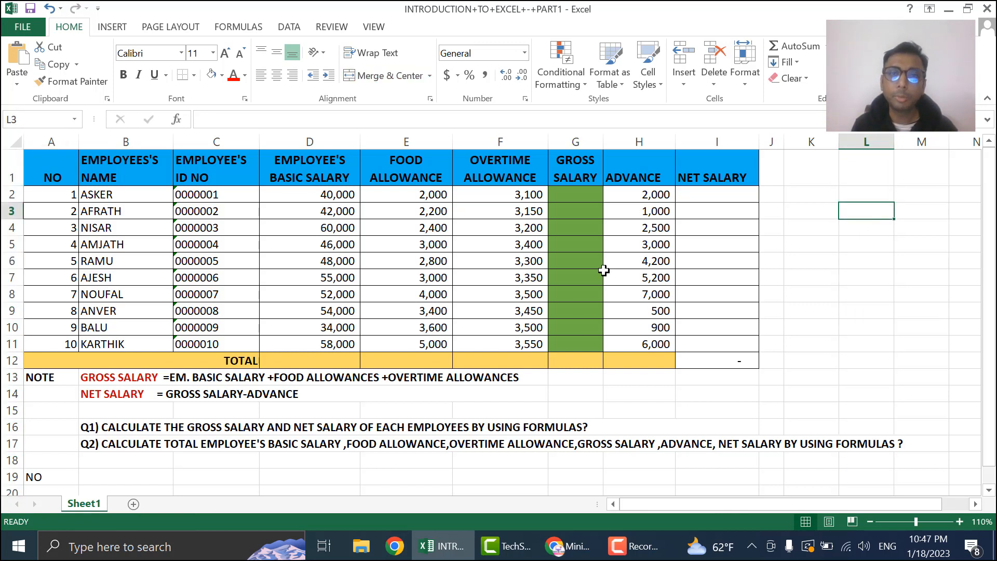
pyautogui.click(857, 314)
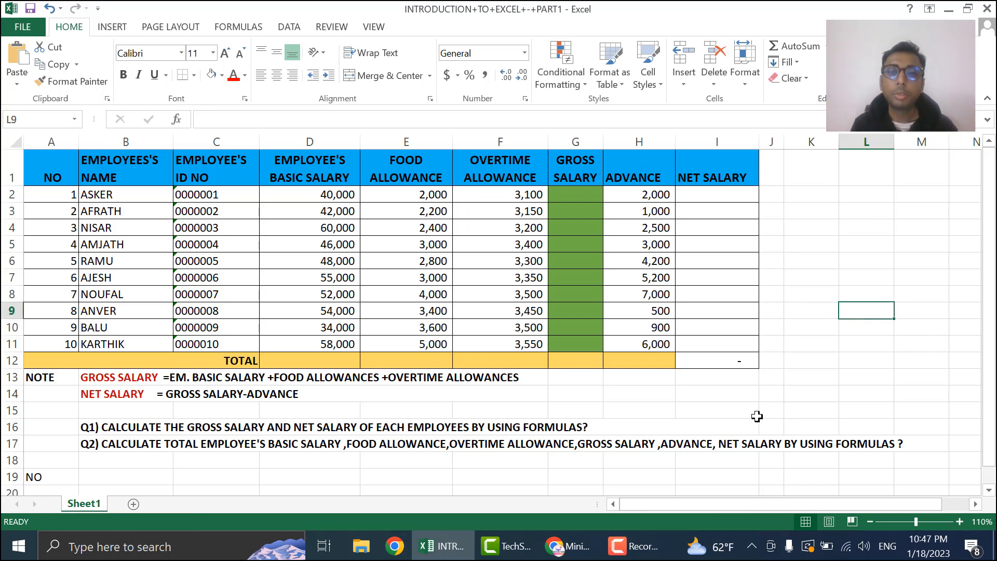
# Enter the heading "Emp. Name" in cell B19, next to the NO heading
pyautogui.click(62, 476)
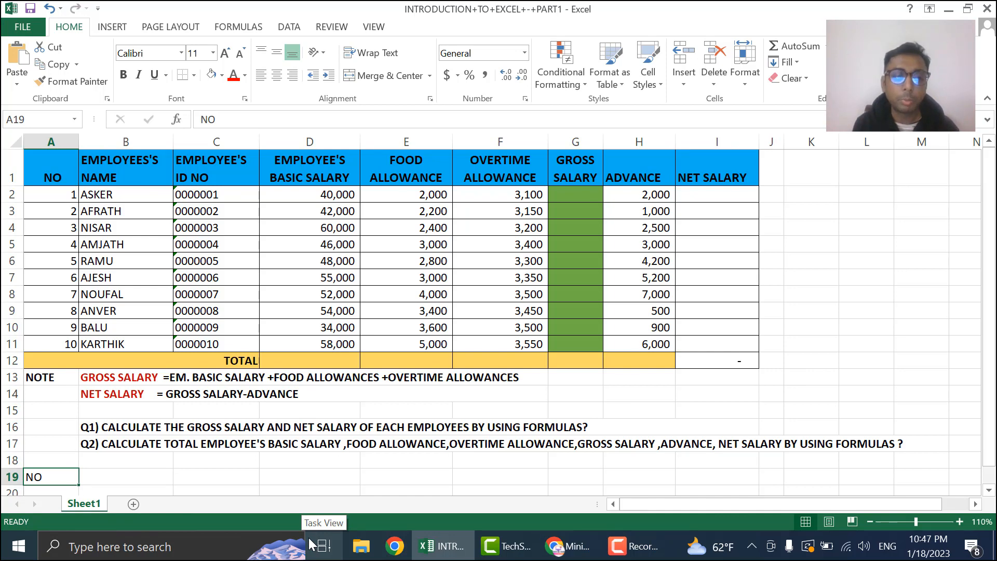
pyautogui.press('Right')
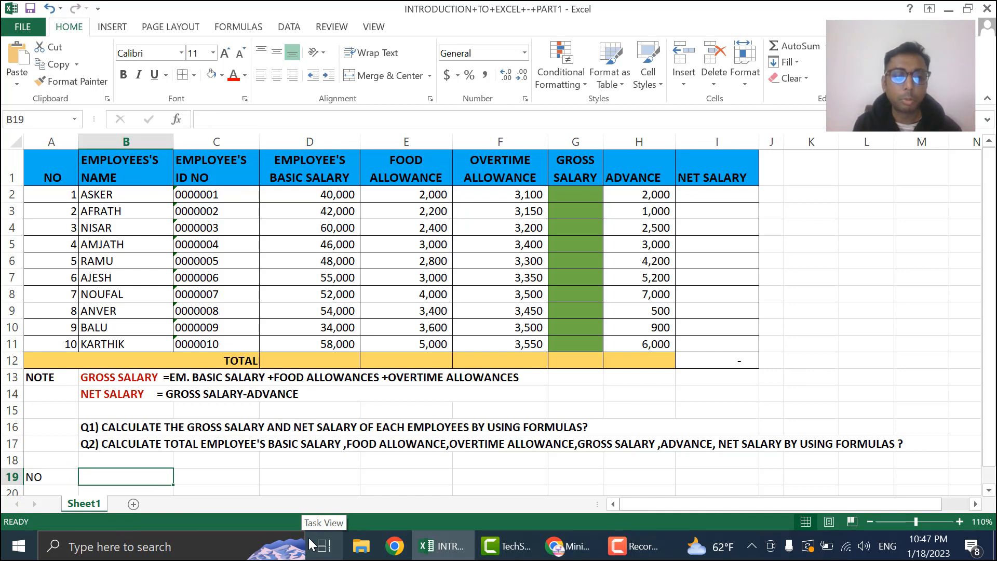
pyautogui.write('Emp')
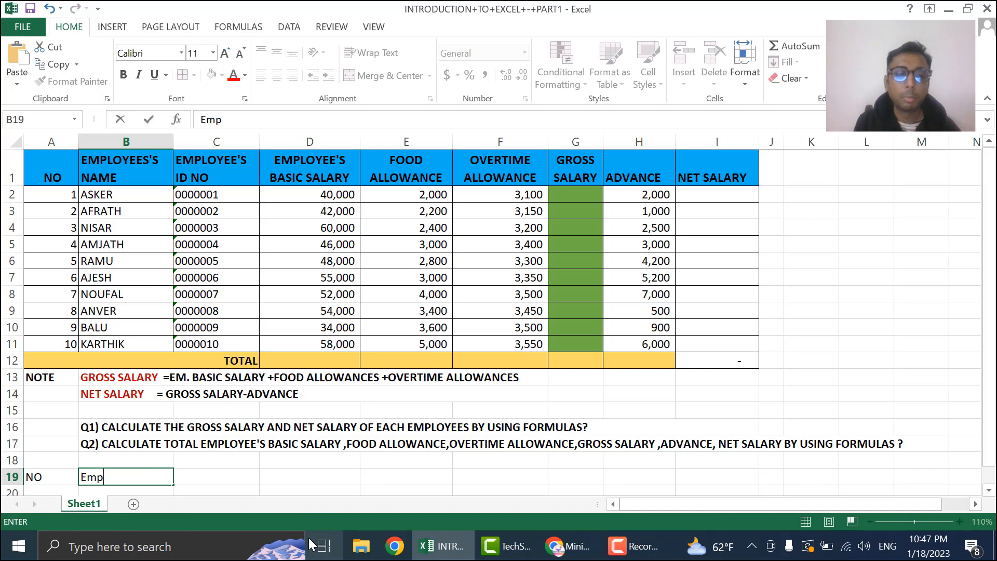
pyautogui.write('. Name')
pyautogui.press('Tab')
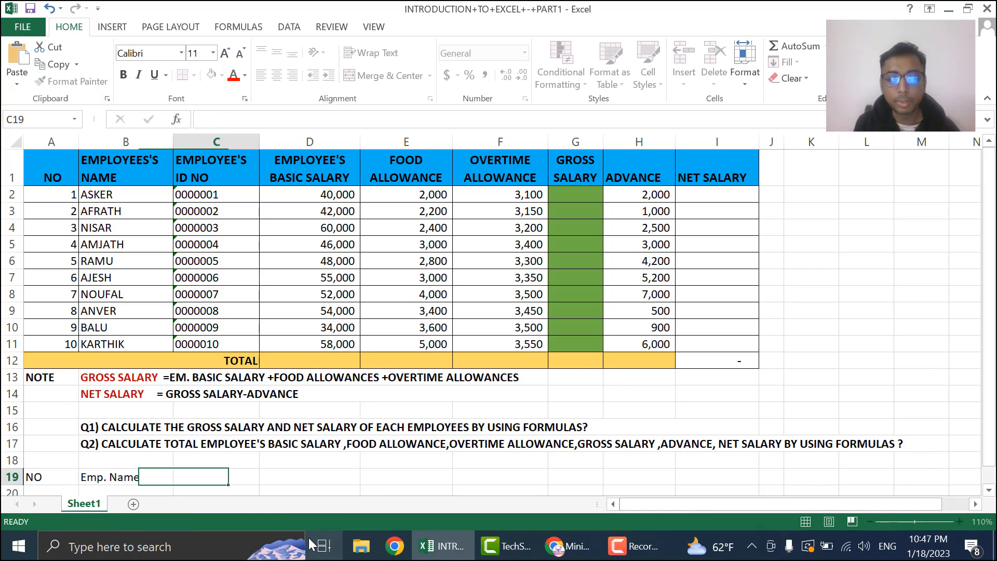
# Replace the heading in B19 with "Name" and enter "ID" in C19
pyautogui.press('Left')
pyautogui.write('Na')
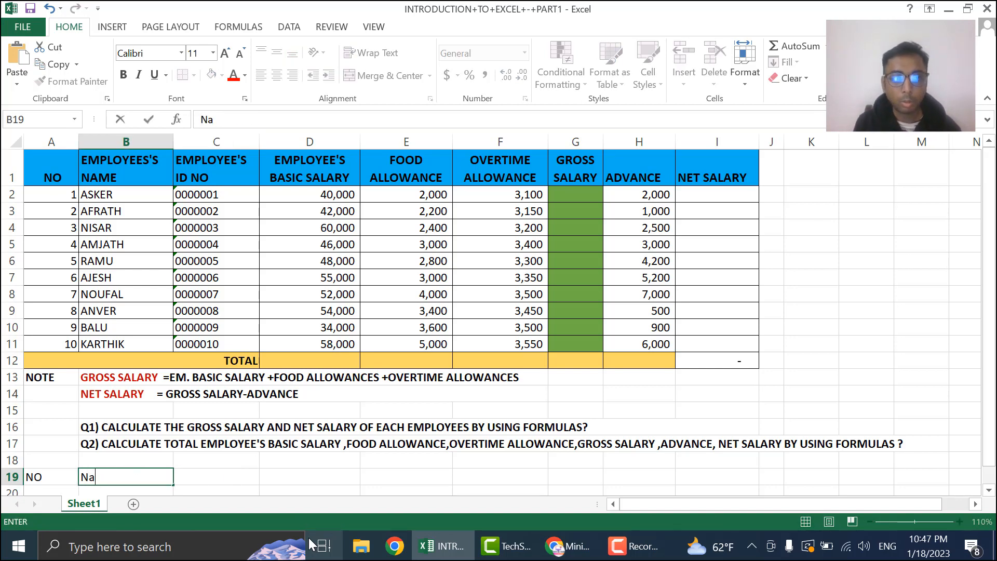
pyautogui.write('me')
pyautogui.press('Tab')
pyautogui.write('ISD')
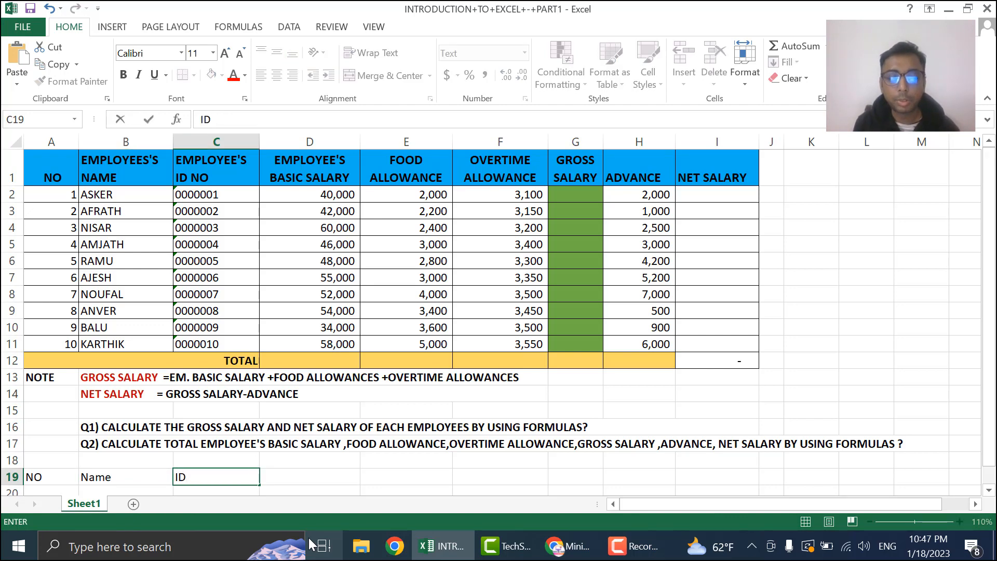
# Enter the headings "Basic Salary" in D19, "Food All" in E19 and "Overtime" in F19
pyautogui.press('Tab')
pyautogui.write('Basic ')
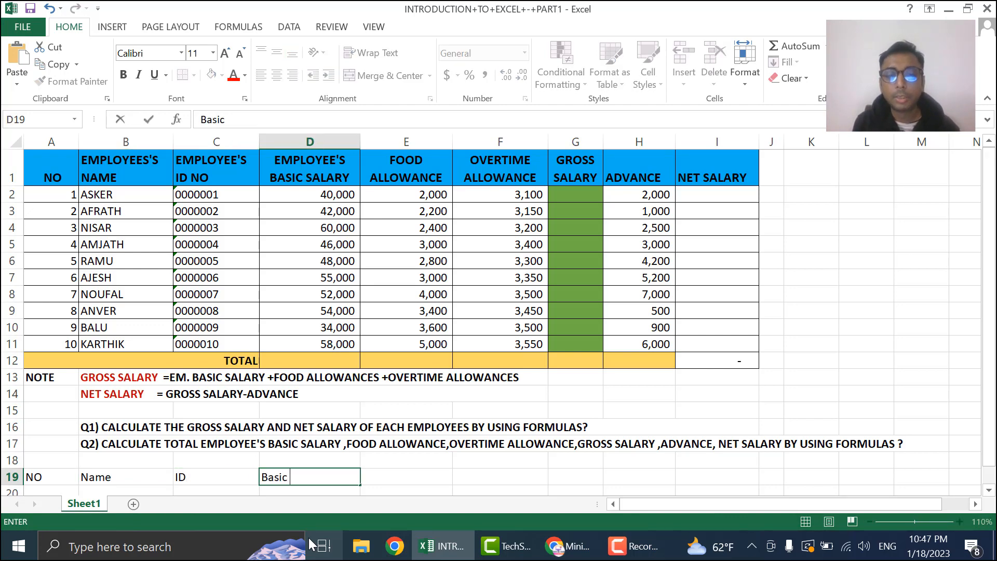
pyautogui.write('Salary')
pyautogui.press('Tab')
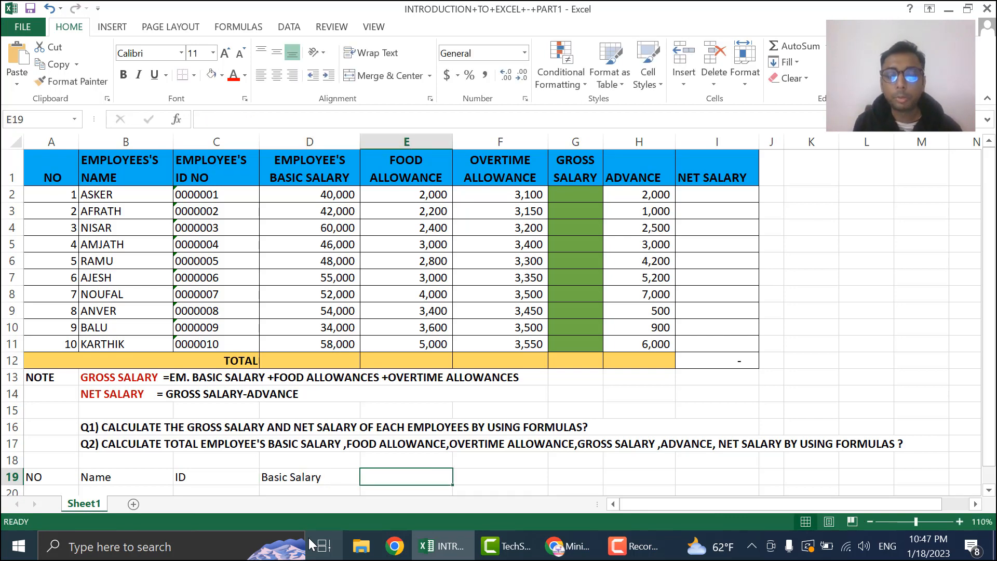
pyautogui.write('Food All')
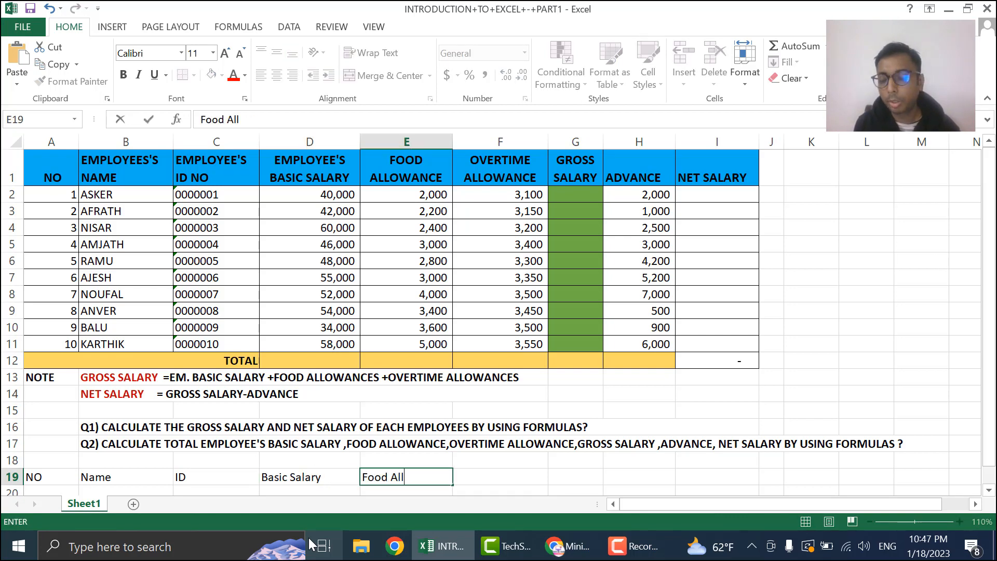
pyautogui.press('Tab')
pyautogui.write('`')
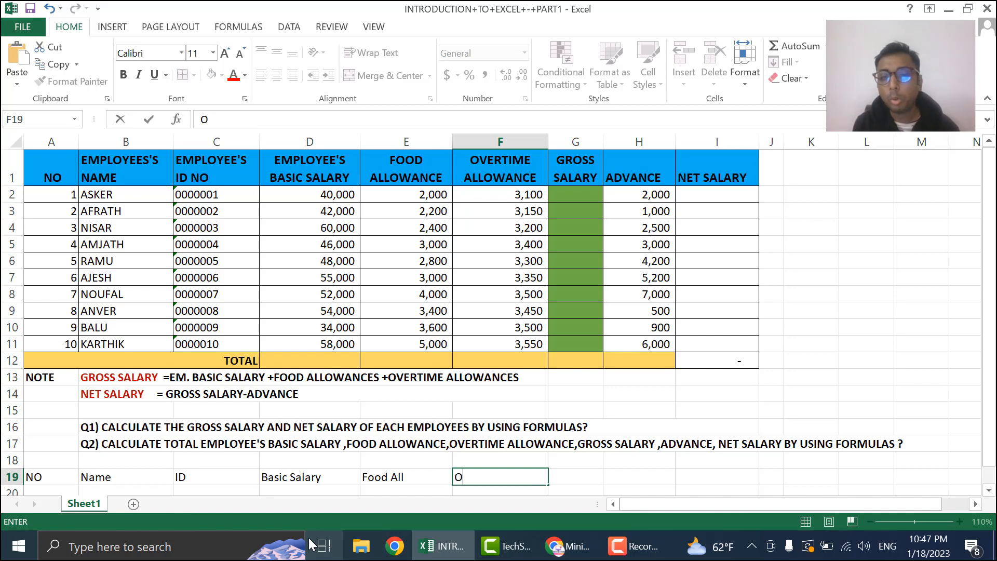
pyautogui.write('vertime')
pyautogui.press('Tab')
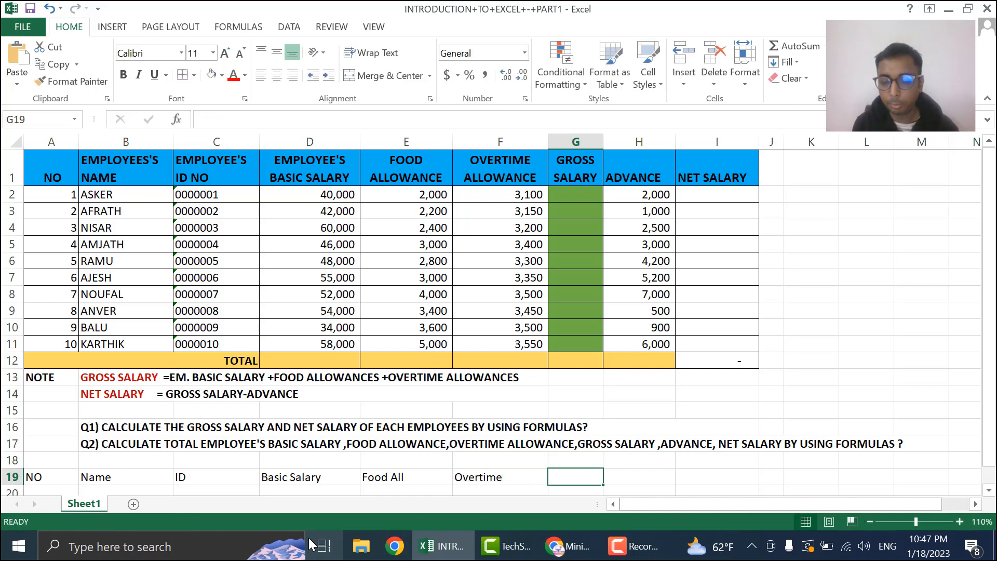
# Complete the header row with "Gross Salary" in G19, "Advance" in H19 and "Net Salary" in I19
pyautogui.write('Gross')
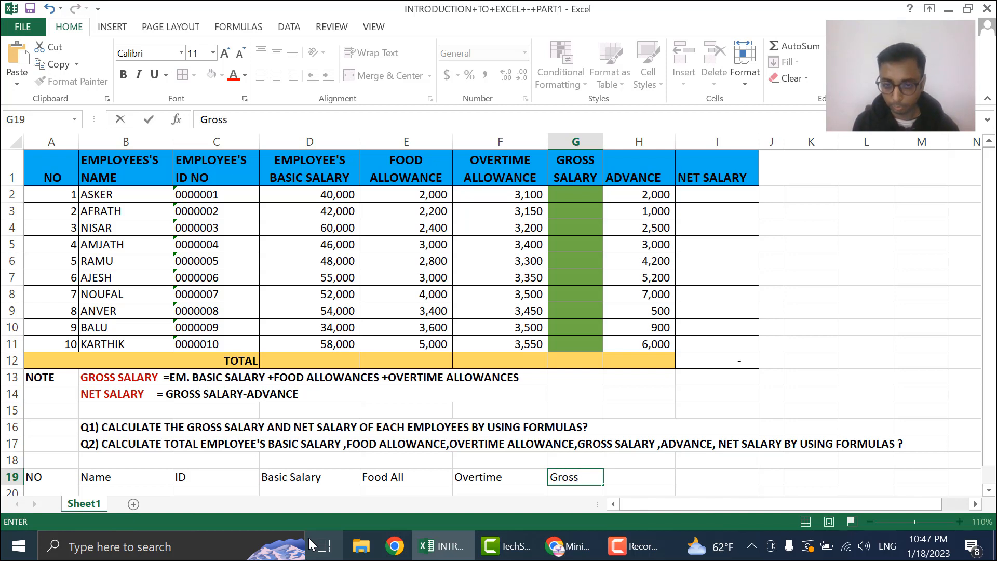
pyautogui.write(' Sala')
pyautogui.press('Tab')
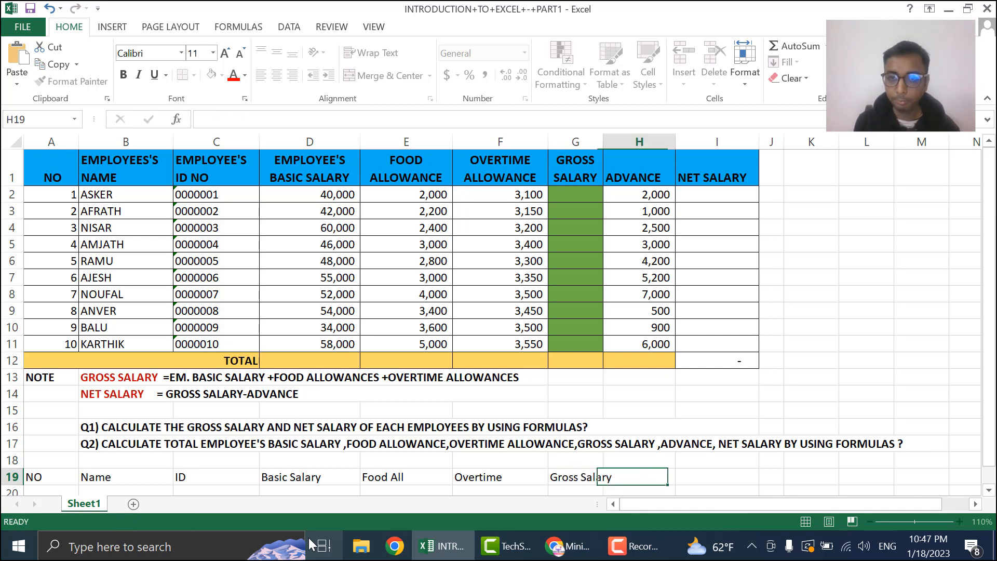
pyautogui.write('Advance')
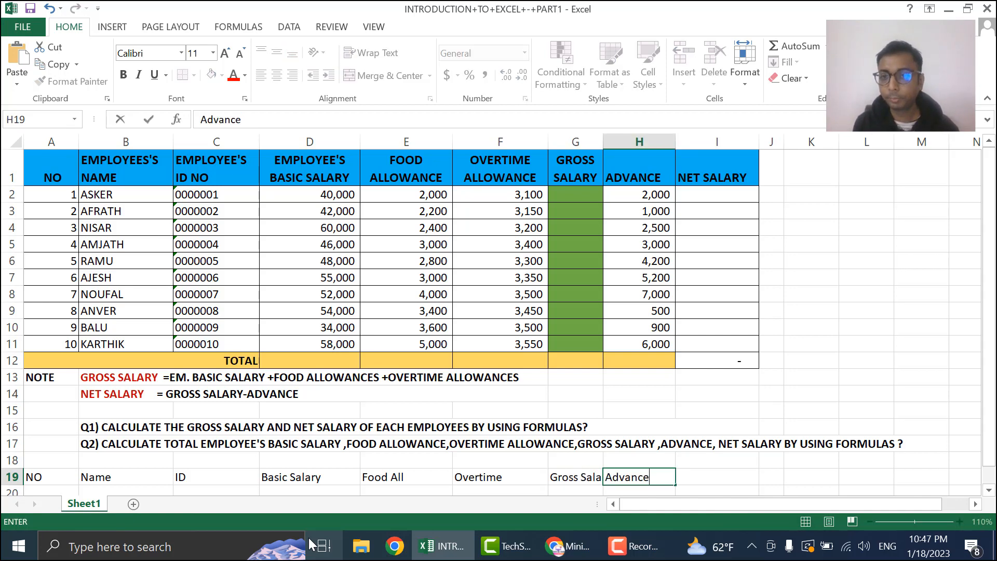
pyautogui.press('Tab')
pyautogui.write('Ne')
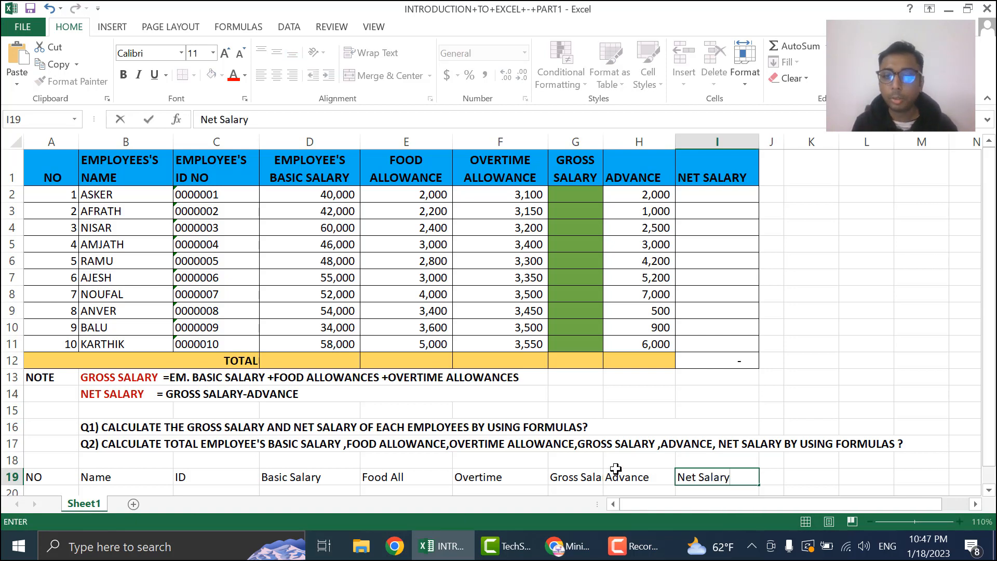
pyautogui.click(774, 459)
pyautogui.click(730, 476)
# Compare the new headings in row 19 with the original header row in row 1
pyautogui.moveTo(718, 175); pyautogui.dragTo(11, 178)
pyautogui.moveTo(716, 480); pyautogui.dragTo(56, 426)
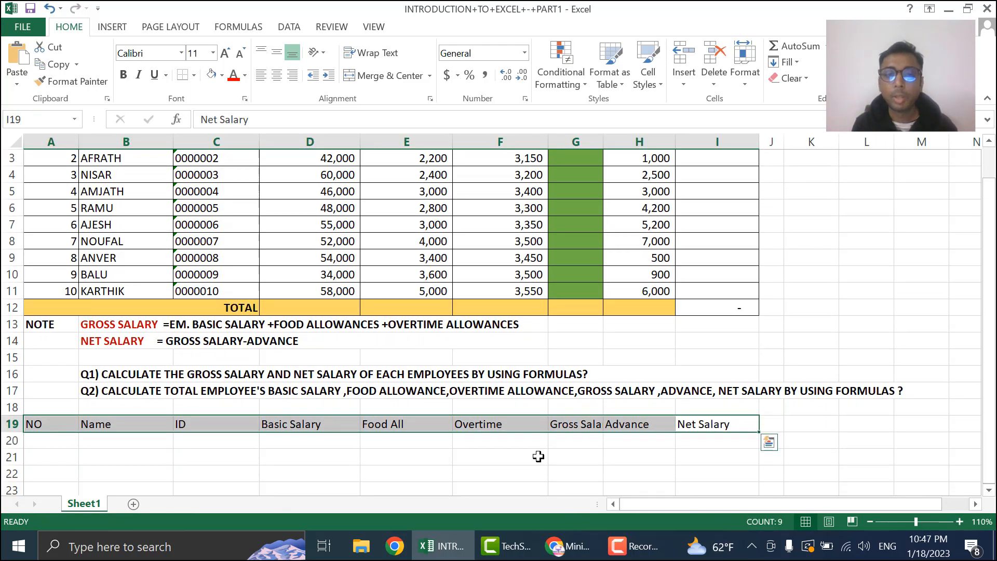
pyautogui.scroll(1, 555, 441)
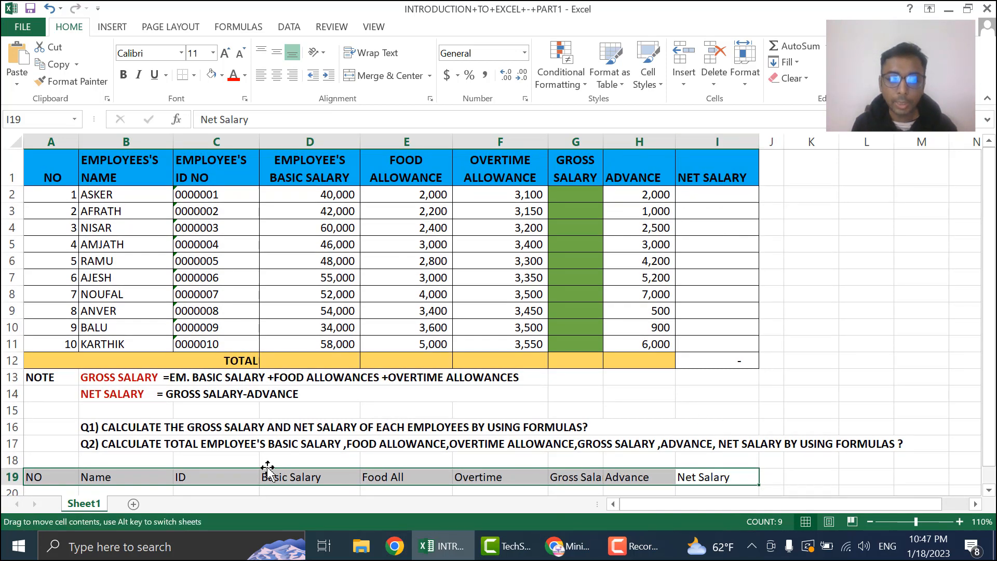
pyautogui.click(201, 481)
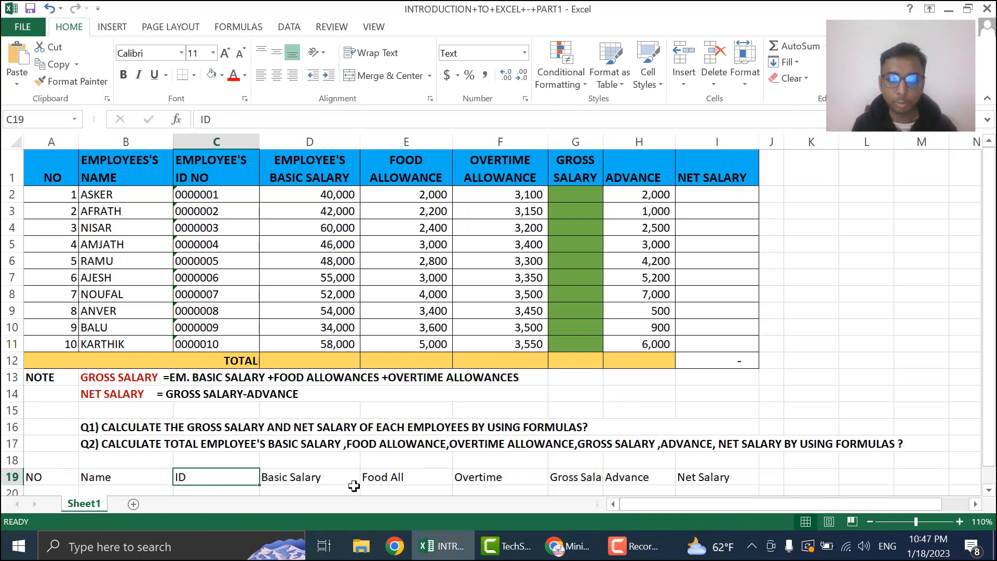
pyautogui.click(327, 478)
pyautogui.click(506, 478)
pyautogui.click(658, 479)
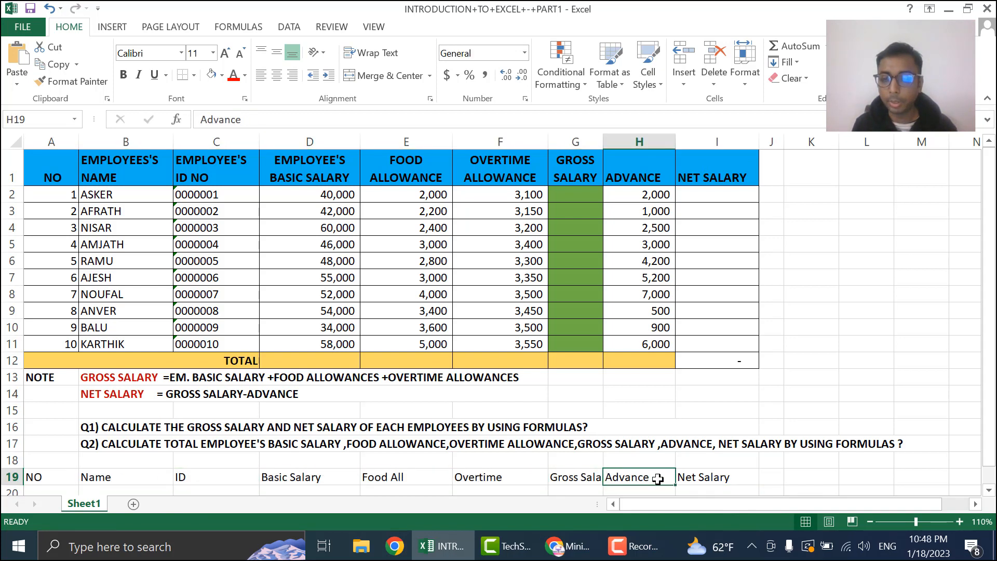
# Center the headings in A19:I19 horizontally and vertically within their cells
pyautogui.moveTo(709, 479)
pyautogui.mouseDown()
pyautogui.moveTo(39, 477)
pyautogui.moveTo(49, 483)
pyautogui.mouseUp()
pyautogui.click(280, 77)
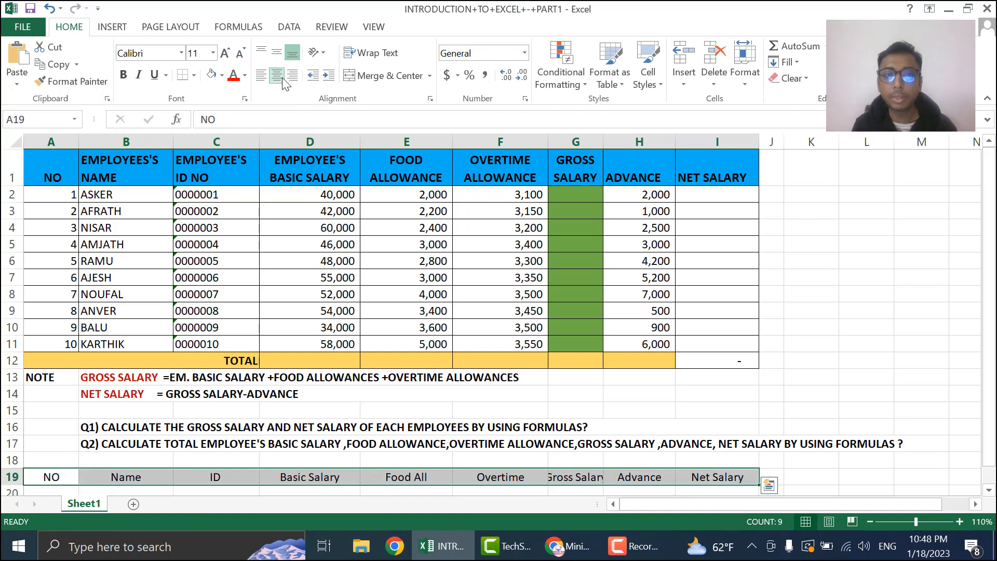
pyautogui.click(808, 470)
pyautogui.click(730, 483)
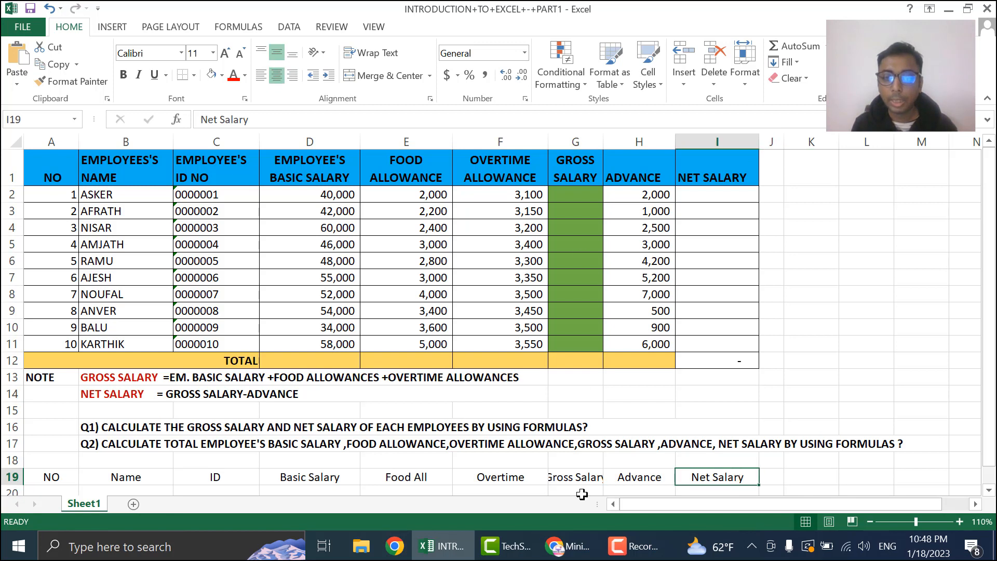
# Try widening column G by hand, undo that, and autofit the column to the Gross Salary heading
pyautogui.click(574, 479)
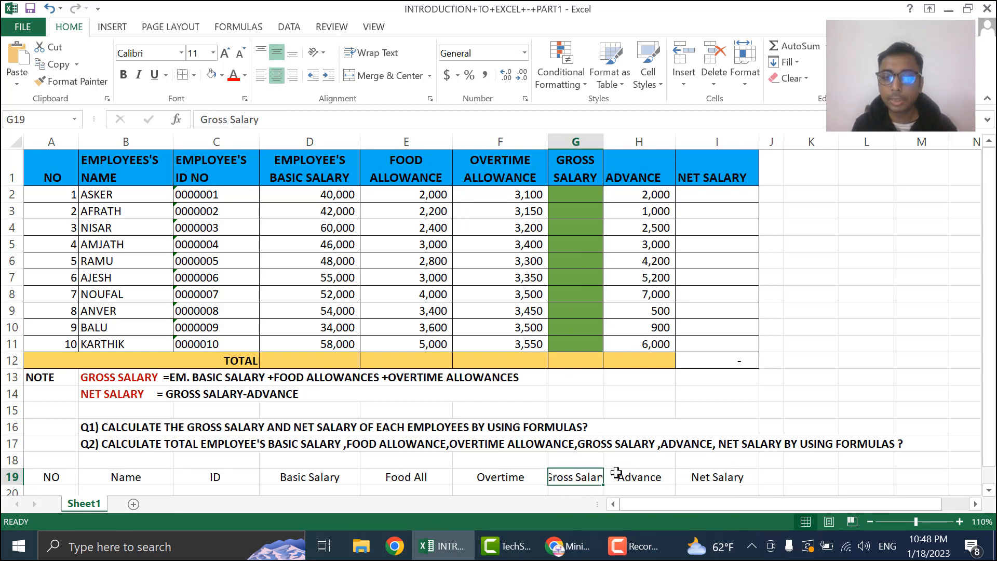
pyautogui.click(616, 474)
pyautogui.click(595, 476)
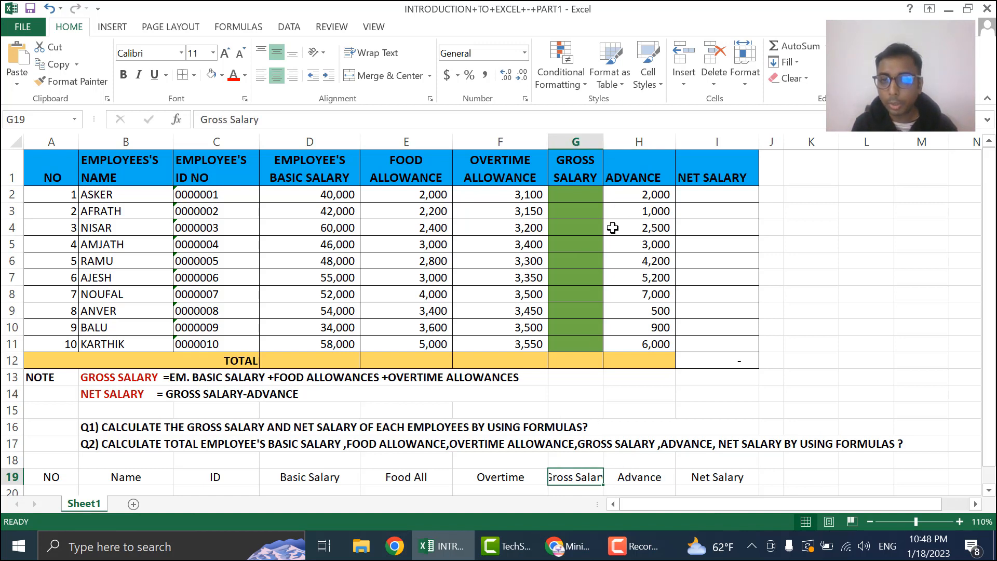
pyautogui.moveTo(601, 148); pyautogui.dragTo(625, 146)
pyautogui.hotkey('ctrl', 'z')
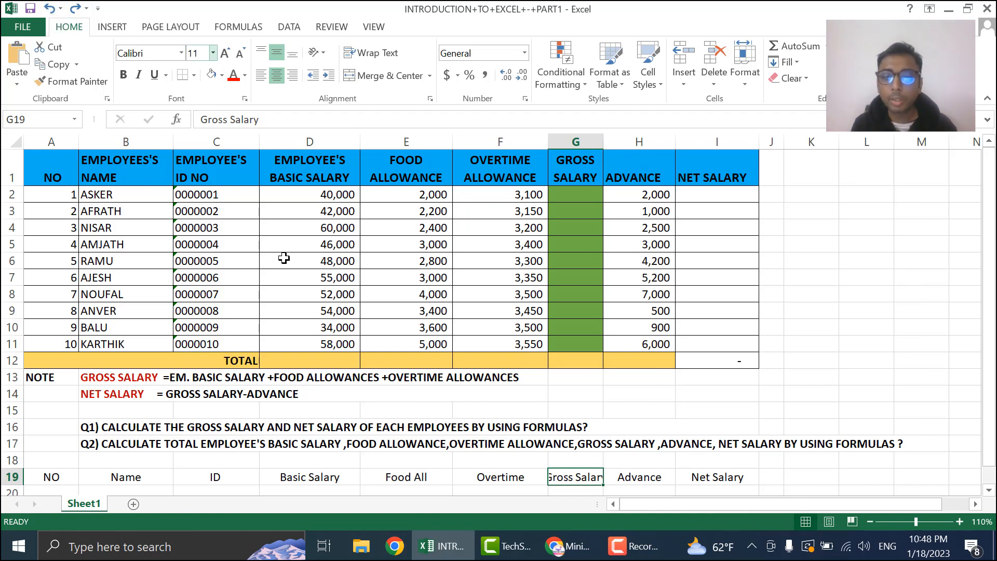
pyautogui.doubleClick(602, 139)
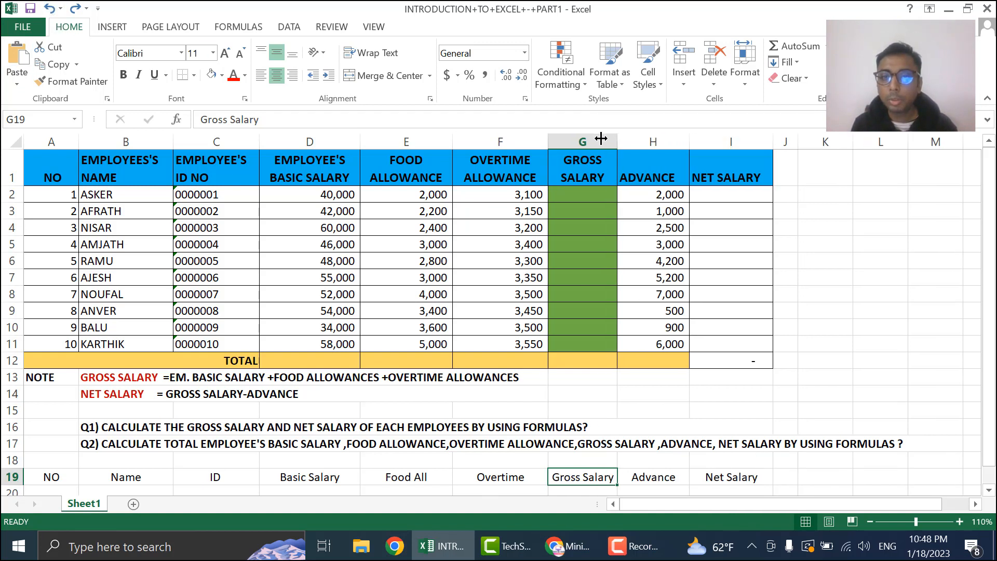
# Try a dark blue fill on the Net Salary heading in I19
pyautogui.moveTo(751, 478); pyautogui.dragTo(49, 472)
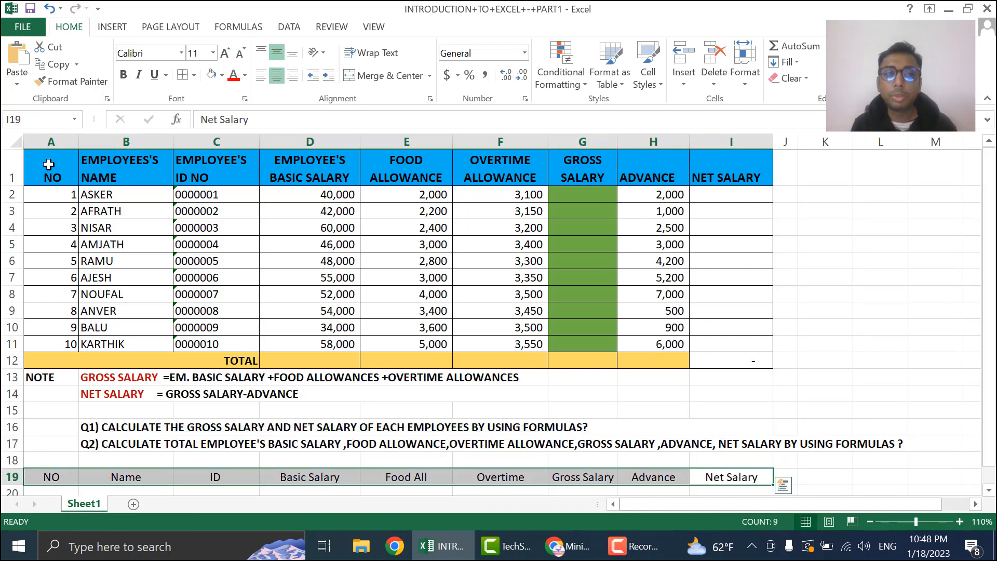
pyautogui.click(751, 478)
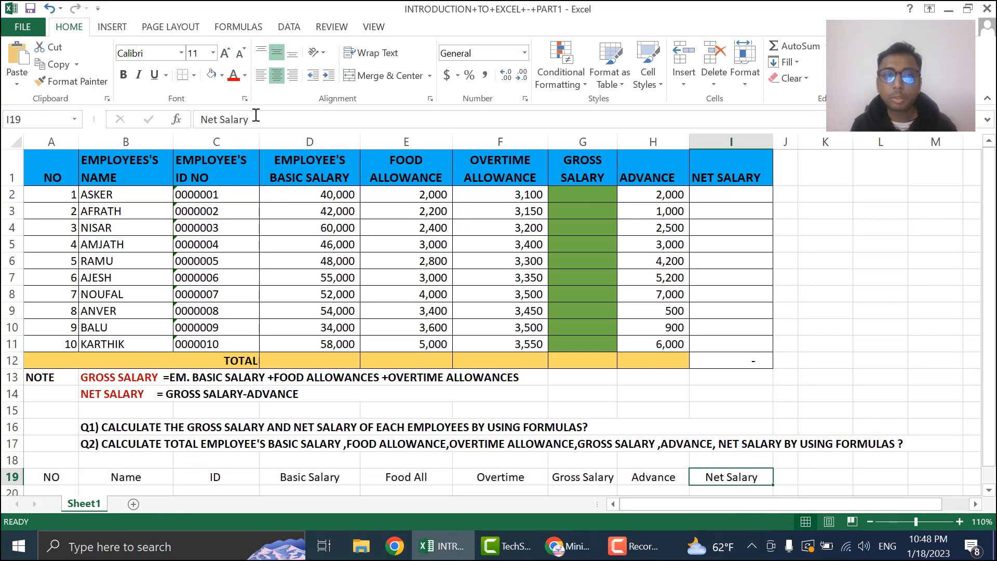
pyautogui.click(222, 75)
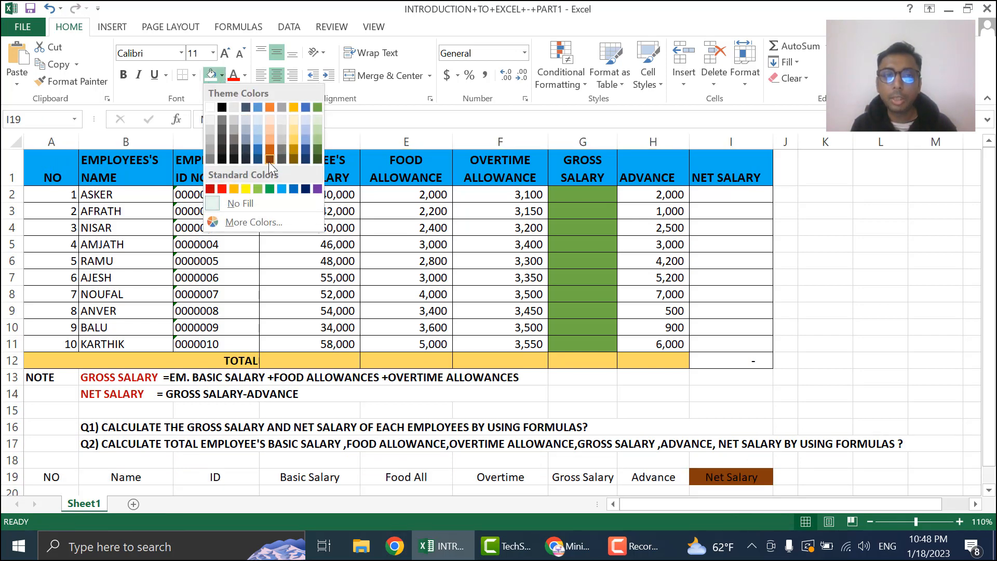
pyautogui.click(258, 152)
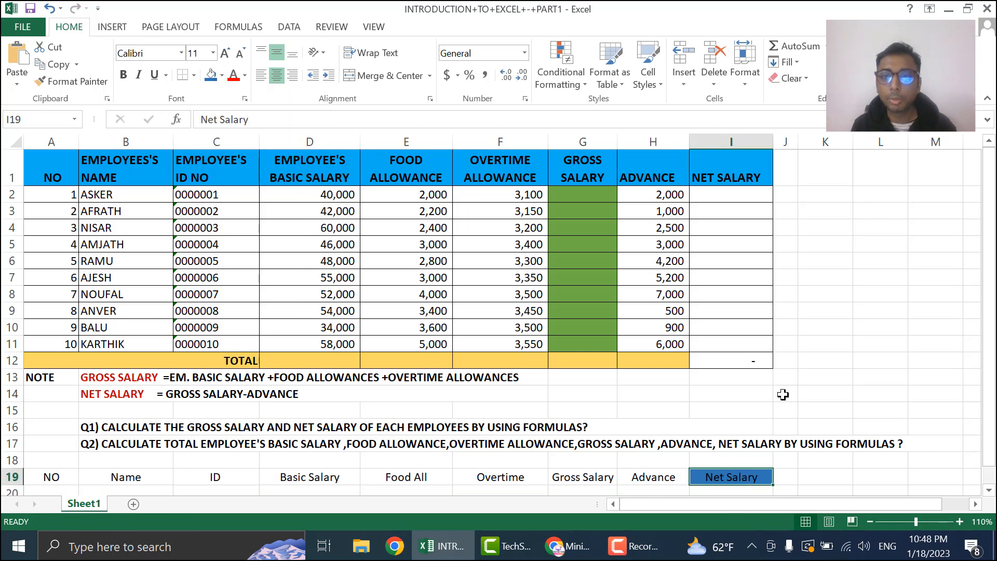
pyautogui.click(886, 410)
pyautogui.click(765, 478)
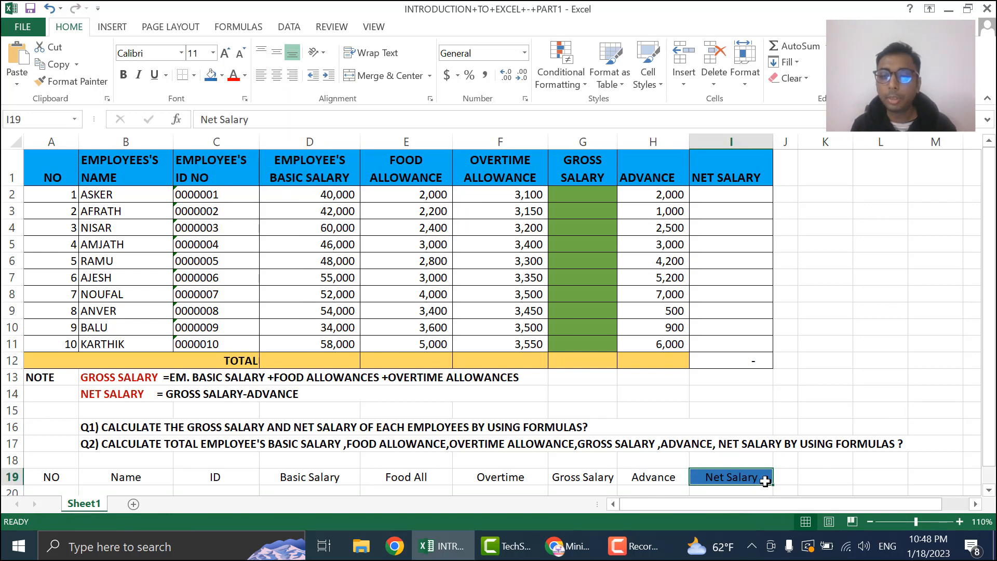
pyautogui.click(840, 479)
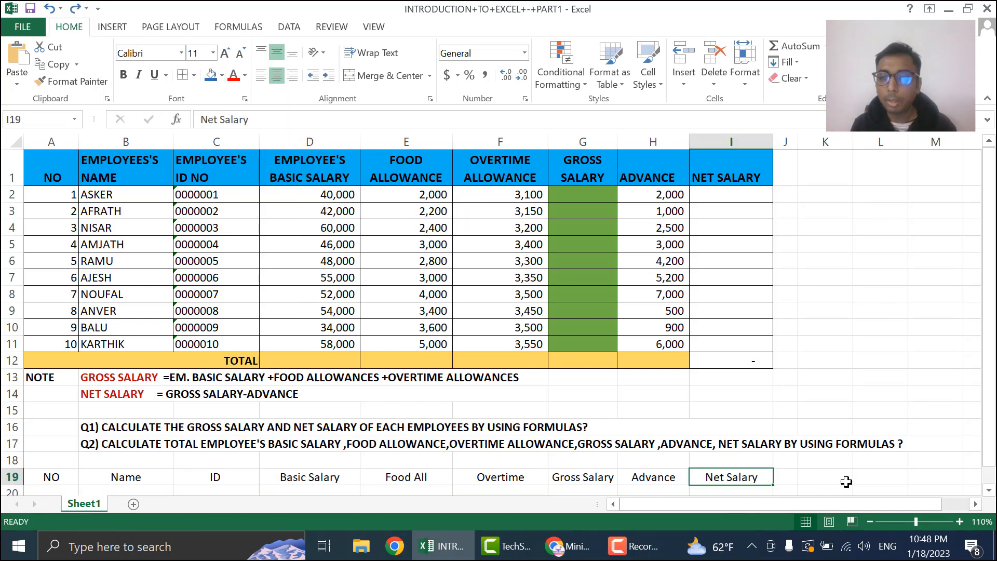
# Copy the formatting of header cell I1 onto the new header row A19:I19 with Format Painter
pyautogui.click(754, 174)
pyautogui.click(764, 477)
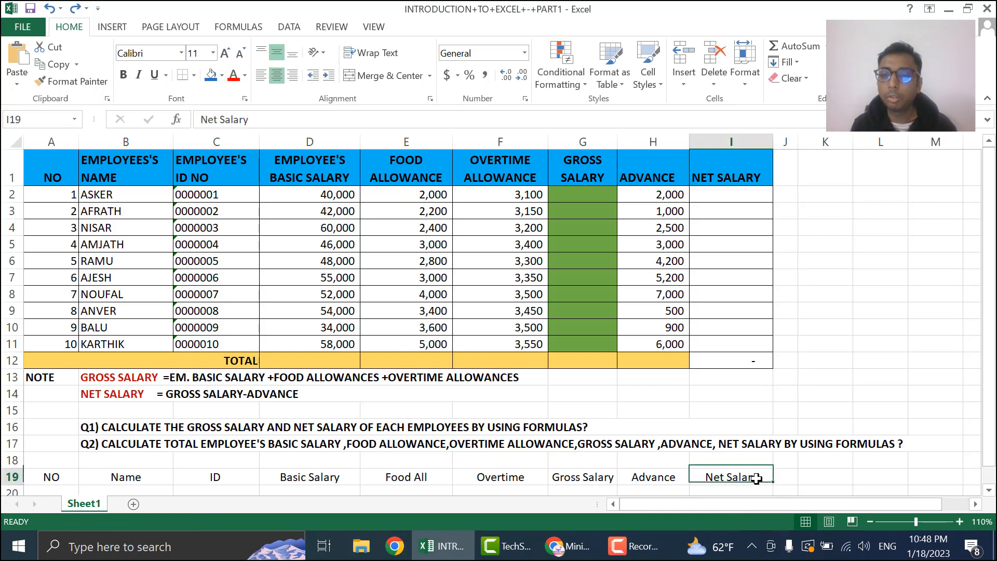
pyautogui.click(729, 168)
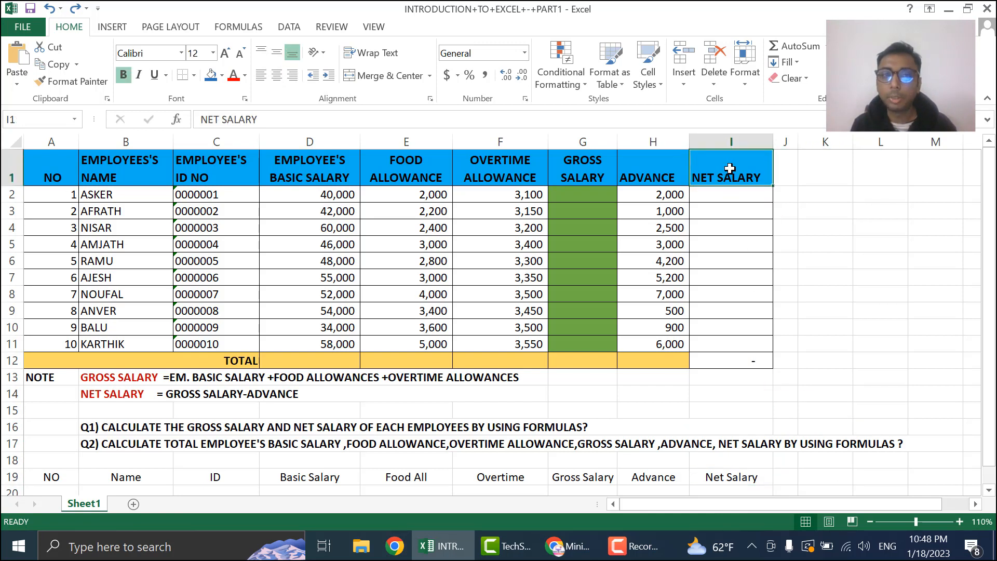
pyautogui.click(72, 81)
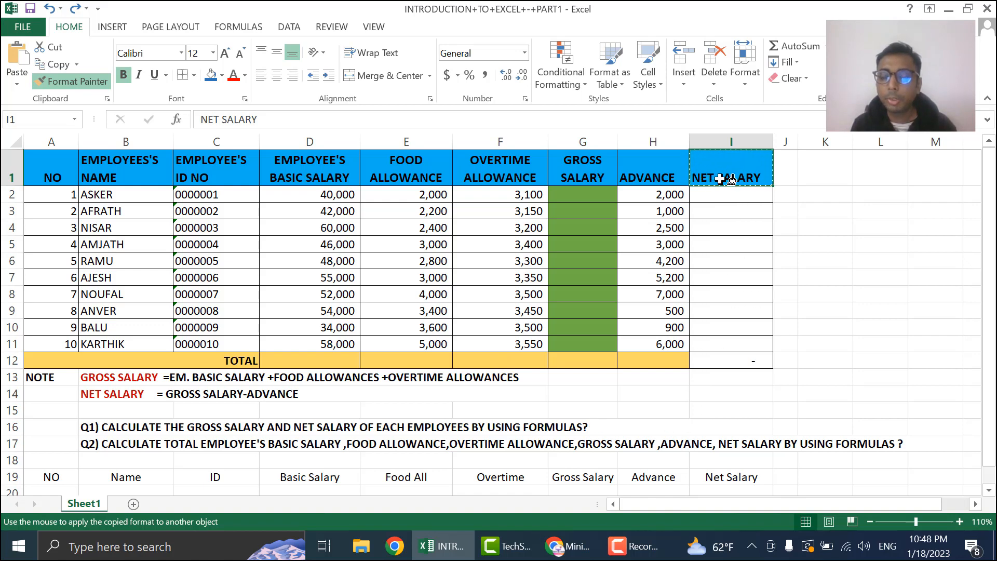
pyautogui.moveTo(733, 474); pyautogui.dragTo(59, 474)
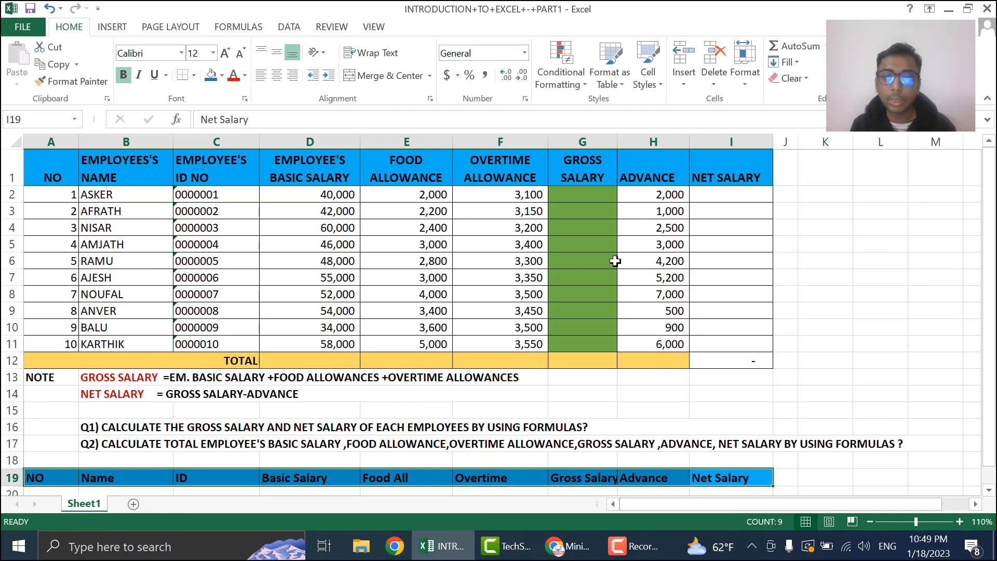
# Center the newly formatted headings in A19:I19 both horizontally and vertically
pyautogui.click(749, 165)
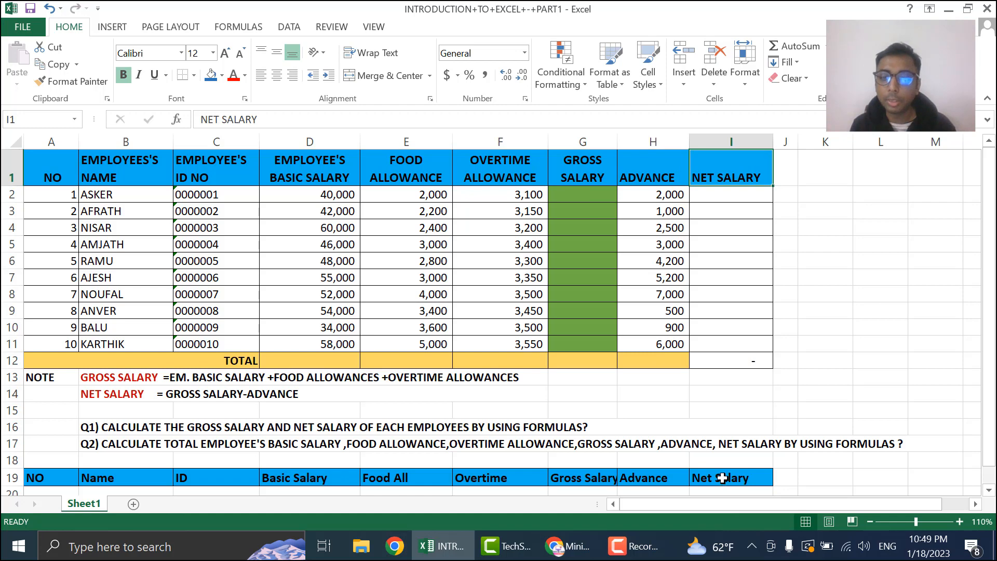
pyautogui.moveTo(723, 478); pyautogui.dragTo(41, 478)
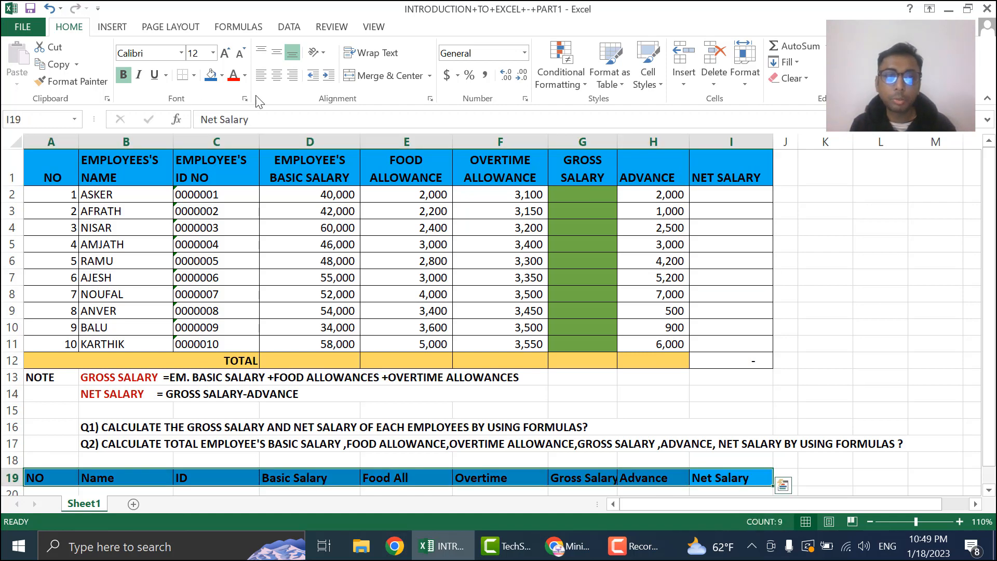
pyautogui.click(277, 76)
pyautogui.click(276, 52)
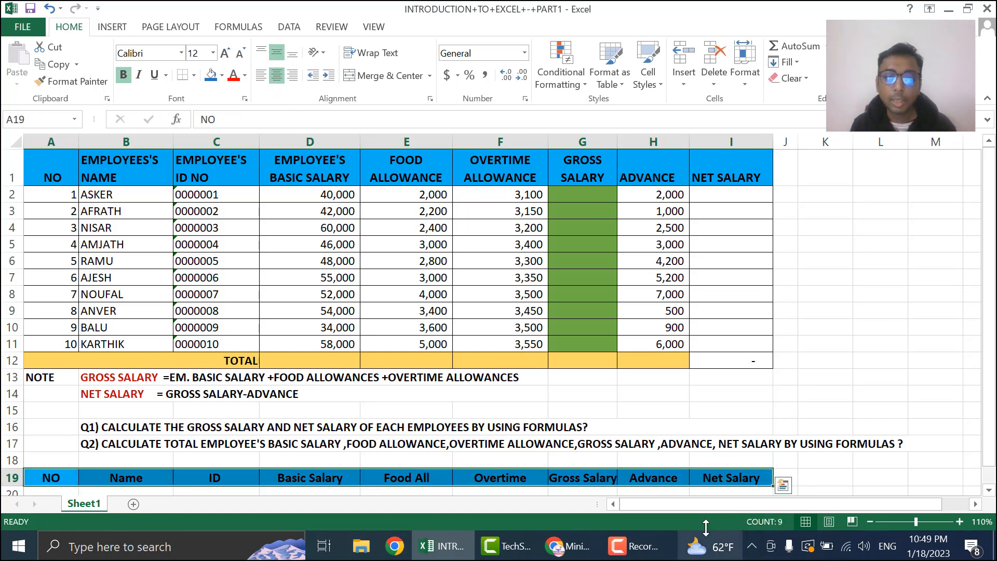
pyautogui.click(813, 491)
pyautogui.scroll(-2, 812, 487)
pyautogui.scroll(2, 813, 487)
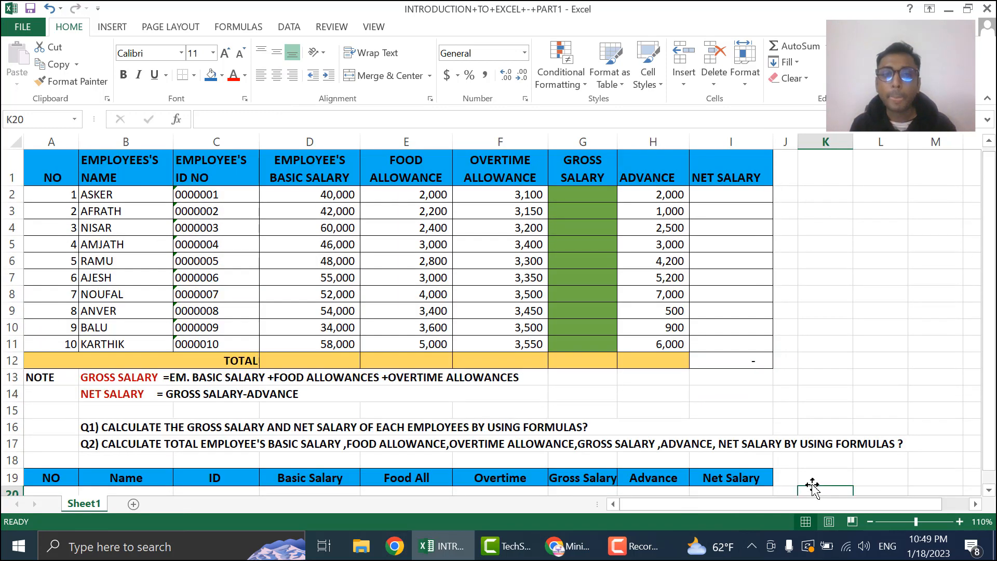
# Enter the numbers 1, 2 and 3 individually in cells A20 to A22 under the NO heading
pyautogui.click(68, 200)
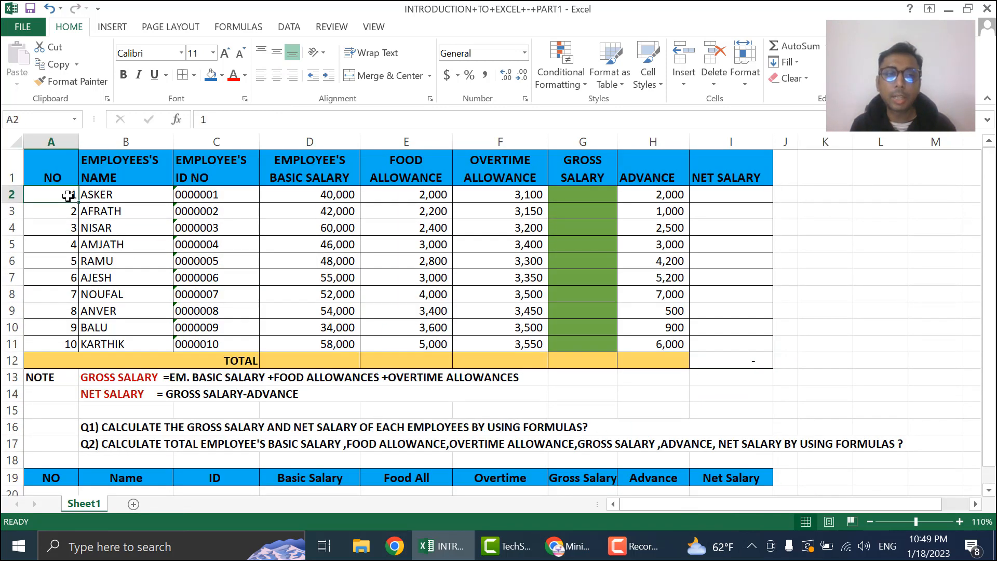
pyautogui.scroll(-3, 260, 292)
pyautogui.click(56, 325)
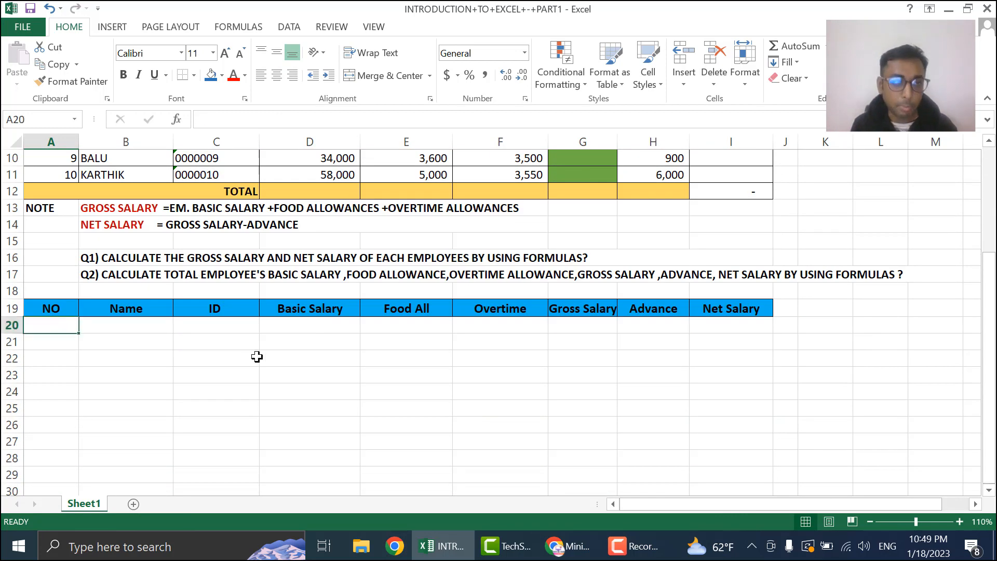
pyautogui.scroll(3, 218, 347)
pyautogui.scroll(-3, 207, 358)
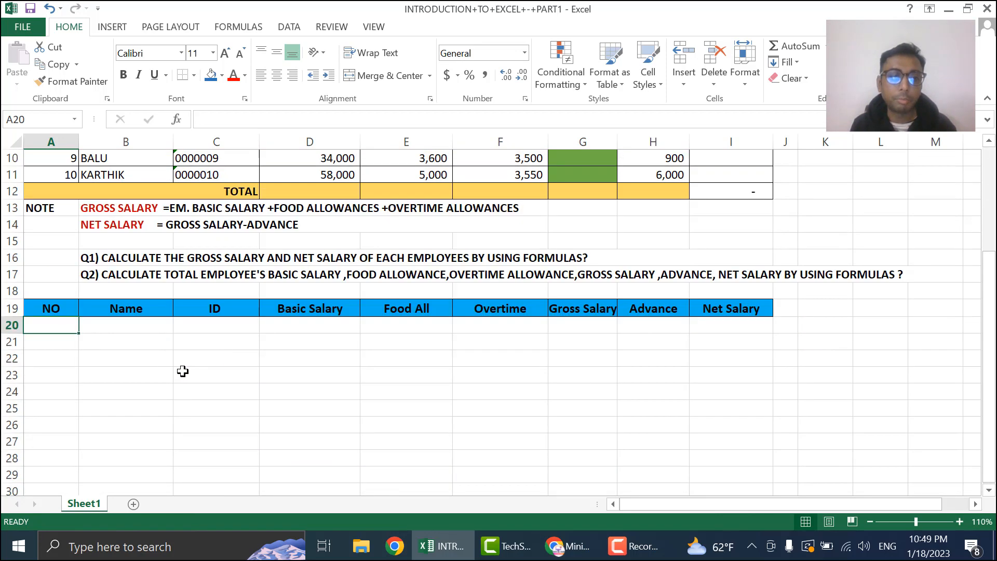
pyautogui.write('1')
pyautogui.click(138, 355)
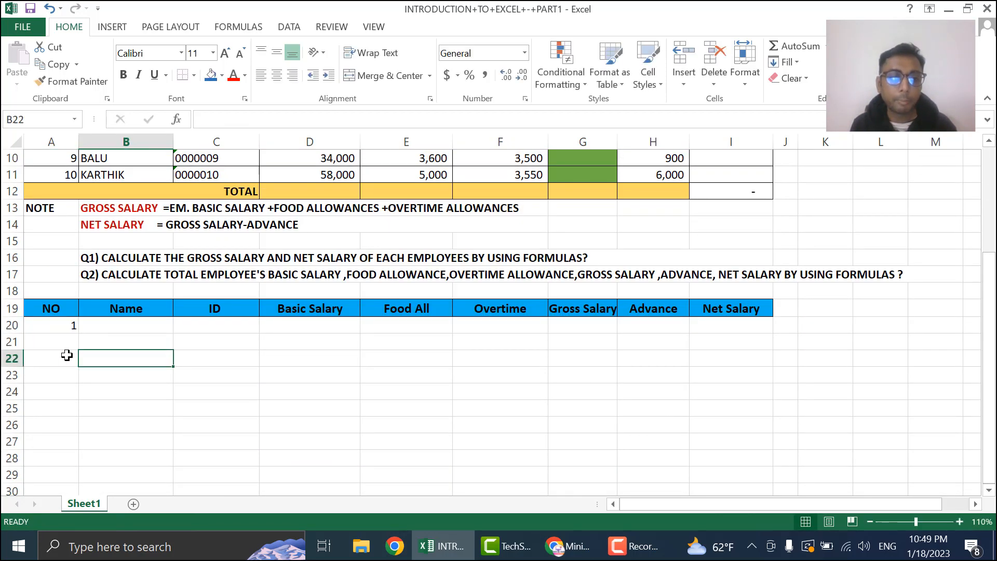
pyautogui.click(72, 343)
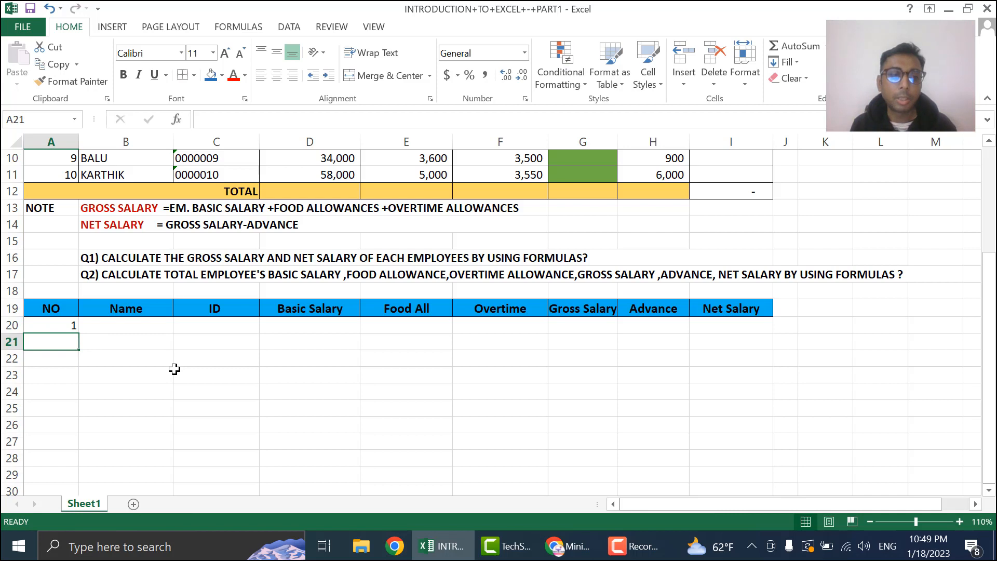
pyautogui.write('2')
pyautogui.click(172, 372)
pyautogui.click(36, 360)
pyautogui.write('3')
pyautogui.click(139, 382)
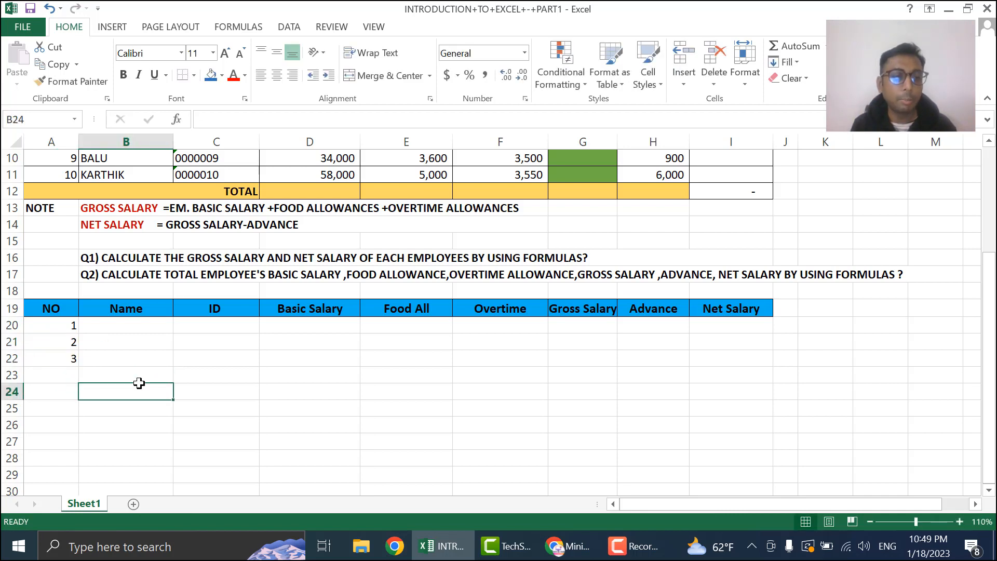
# Delete the individually entered numbers from A20:A22
pyautogui.moveTo(66, 326); pyautogui.dragTo(73, 363)
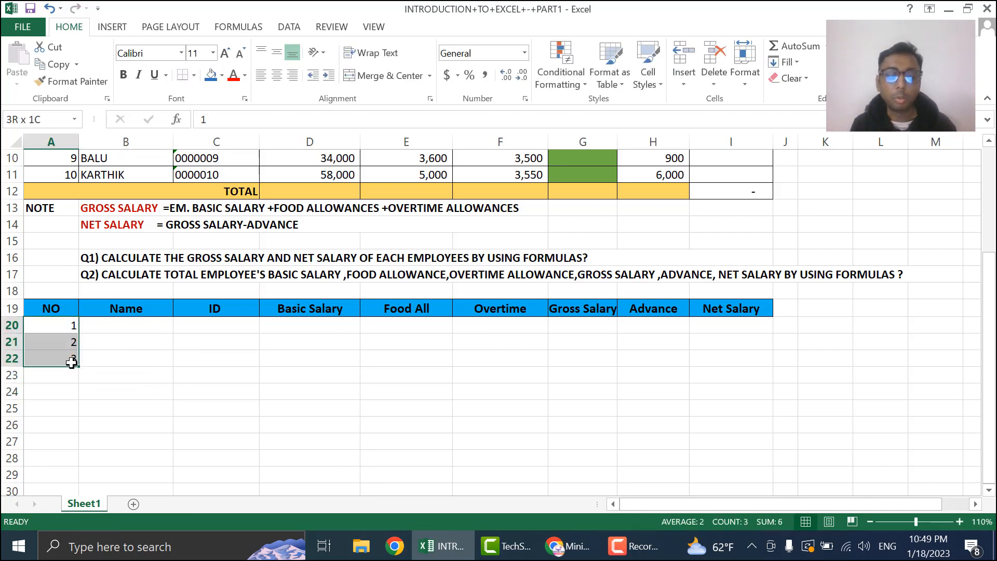
pyautogui.press('Delete')
pyautogui.click(176, 389)
# Enter 1 in A20 and extend it as a series down to 10 in A29
pyautogui.click(69, 331)
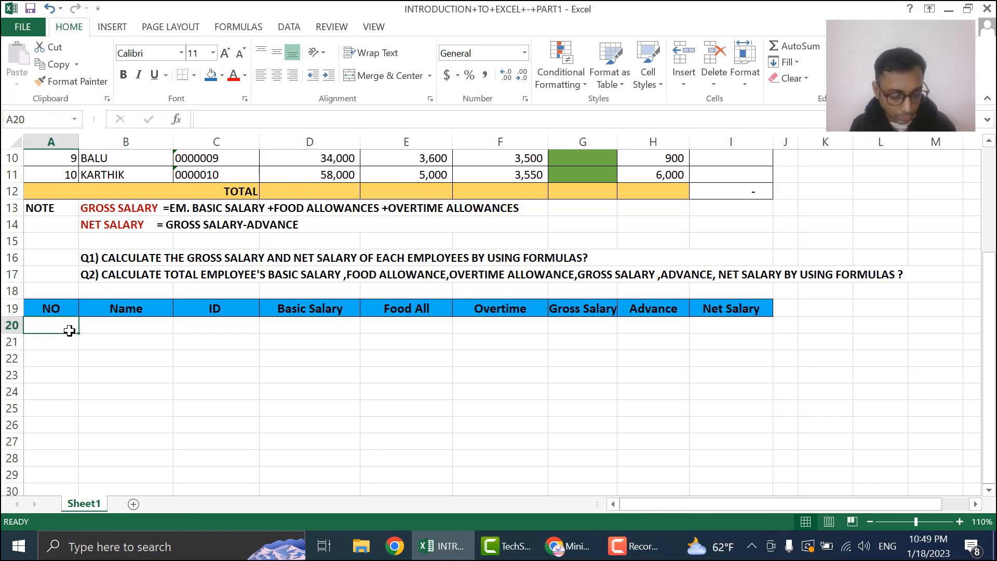
pyautogui.write('1')
pyautogui.click(147, 358)
pyautogui.scroll(2, 147, 359)
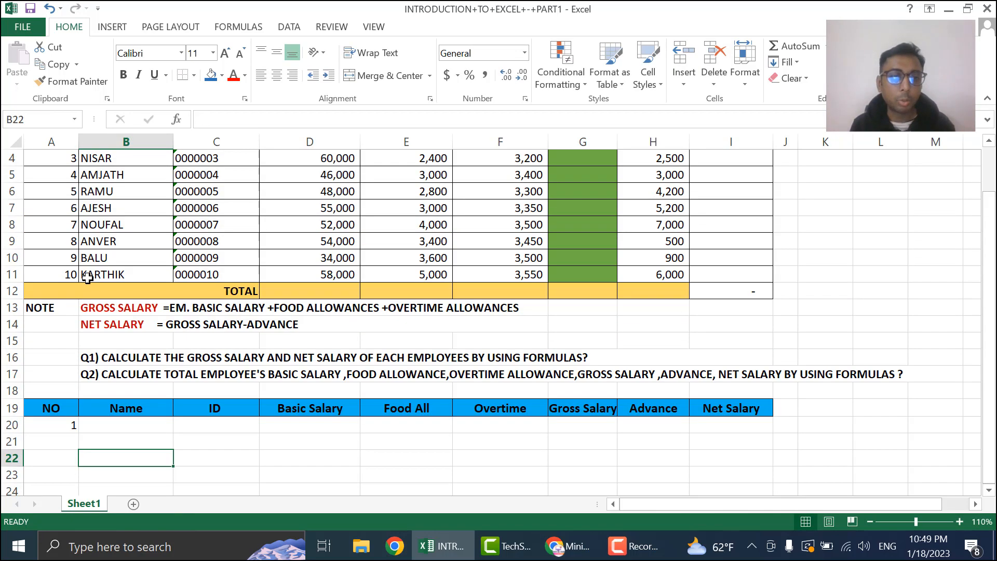
pyautogui.scroll(-1, 208, 384)
pyautogui.click(73, 375)
pyautogui.scroll(-1, 223, 397)
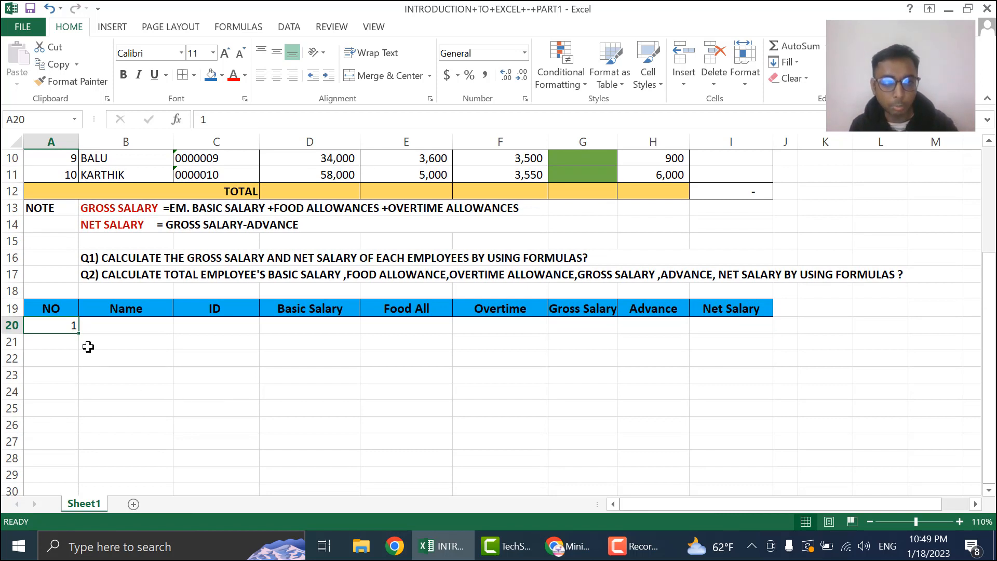
pyautogui.moveTo(83, 336); pyautogui.dragTo(83, 482)
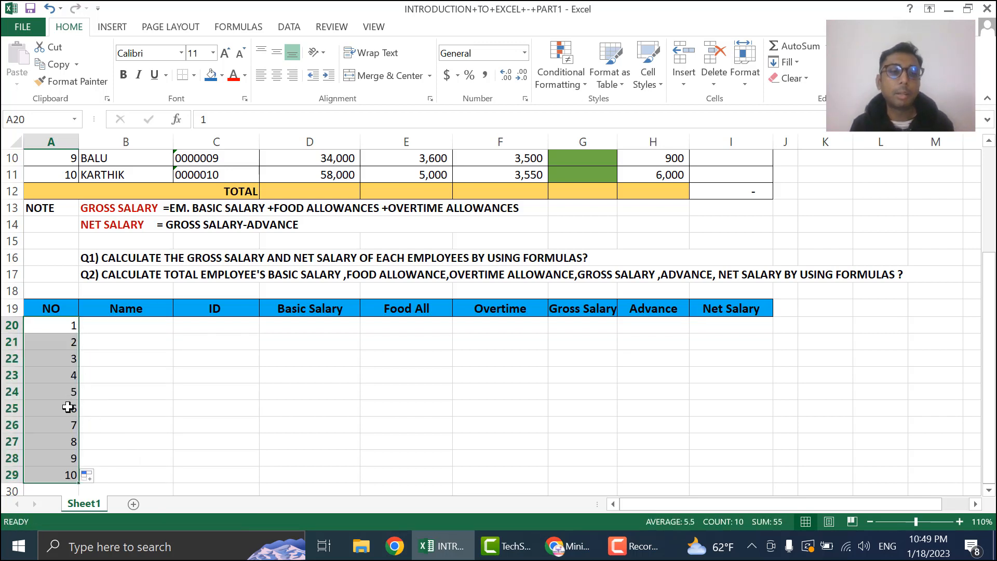
pyautogui.scroll(3, 112, 420)
pyautogui.scroll(-3, 135, 343)
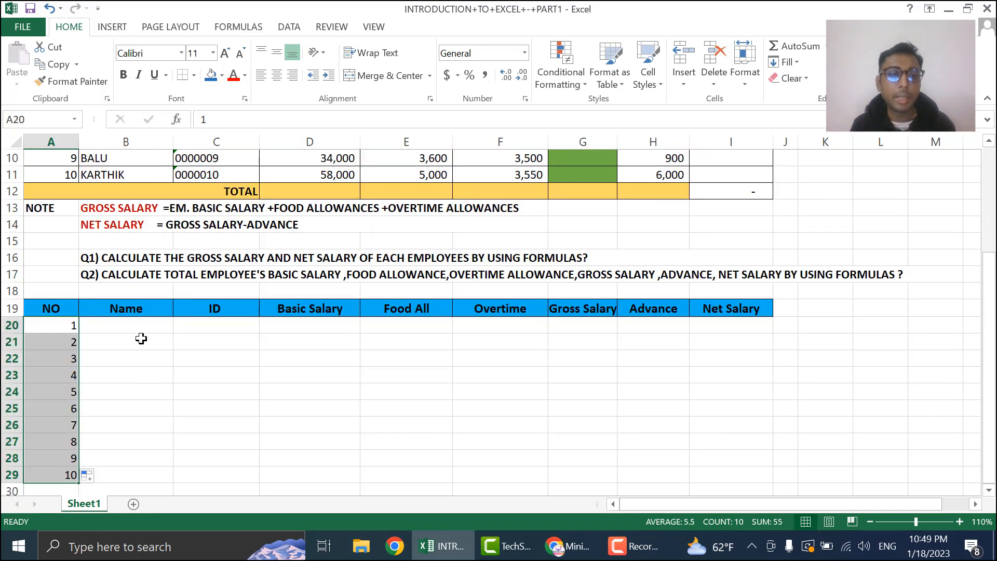
# Copy the employee data in B2:F11 from the sample table, covering the name through overtime allowance columns
pyautogui.click(143, 327)
pyautogui.scroll(3, 156, 311)
pyautogui.click(141, 193)
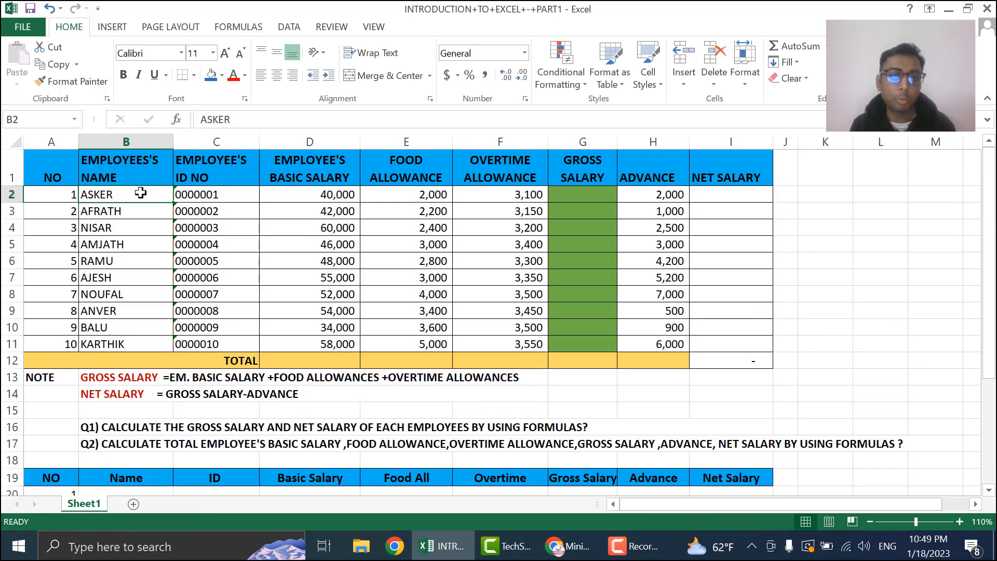
pyautogui.moveTo(157, 202); pyautogui.dragTo(508, 342)
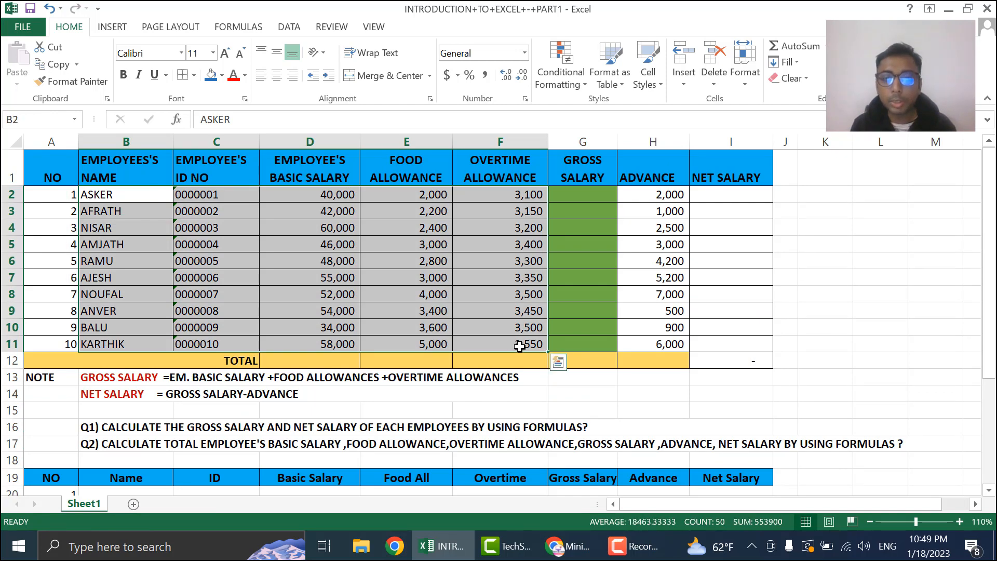
pyautogui.hotkey('ctrl', 'q')
pyautogui.rightClick(519, 345)
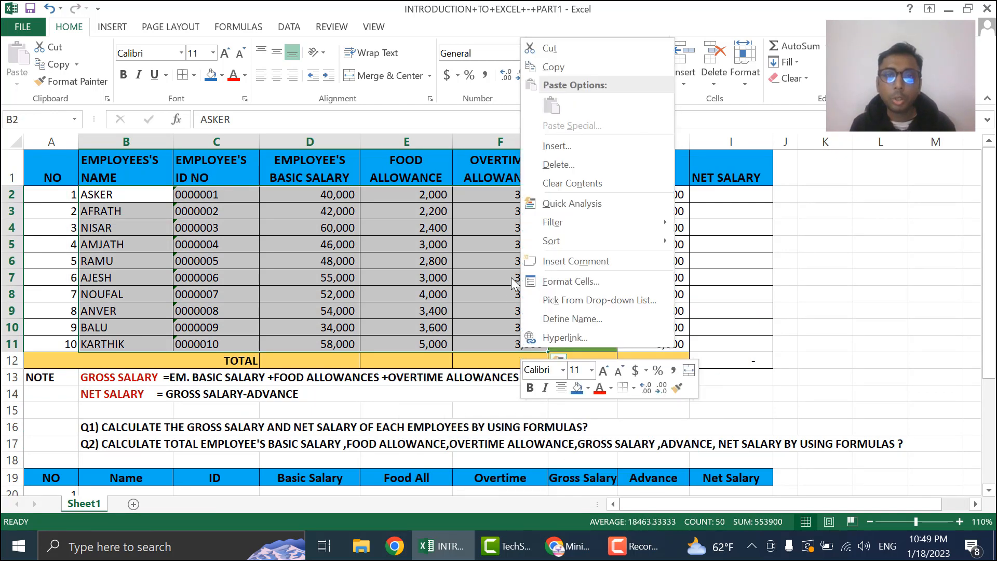
pyautogui.click(554, 68)
pyautogui.scroll(-4, 290, 353)
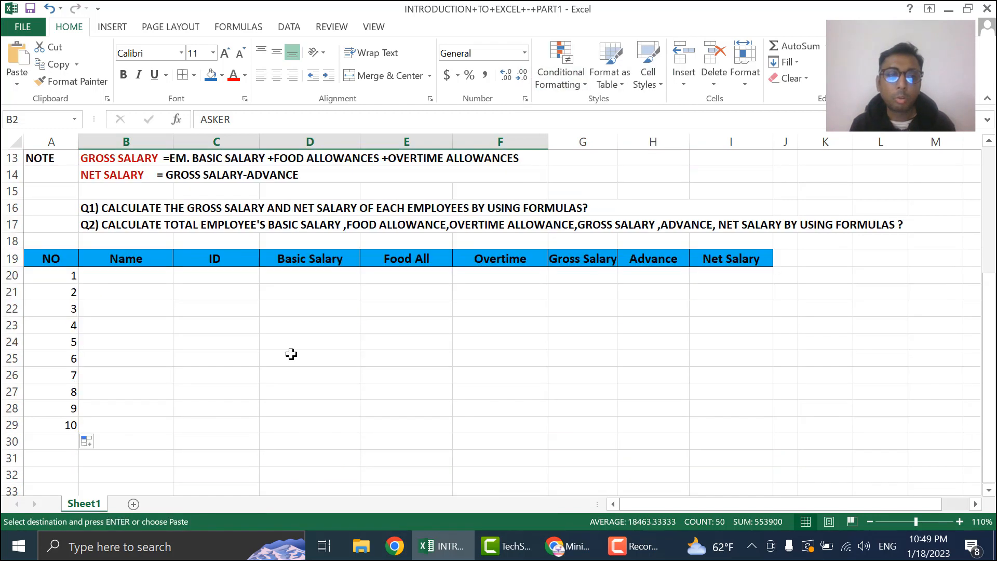
# Preview a values-only paste at B20 and paste the copied employee data there with its original formatting
pyautogui.click(122, 276)
pyautogui.scroll(4, 137, 297)
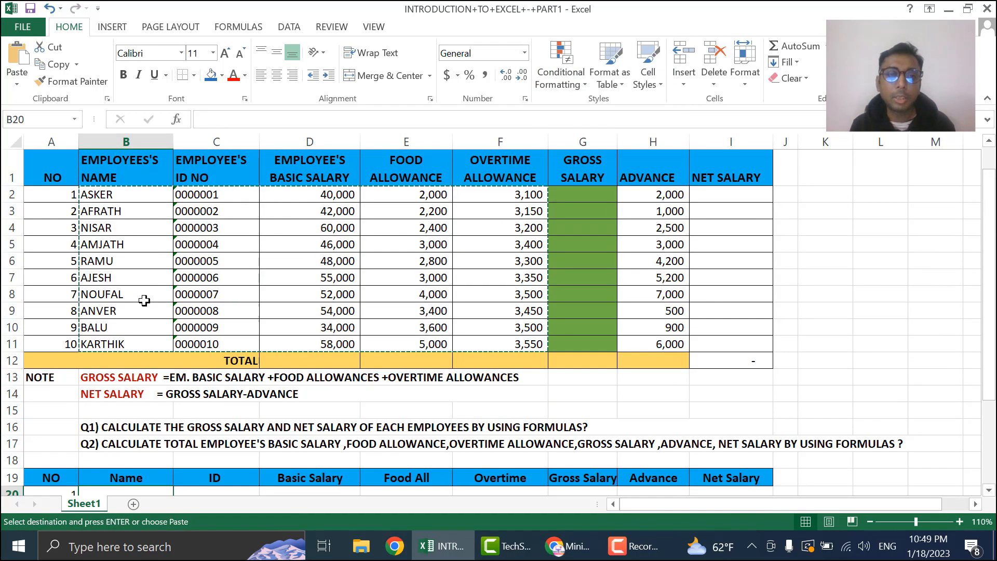
pyautogui.scroll(-4, 176, 399)
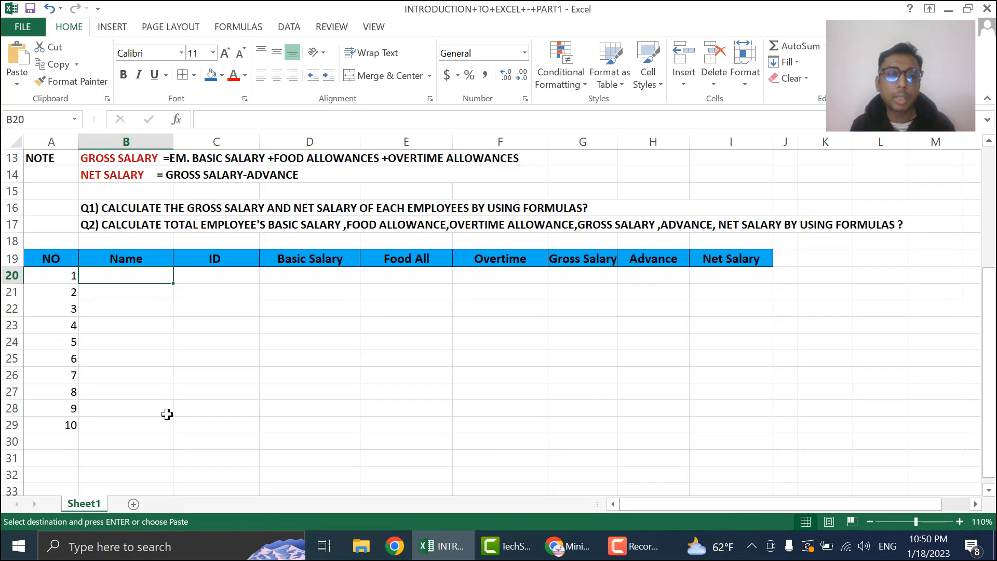
pyautogui.rightClick(141, 279)
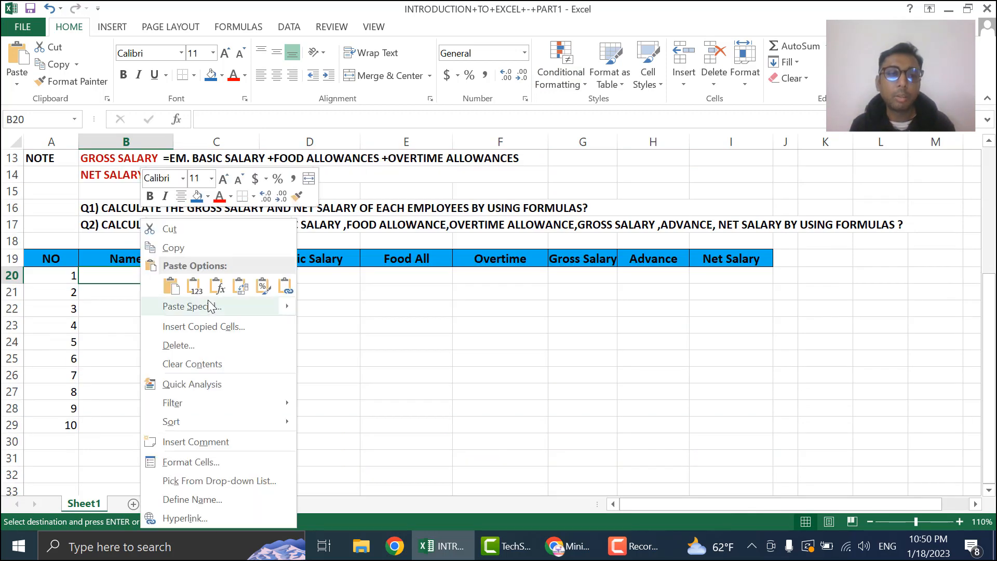
pyautogui.click(194, 287)
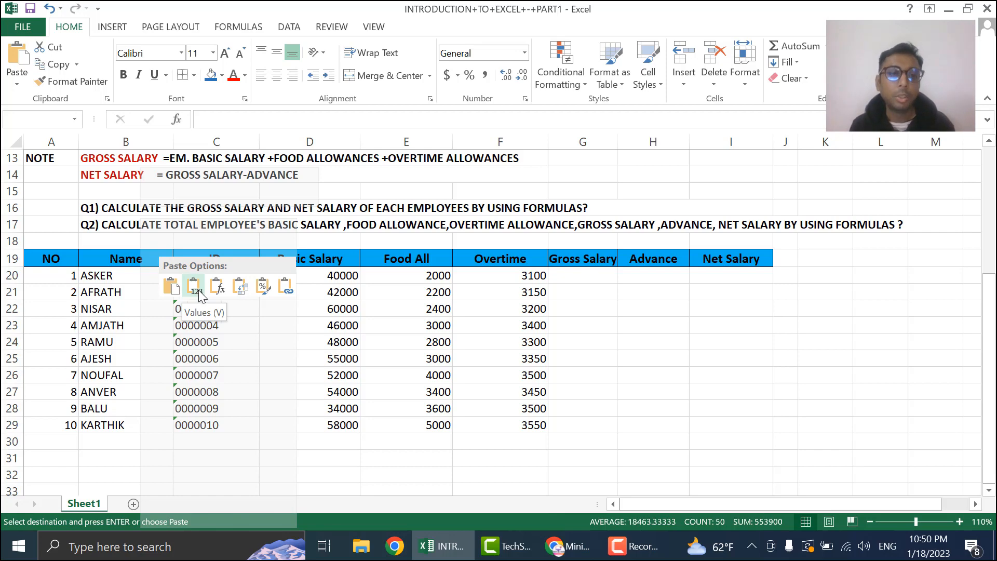
pyautogui.click(172, 287)
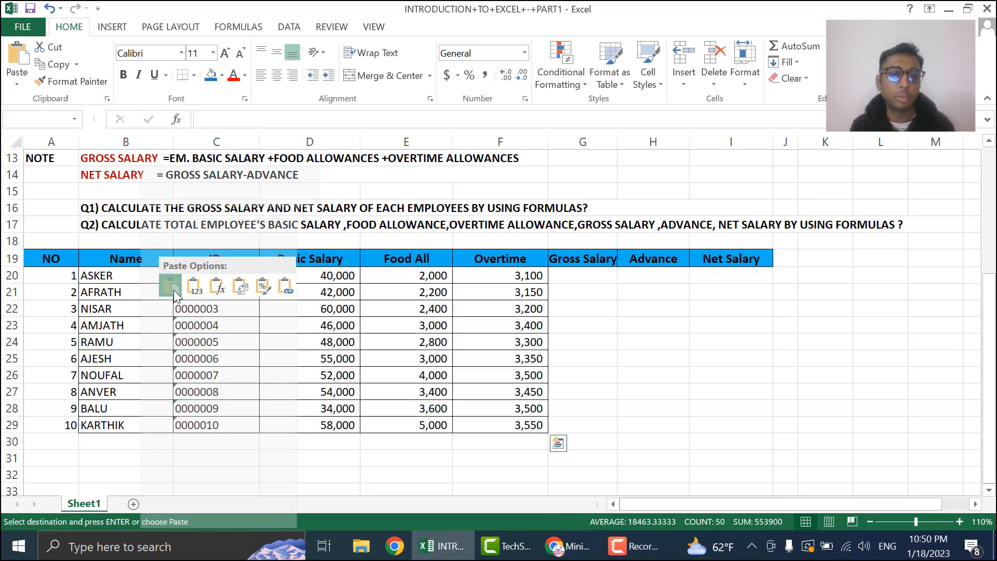
pyautogui.click(648, 424)
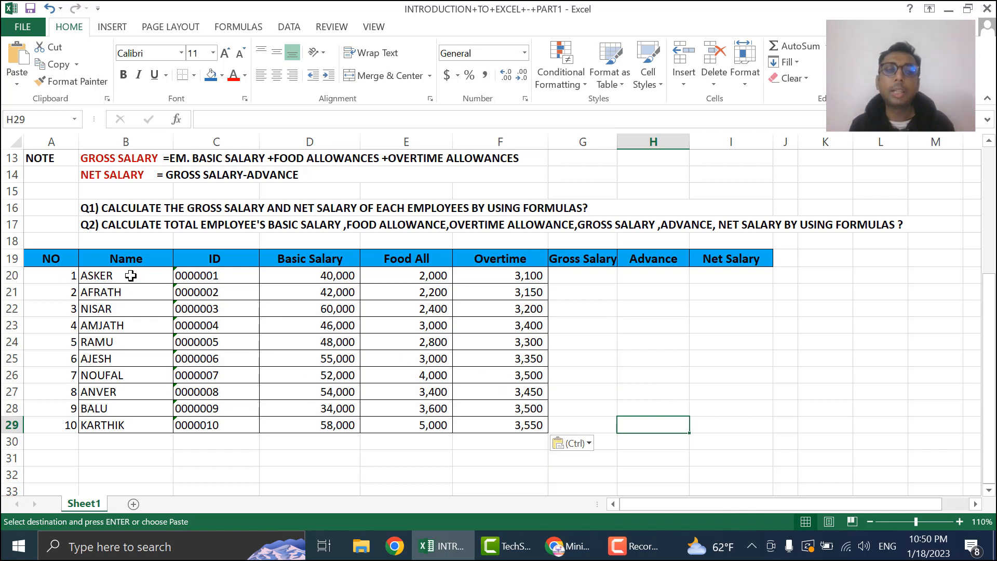
pyautogui.moveTo(130, 276); pyautogui.dragTo(260, 276)
pyautogui.click(415, 284)
pyautogui.click(505, 276)
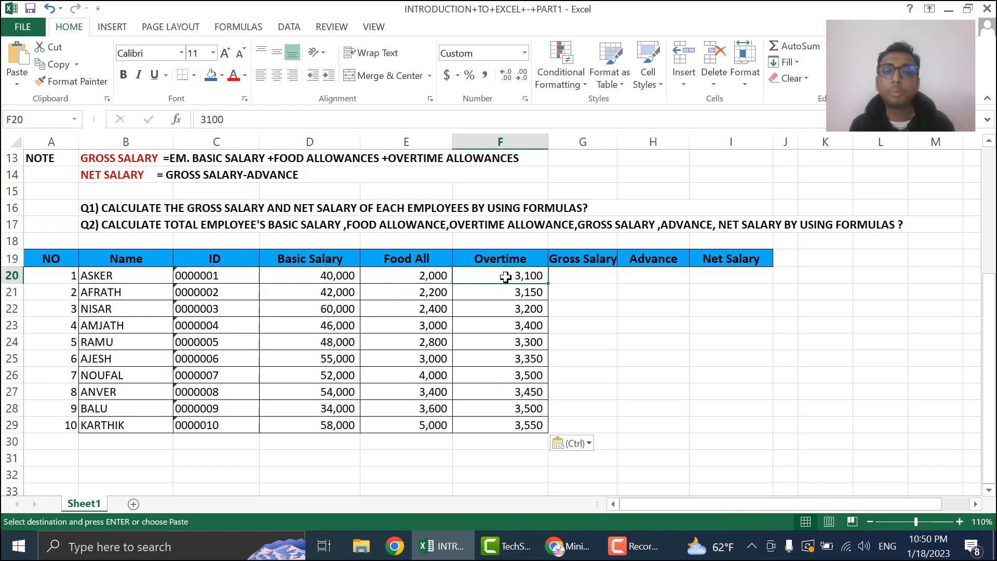
pyautogui.moveTo(496, 346); pyautogui.dragTo(493, 358)
pyautogui.moveTo(491, 425); pyautogui.dragTo(96, 277)
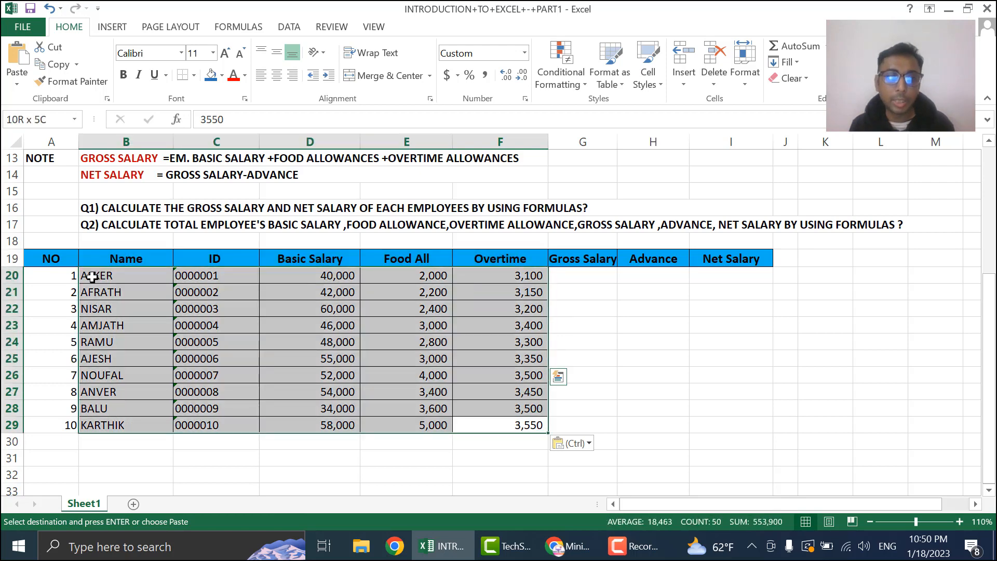
pyautogui.click(134, 300)
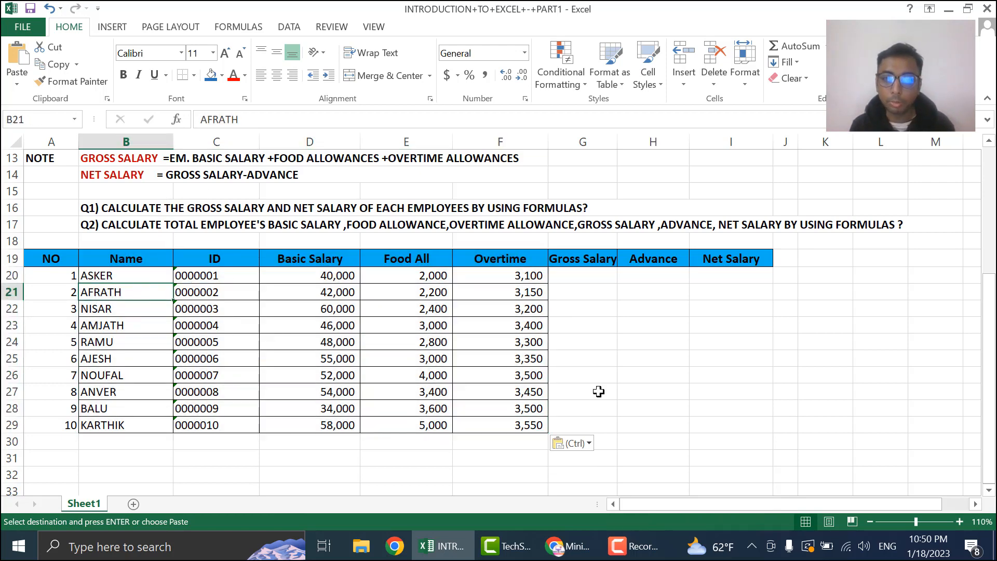
# Apply All Borders to the whole new table in A19:I29
pyautogui.moveTo(590, 276); pyautogui.dragTo(45, 261)
pyautogui.click(808, 489)
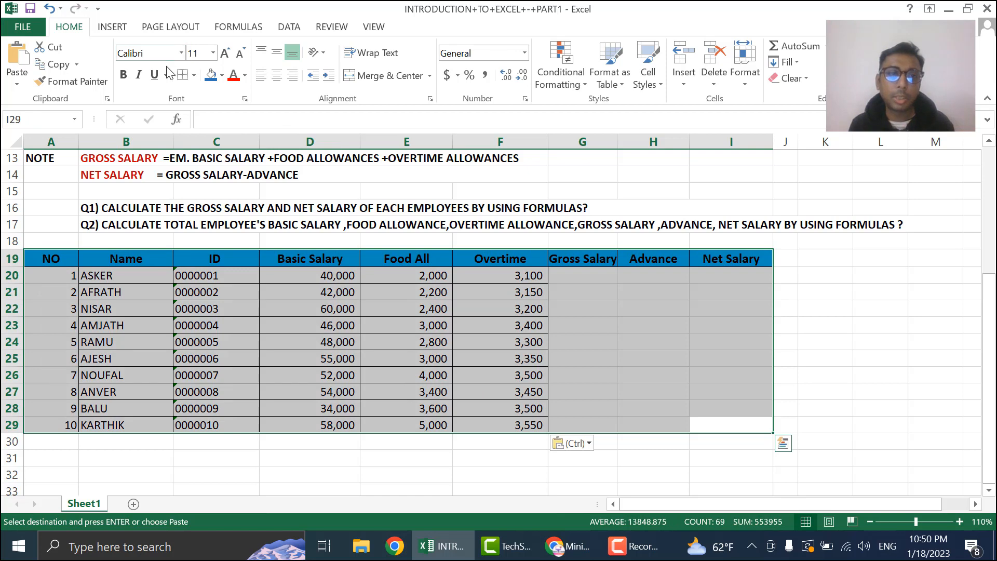
pyautogui.click(194, 75)
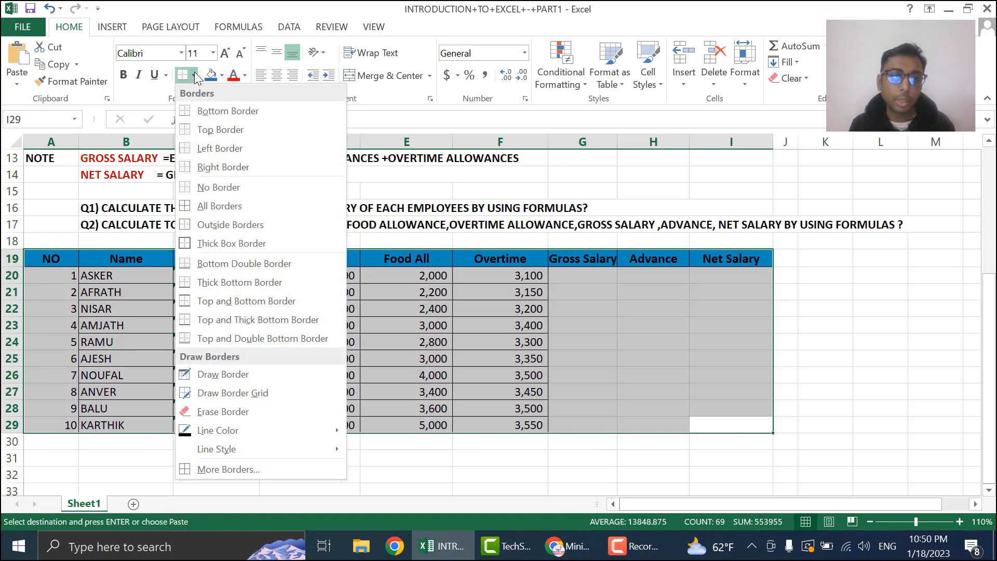
pyautogui.click(260, 211)
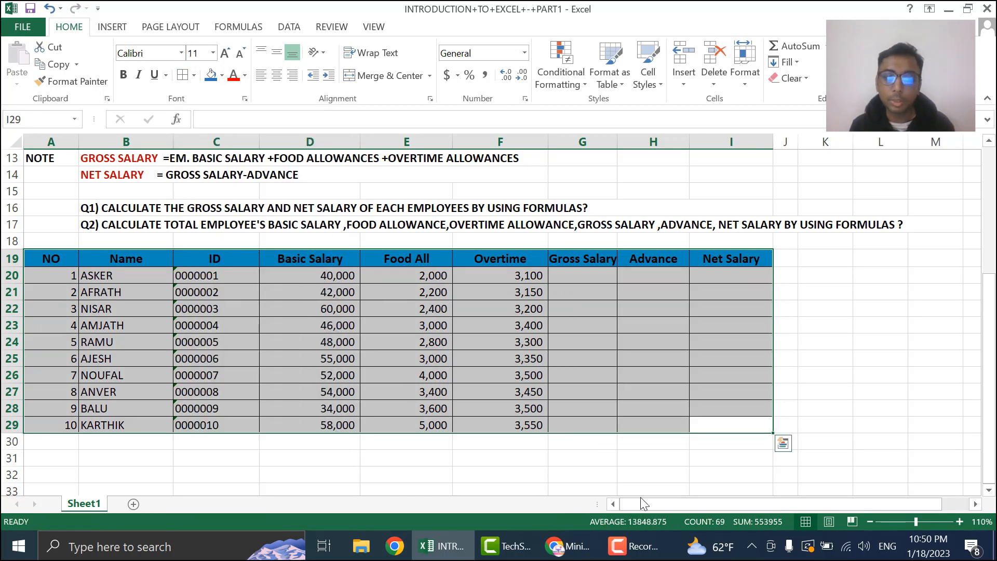
pyautogui.click(682, 470)
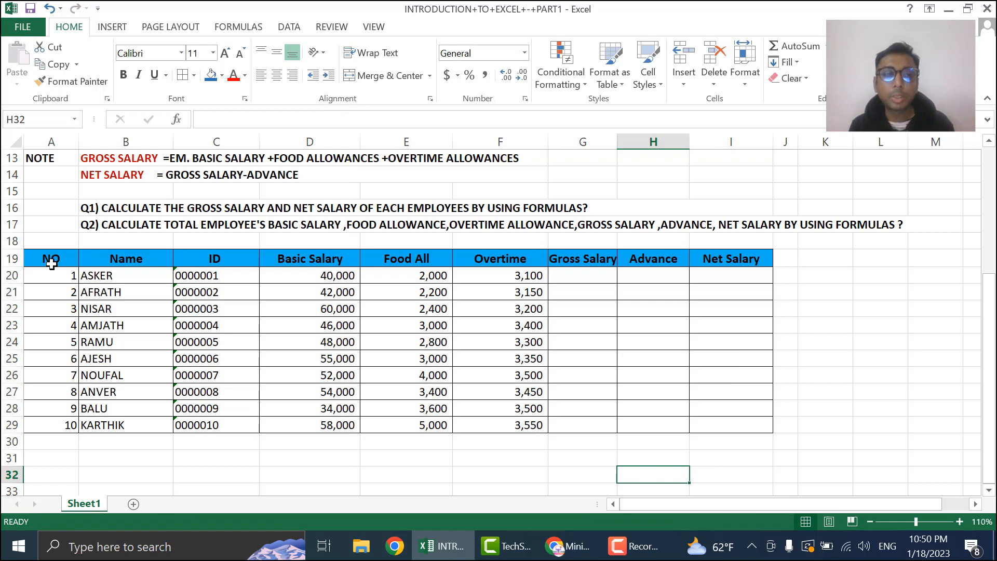
# Center the contents of the new table A19:I29 horizontally
pyautogui.moveTo(52, 264); pyautogui.dragTo(33, 254)
pyautogui.click(653, 454)
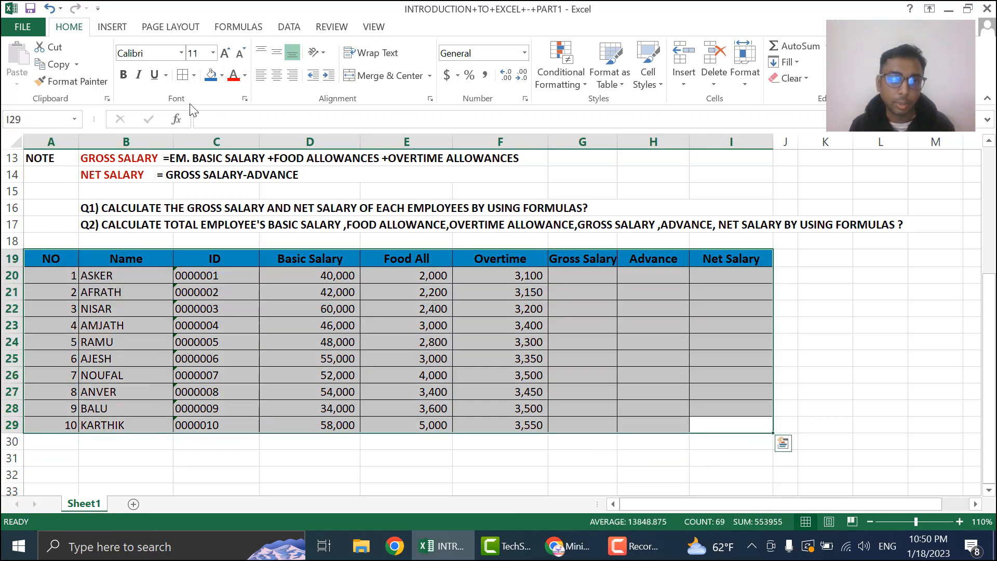
pyautogui.click(277, 73)
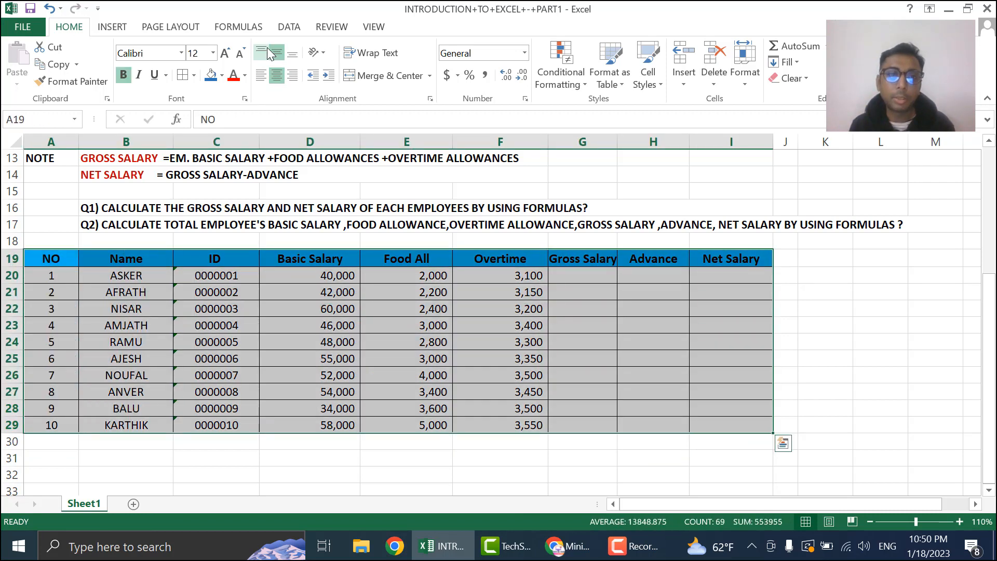
pyautogui.click(612, 375)
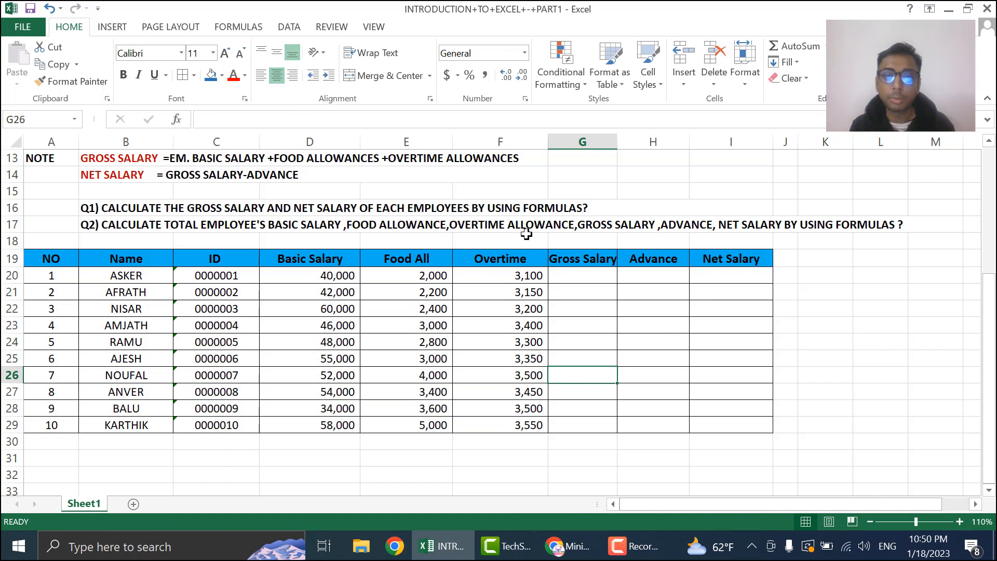
# Middle-align the Overtime heading in F19 and autofit column F to its contents
pyautogui.click(526, 259)
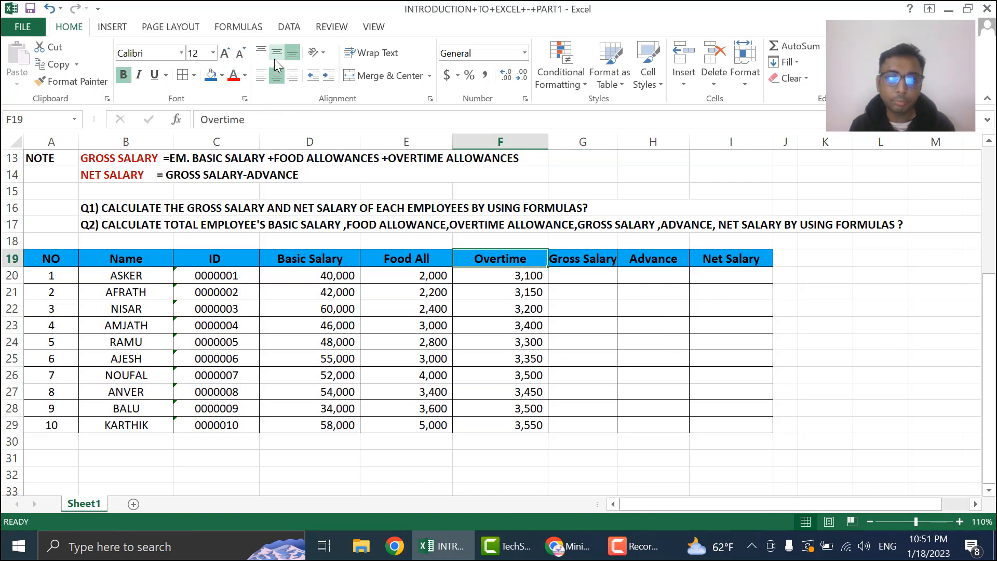
pyautogui.moveTo(496, 260); pyautogui.dragTo(489, 421)
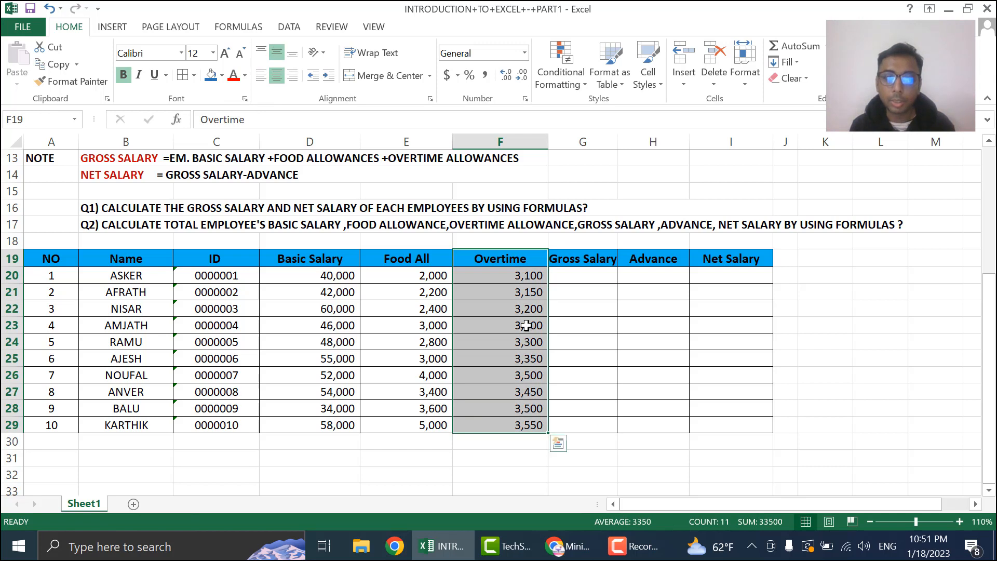
pyautogui.doubleClick(549, 141)
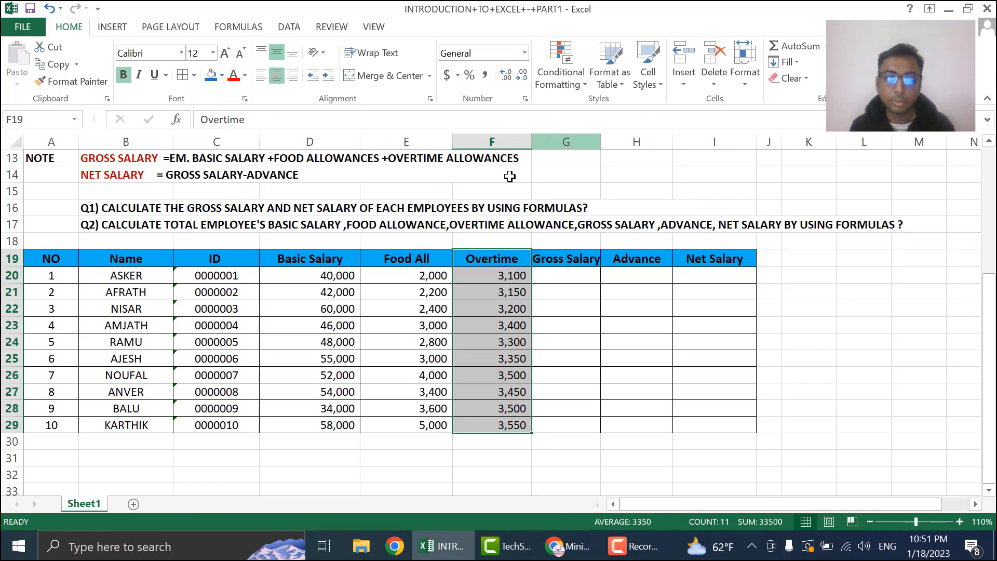
# Try to center the Overtime values in F19:F29 and middle-align the first Food All value in E20
pyautogui.click(276, 76)
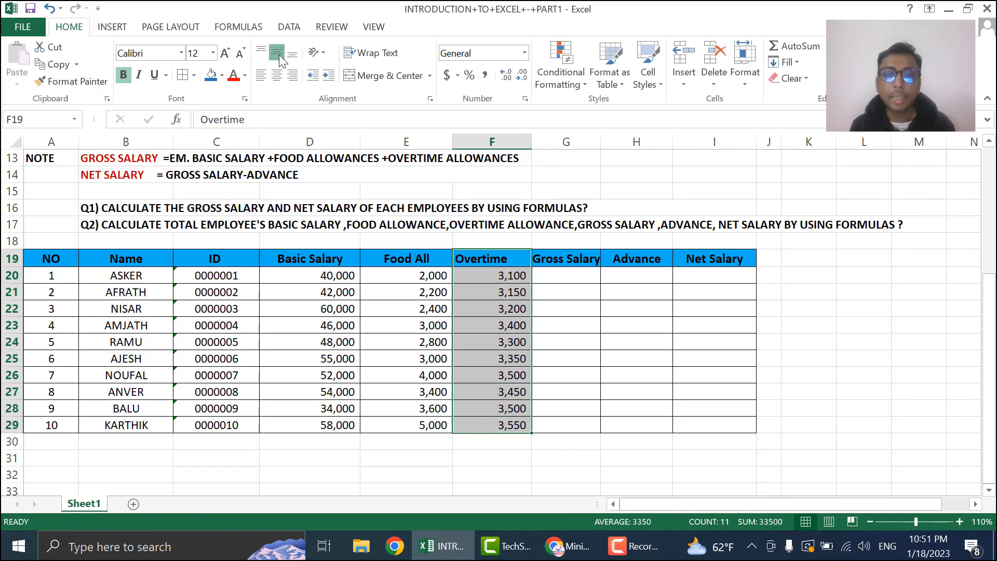
pyautogui.click(277, 76)
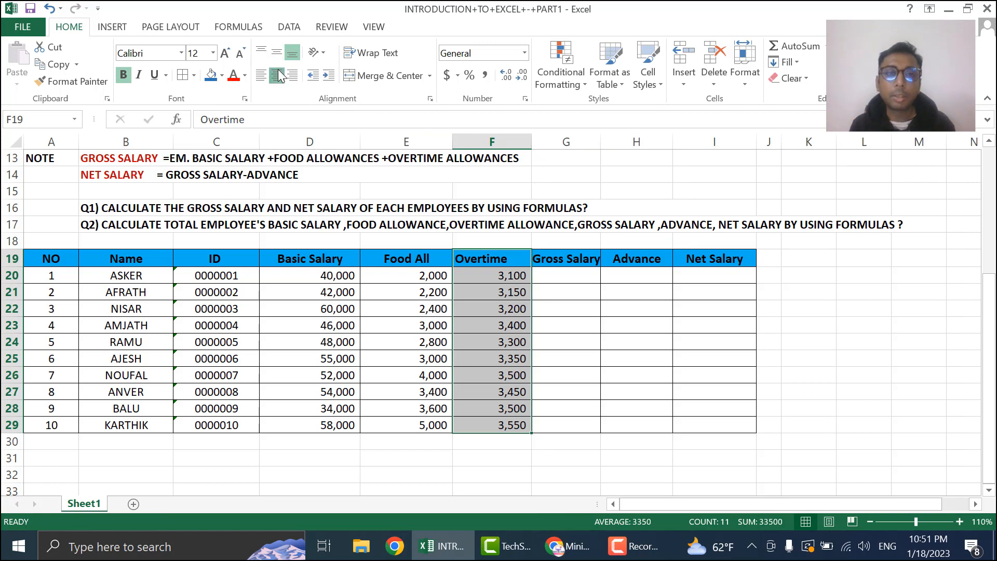
pyautogui.click(550, 309)
pyautogui.click(509, 276)
pyautogui.click(434, 274)
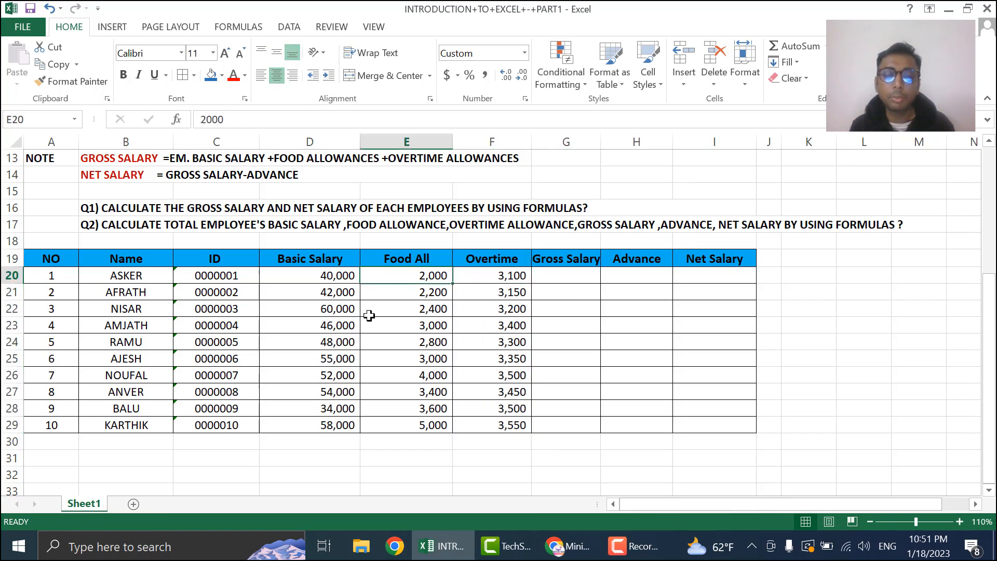
pyautogui.click(282, 54)
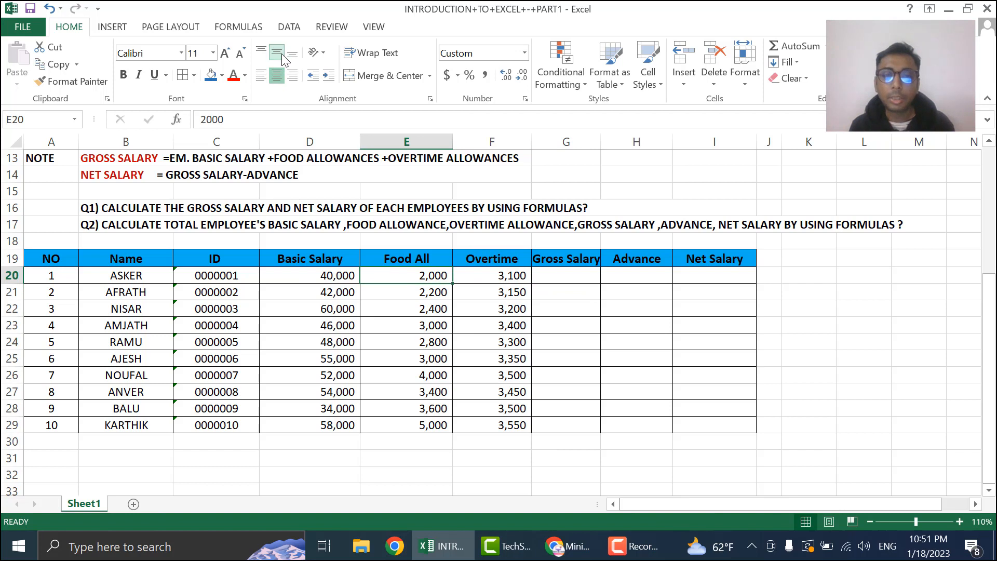
# Clear the formats of the Basic Salary, Food All and Overtime values in D20:F29 and center them horizontally
pyautogui.moveTo(319, 274); pyautogui.dragTo(511, 425)
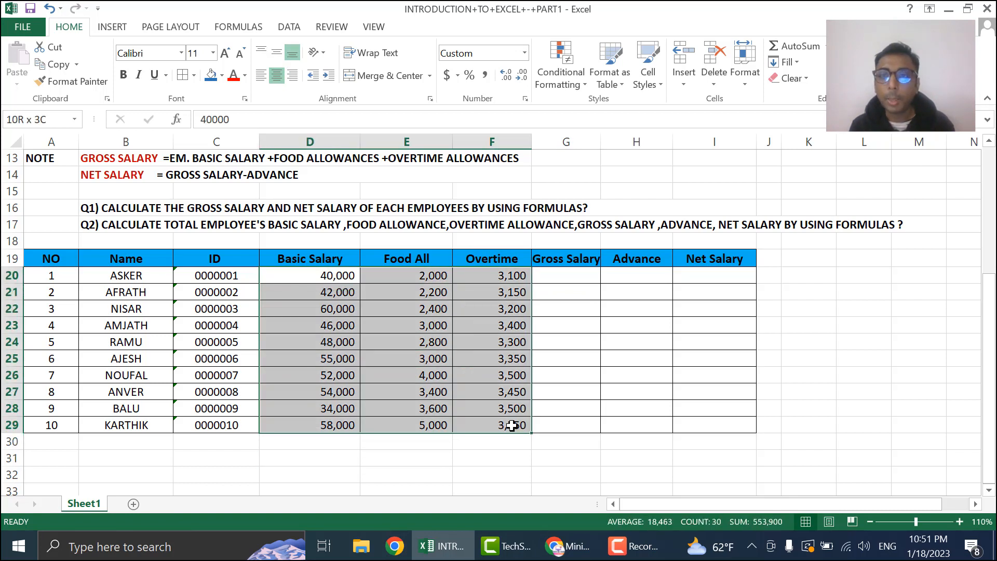
pyautogui.click(808, 77)
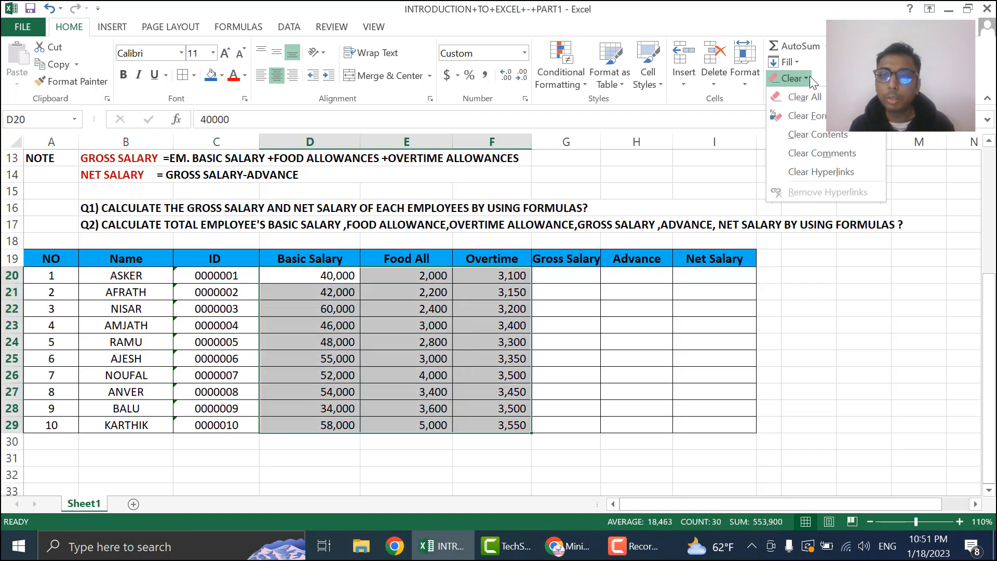
pyautogui.click(818, 116)
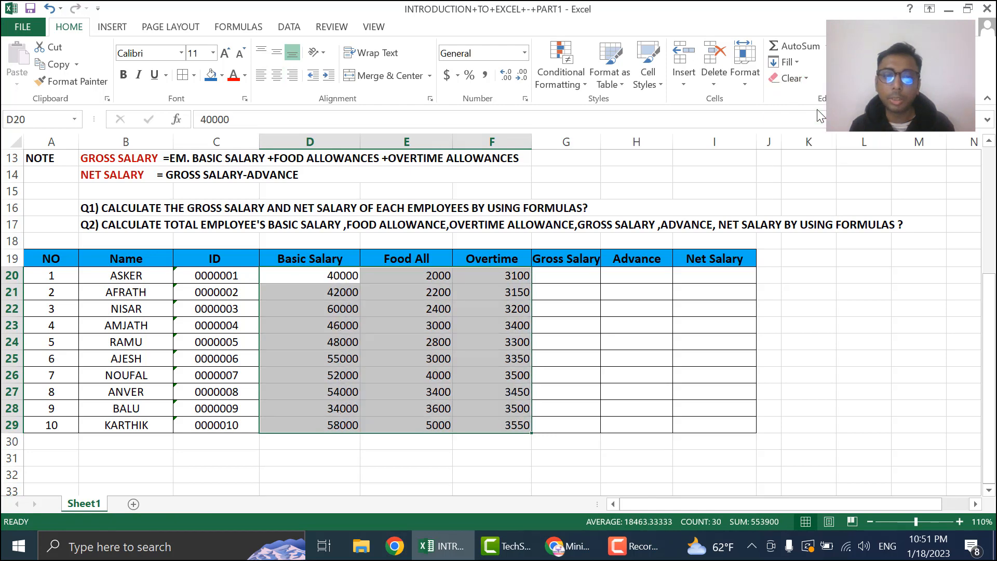
pyautogui.click(276, 75)
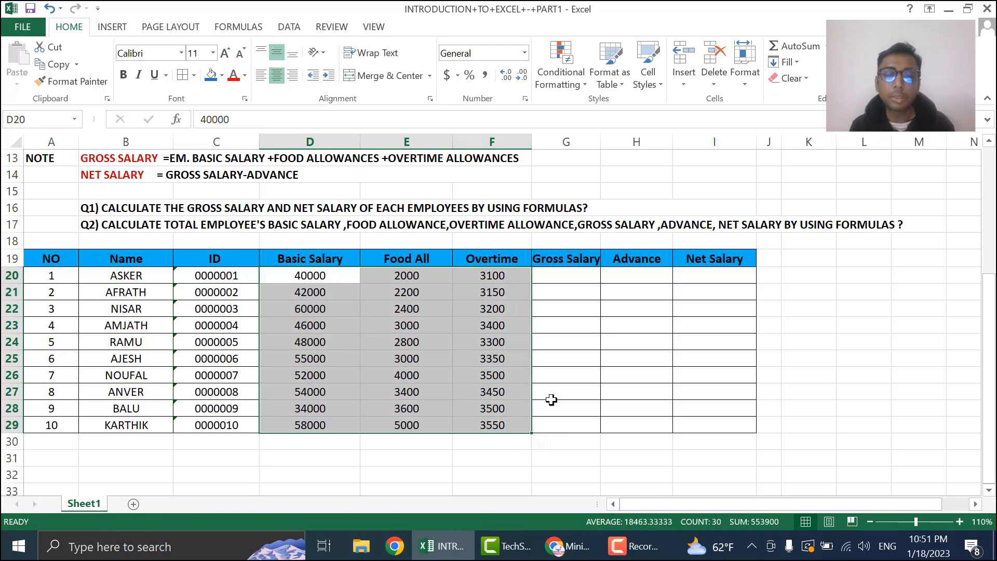
pyautogui.click(605, 408)
# Middle-align the employee data in A20:F29, keeping it centered horizontally
pyautogui.moveTo(511, 426); pyautogui.dragTo(17, 272)
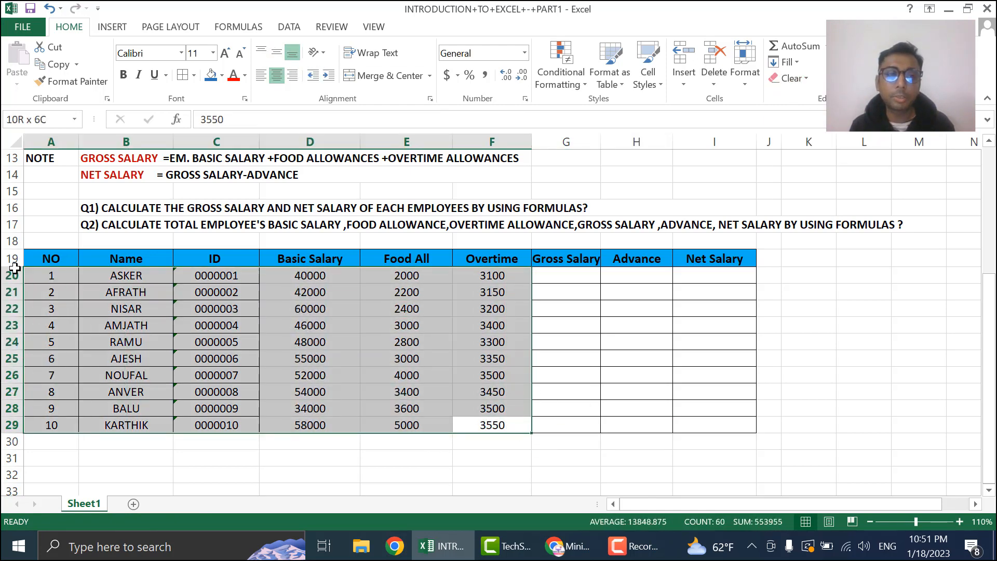
pyautogui.press('Return')
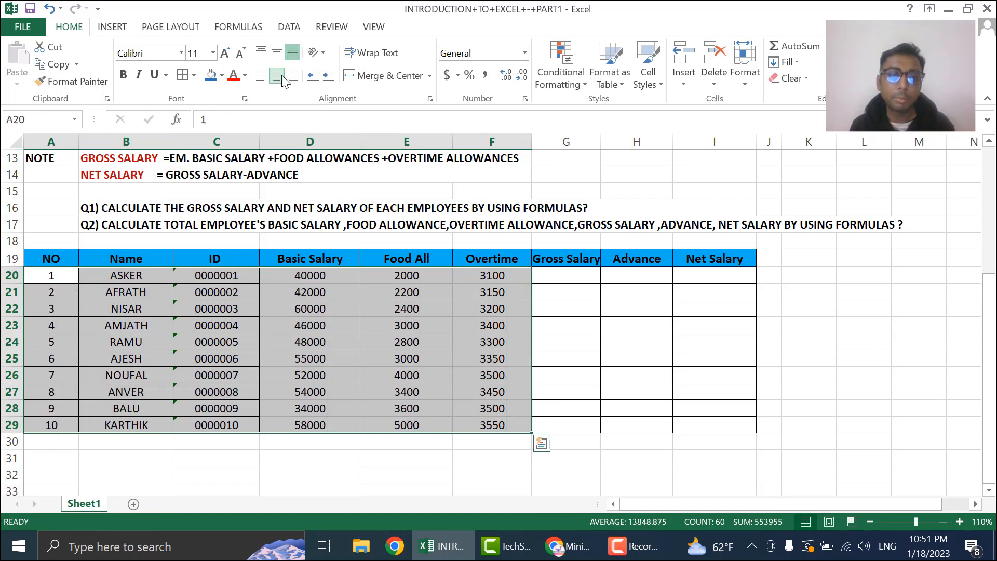
pyautogui.click(809, 77)
pyautogui.click(714, 400)
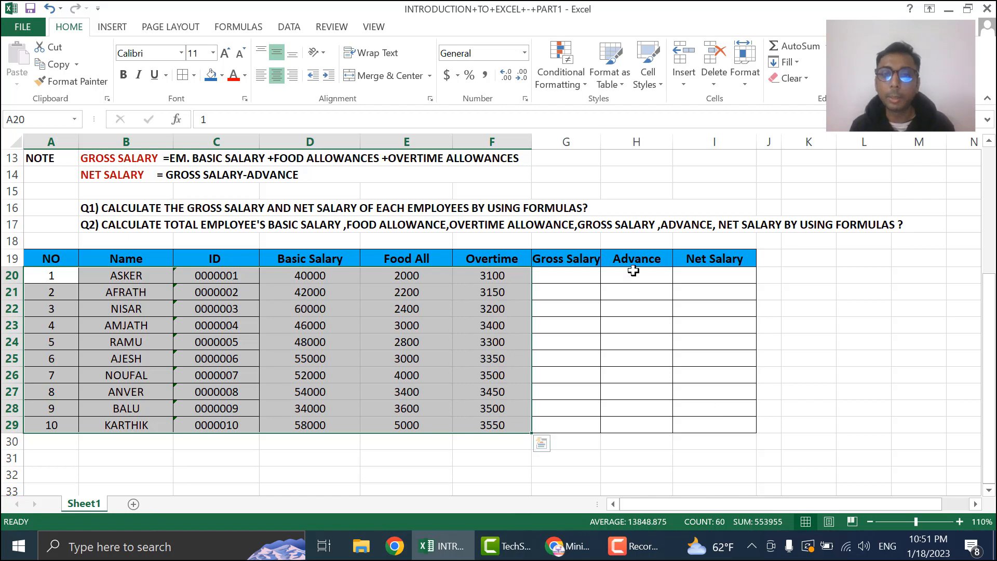
# Widen column G slightly to fit the Gross Salary heading and apply All Borders to A20:I29
pyautogui.moveTo(604, 143); pyautogui.dragTo(610, 144)
pyautogui.click(540, 425)
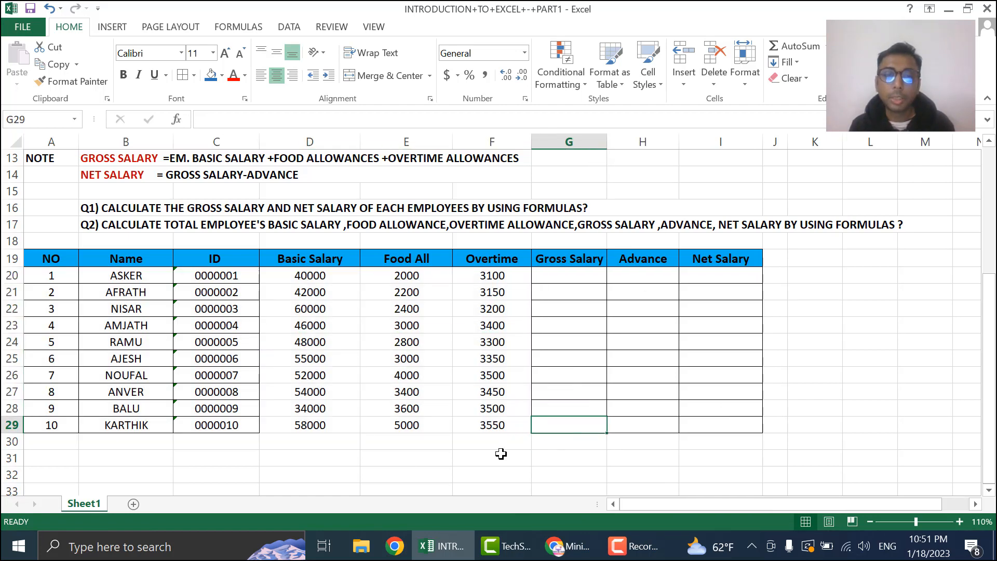
pyautogui.click(316, 273)
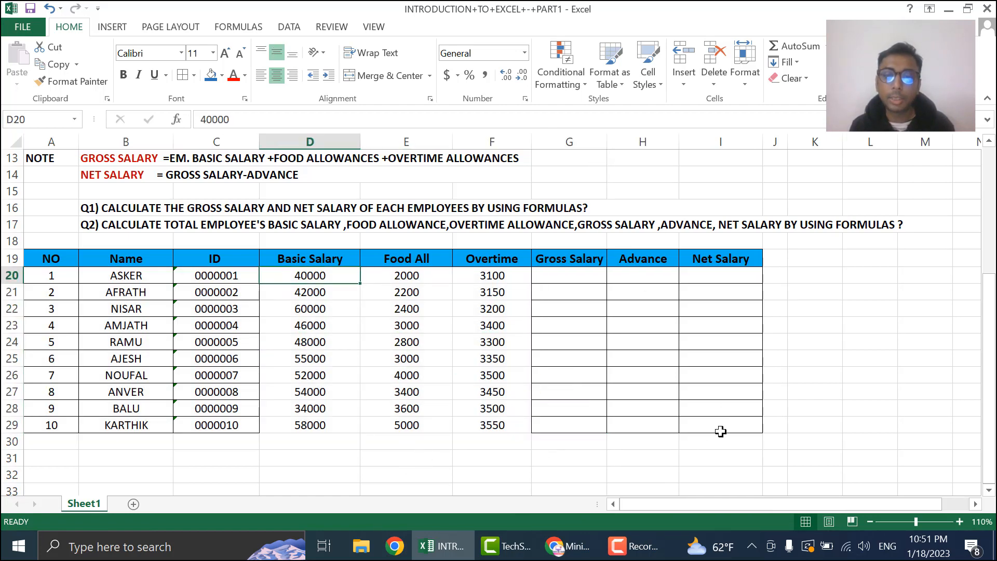
pyautogui.moveTo(721, 431); pyautogui.dragTo(65, 276)
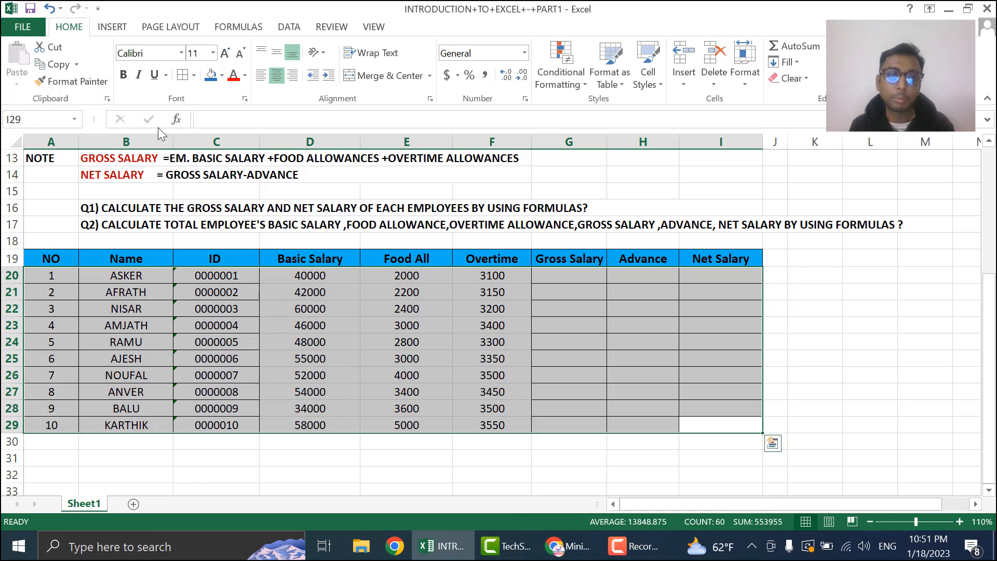
pyautogui.click(183, 76)
pyautogui.click(592, 423)
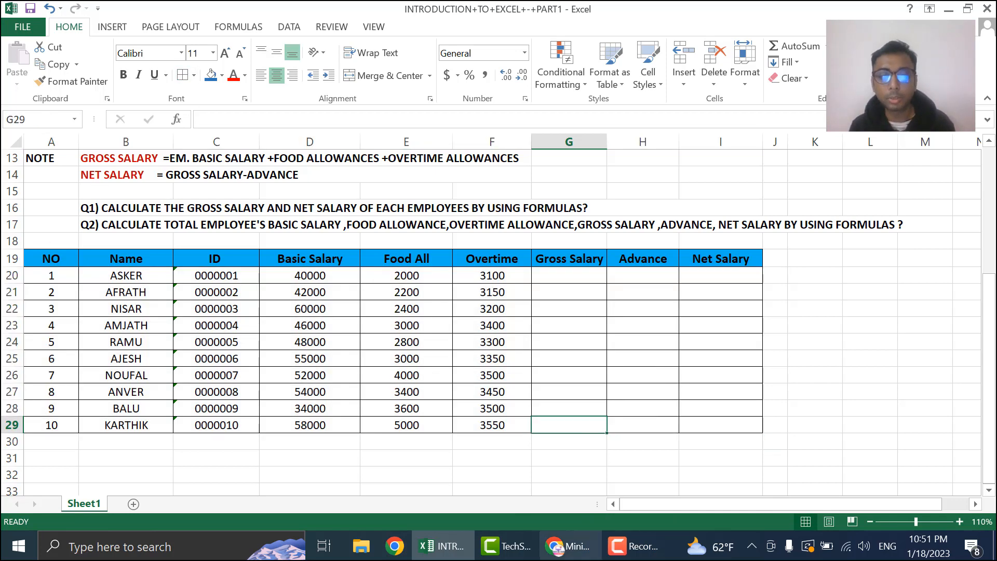
# Compare the new table with the sample table in A1:I12 and examine the sample's TOTAL row
pyautogui.click(457, 425)
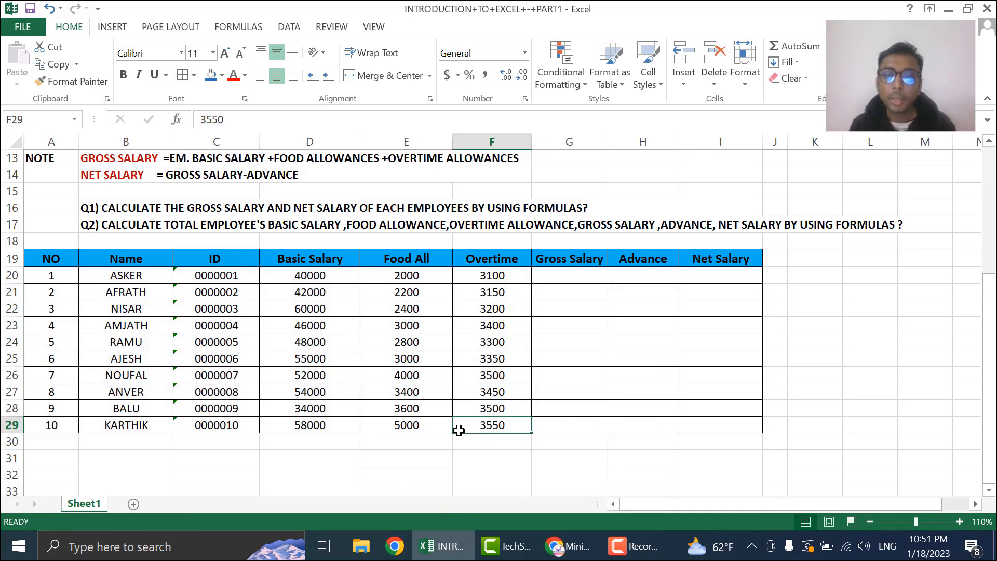
pyautogui.scroll(3, 512, 452)
pyautogui.scroll(1, 512, 451)
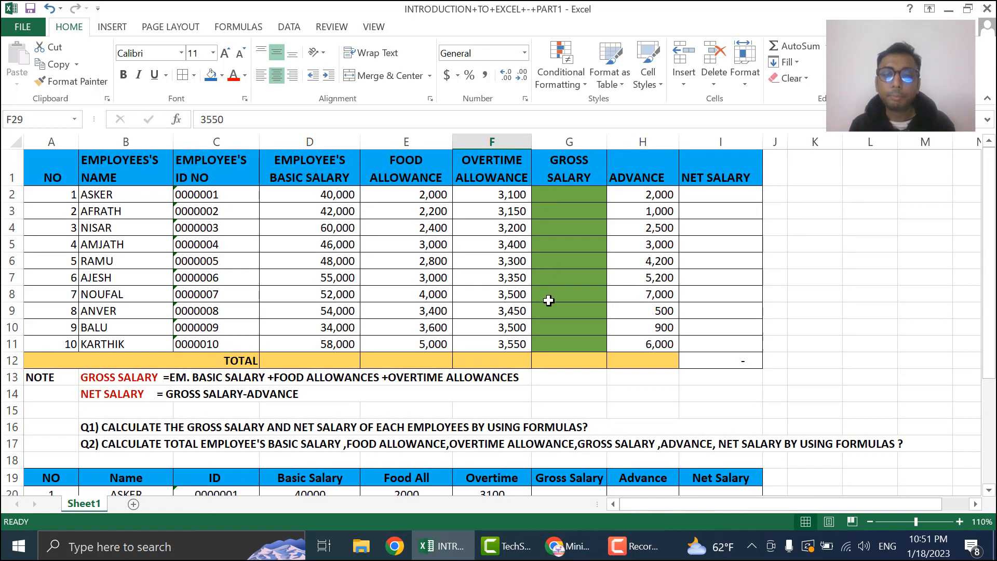
pyautogui.scroll(-3, 549, 303)
pyautogui.scroll(-1, 543, 295)
pyautogui.scroll(3, 535, 291)
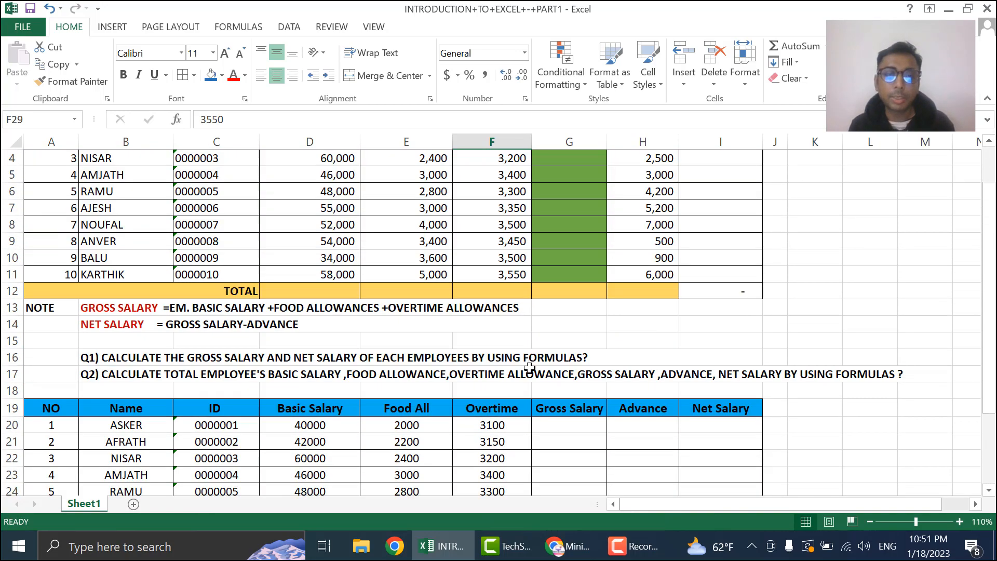
pyautogui.scroll(-2, 529, 370)
pyautogui.scroll(3, 530, 370)
pyautogui.moveTo(65, 171); pyautogui.dragTo(748, 364)
pyautogui.scroll(-3, 742, 415)
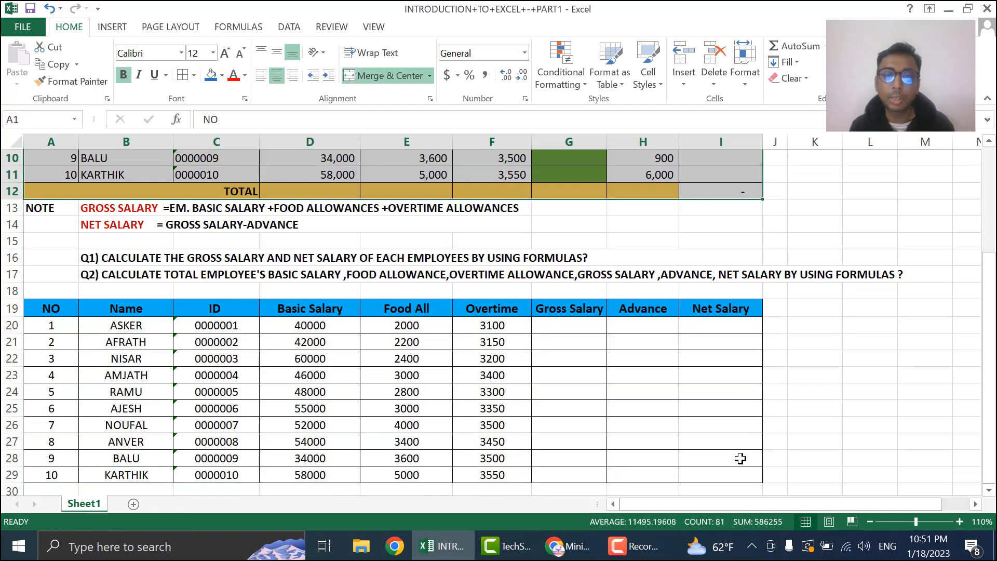
pyautogui.scroll(1, 656, 439)
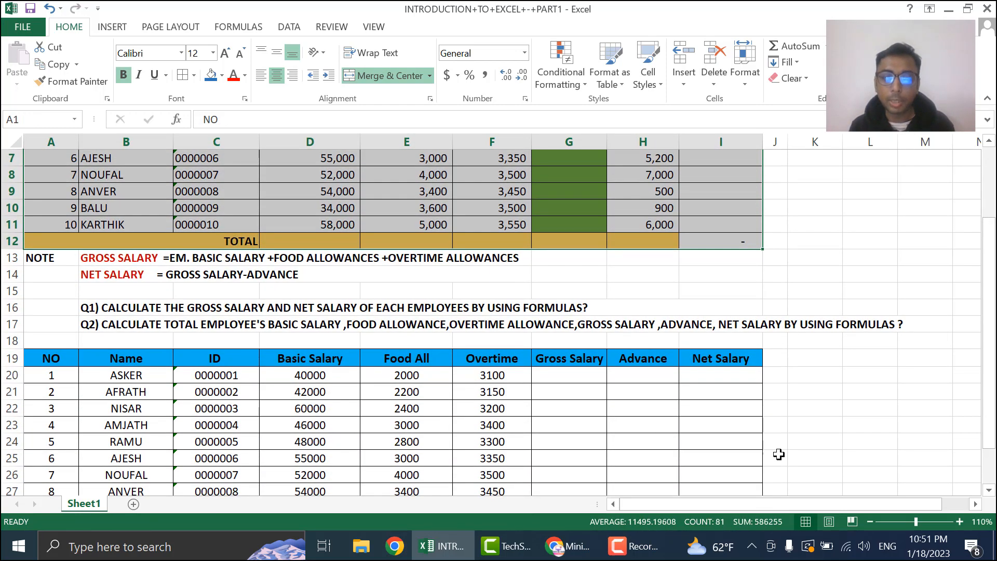
pyautogui.click(100, 241)
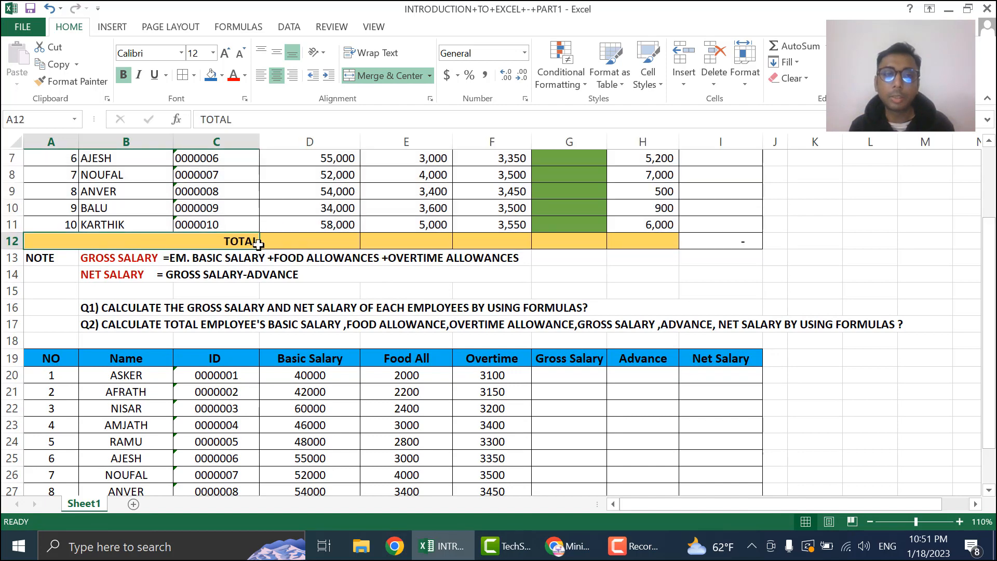
# Merge and center A30:C30 below the new table and enter TOTAL in the merged cell
pyautogui.scroll(-2, 414, 282)
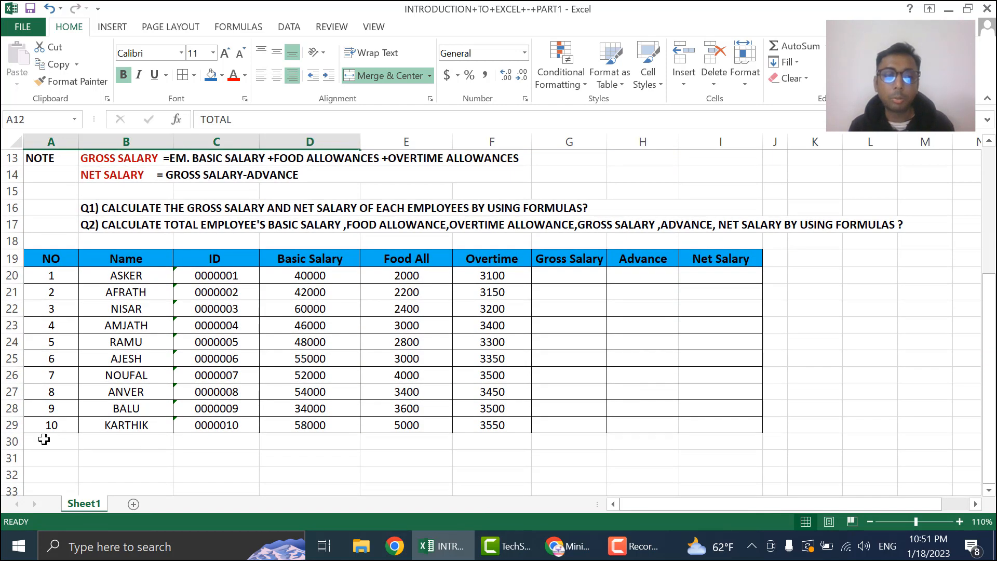
pyautogui.moveTo(43, 439); pyautogui.dragTo(221, 443)
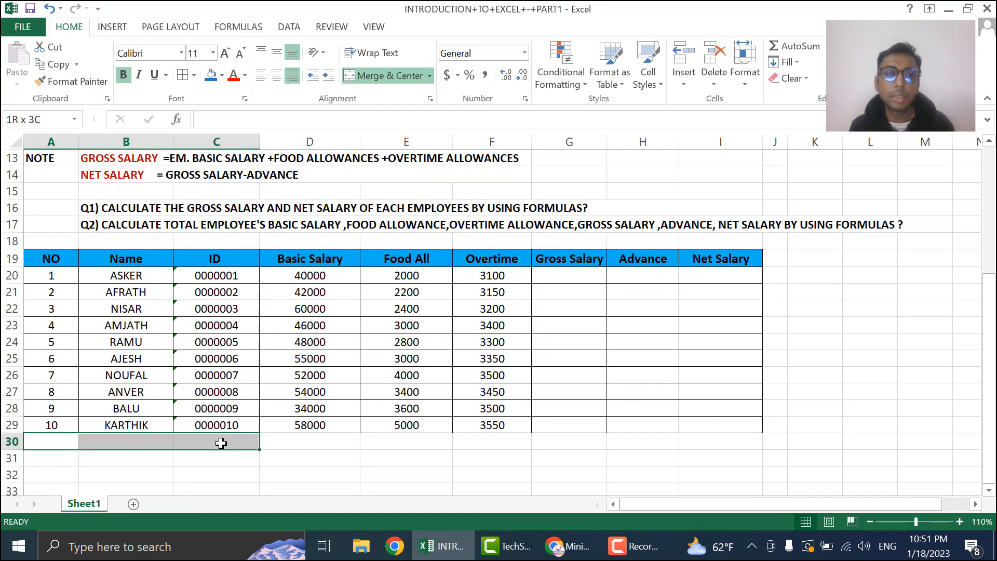
pyautogui.click(407, 75)
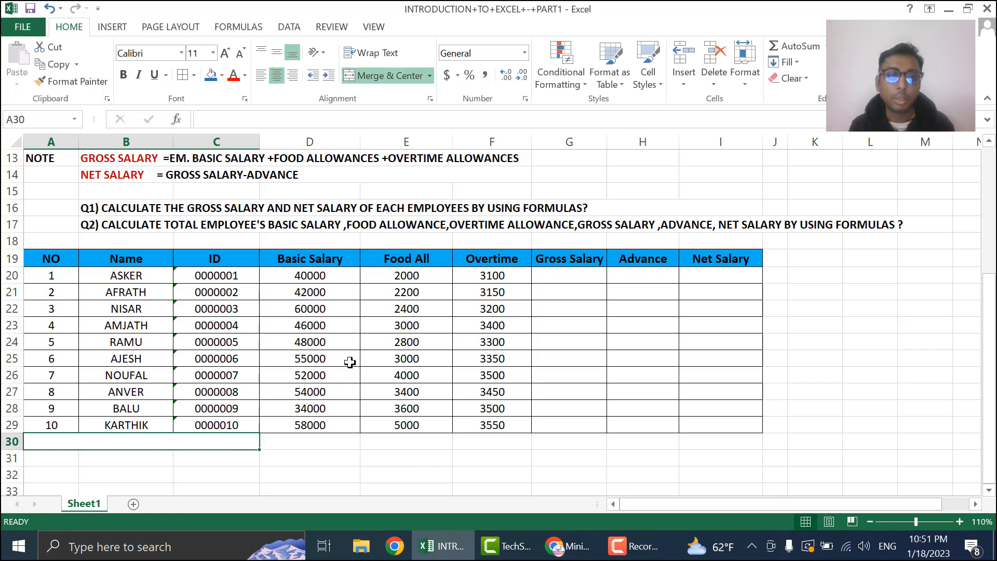
pyautogui.scroll(2, 351, 362)
pyautogui.scroll(-2, 212, 416)
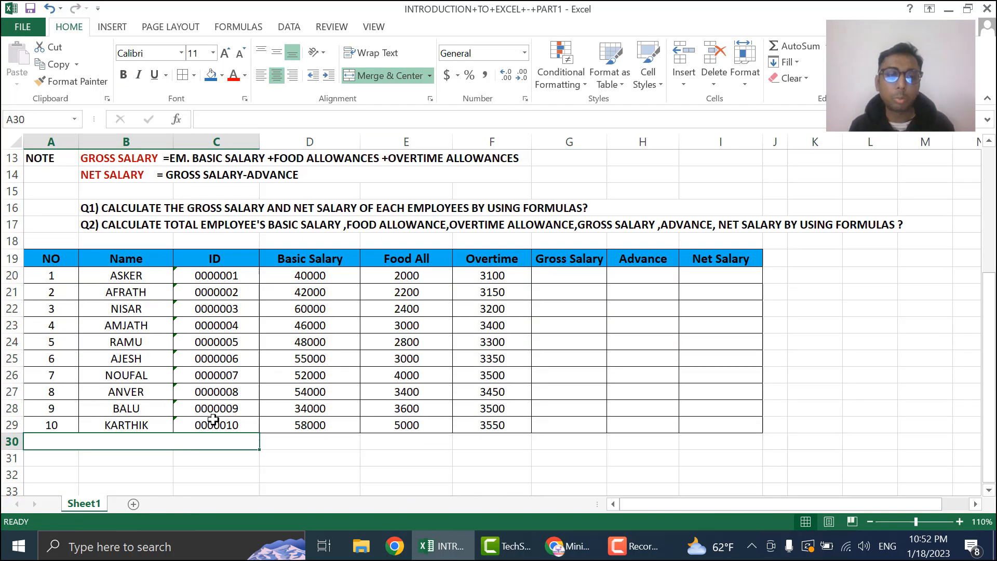
pyautogui.doubleClick(221, 444)
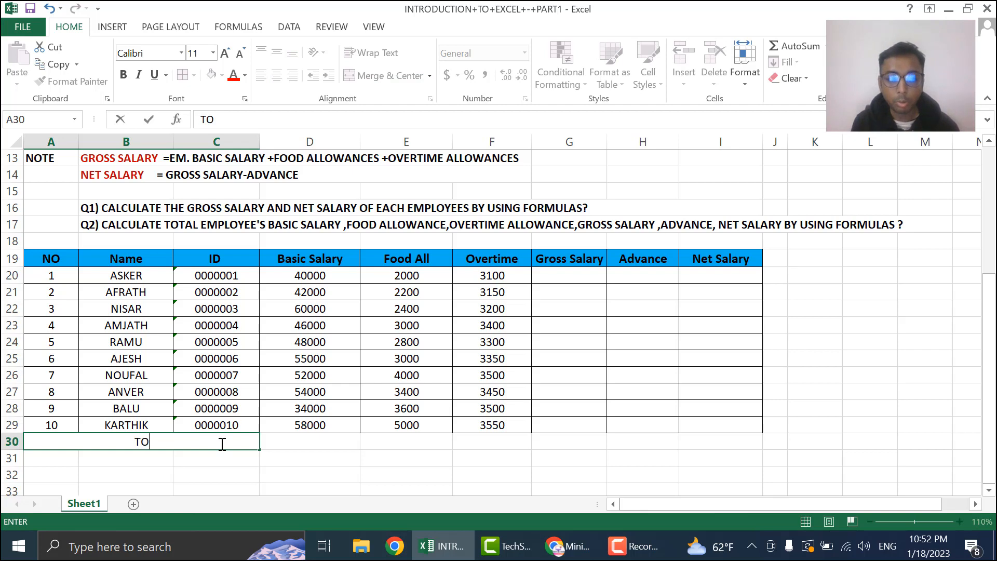
pyautogui.write('TOTAL')
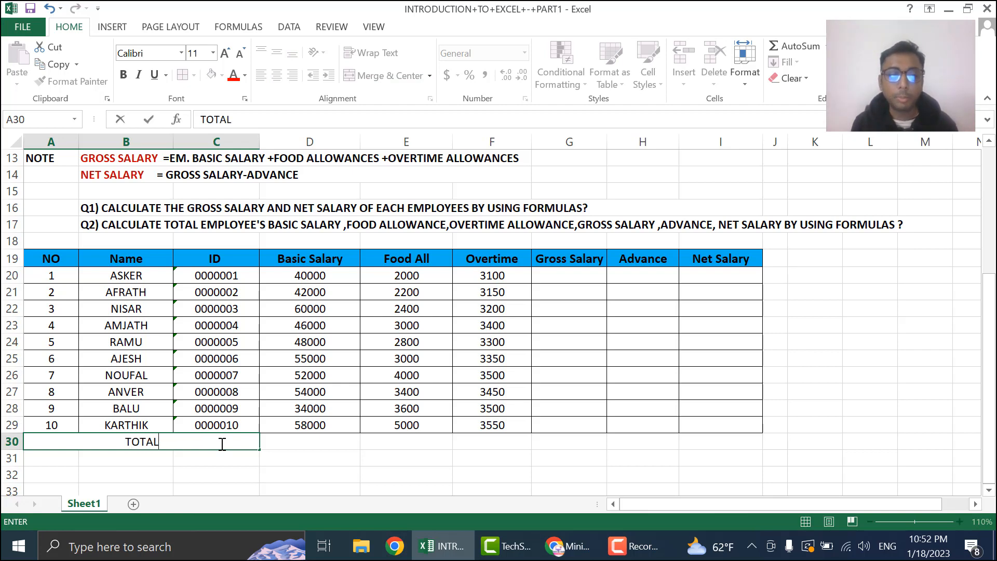
pyautogui.click(329, 463)
# Right-align the TOTAL label in A30 to match the sample table's TOTAL row
pyautogui.click(233, 441)
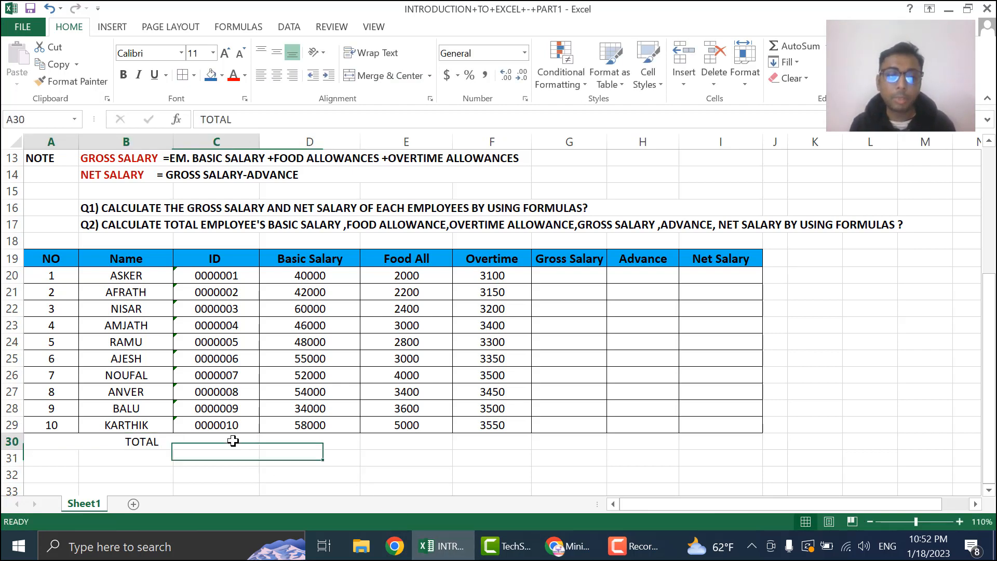
pyautogui.scroll(2, 278, 461)
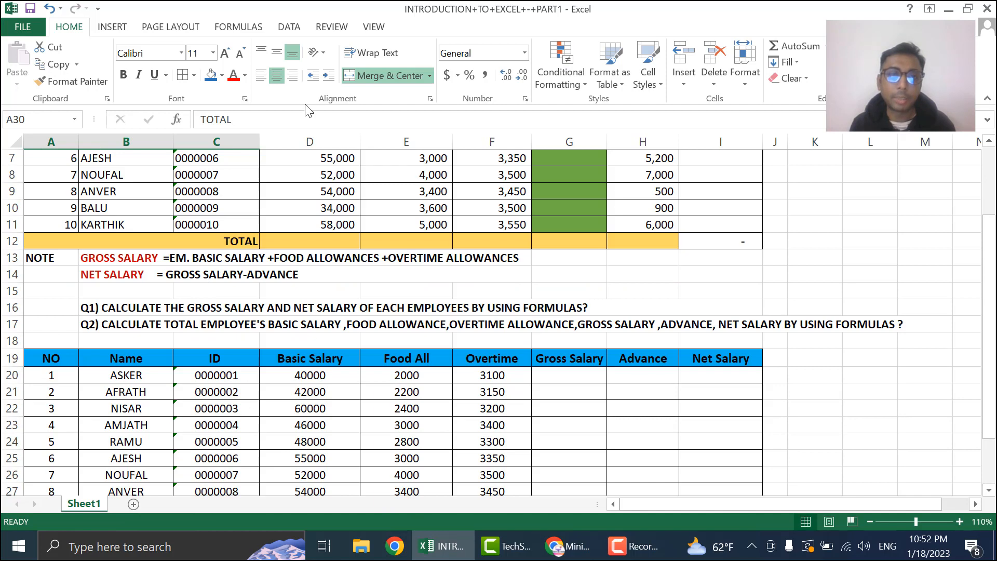
pyautogui.click(292, 76)
pyautogui.scroll(-4, 258, 350)
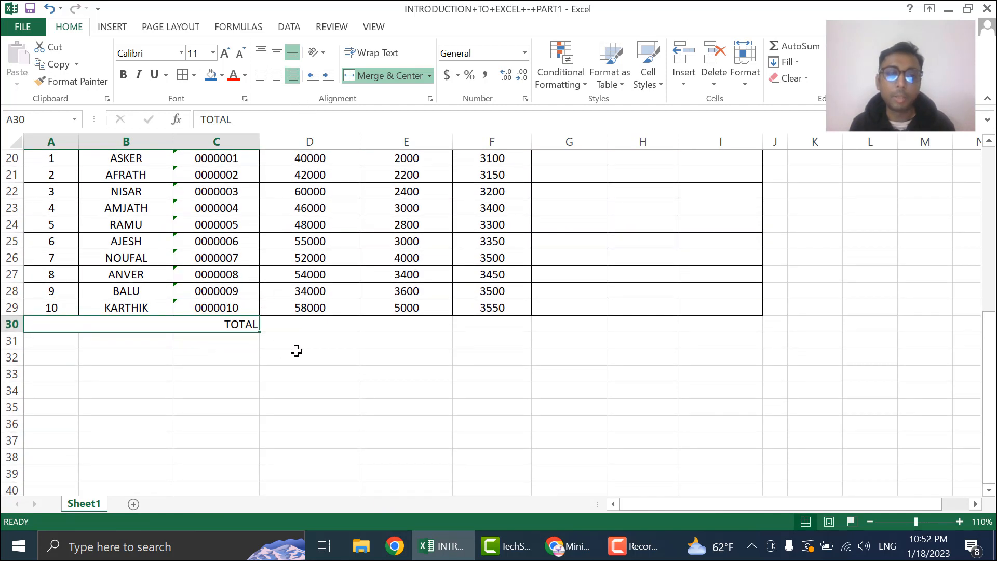
# Apply All Borders to the new table's TOTAL row in A30:I30
pyautogui.click(316, 351)
pyautogui.moveTo(306, 324); pyautogui.dragTo(703, 321)
pyautogui.scroll(2, 694, 445)
pyautogui.scroll(2, 695, 445)
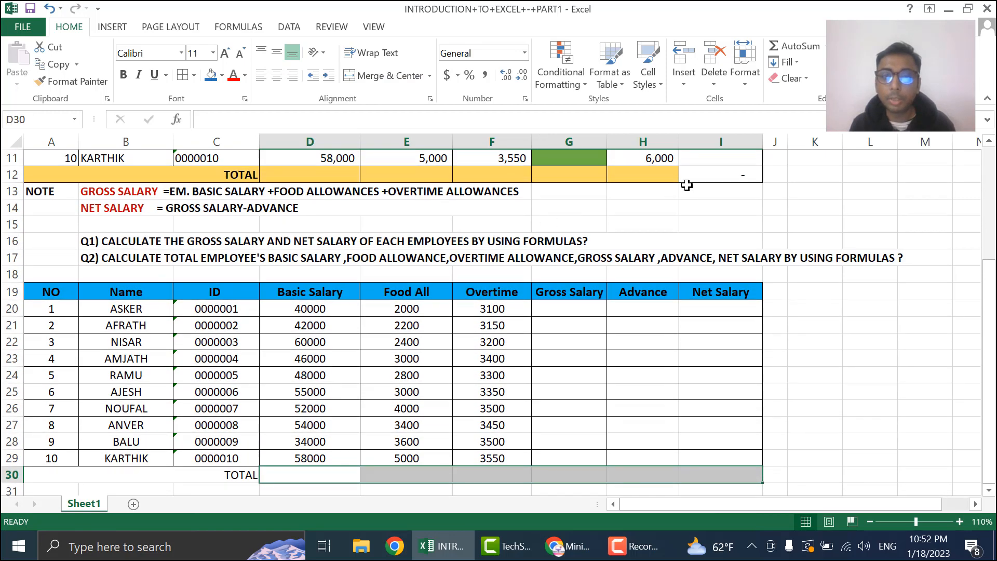
pyautogui.scroll(-1, 591, 441)
pyautogui.scroll(-2, 592, 440)
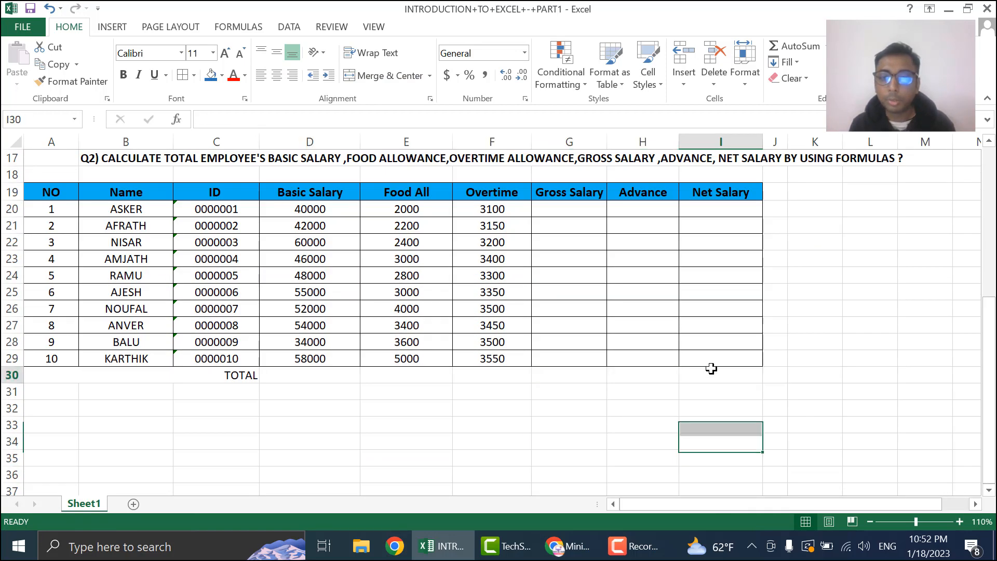
pyautogui.moveTo(711, 373); pyautogui.dragTo(71, 378)
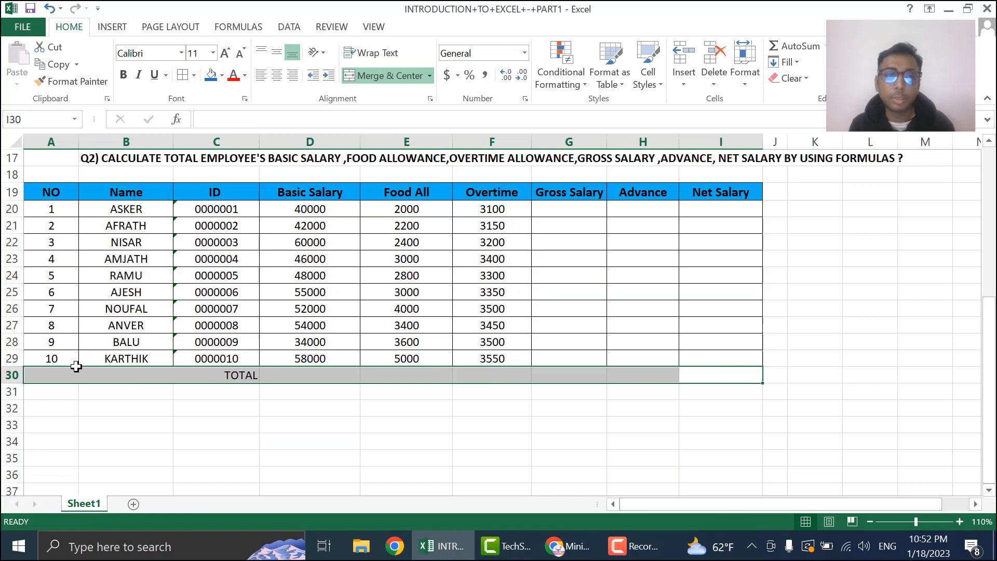
pyautogui.click(180, 79)
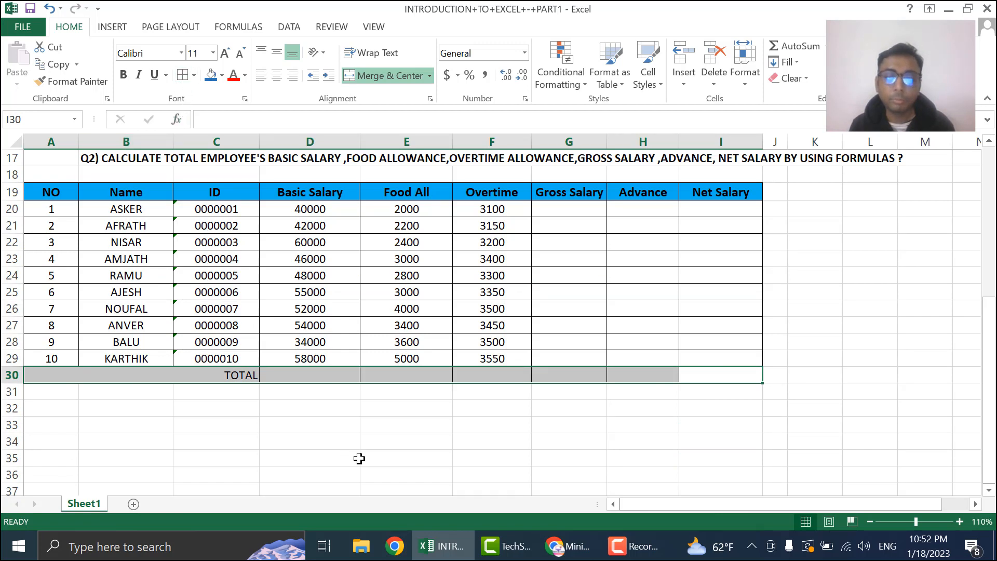
pyautogui.click(535, 422)
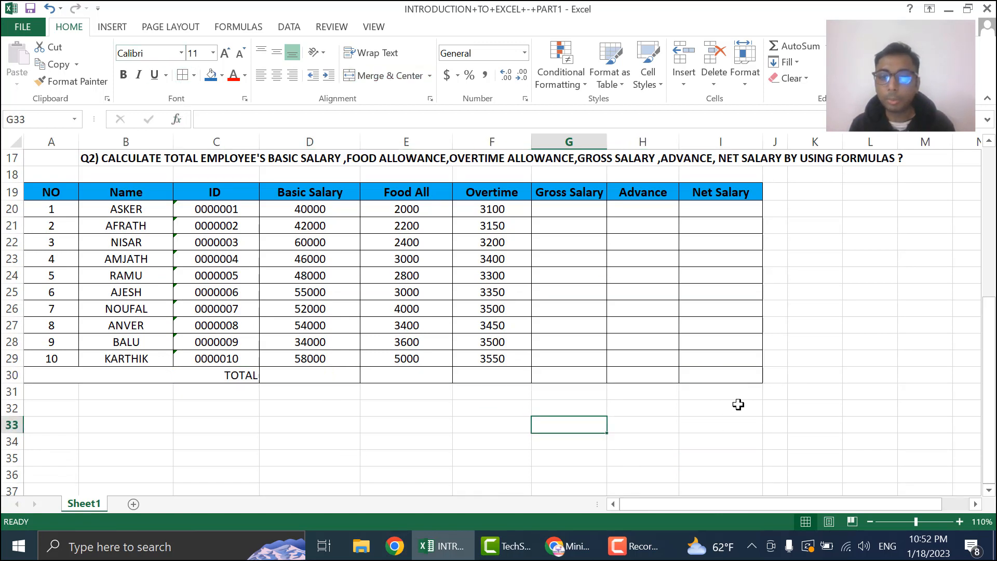
# Compare the new table's headers in row 19, especially the food allowance header, with the sample table's headers in row 1
pyautogui.scroll(5, 333, 430)
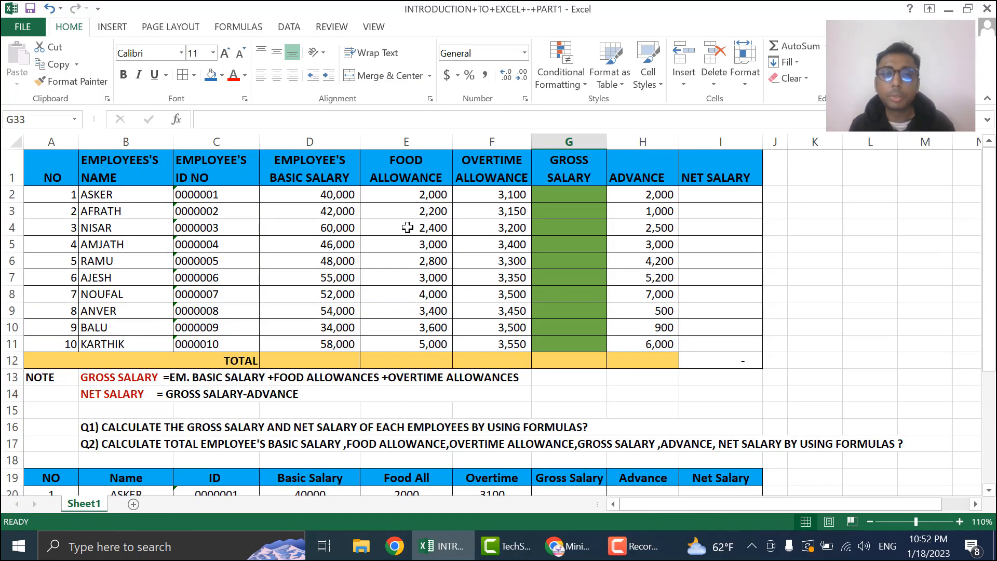
pyautogui.scroll(-3, 371, 355)
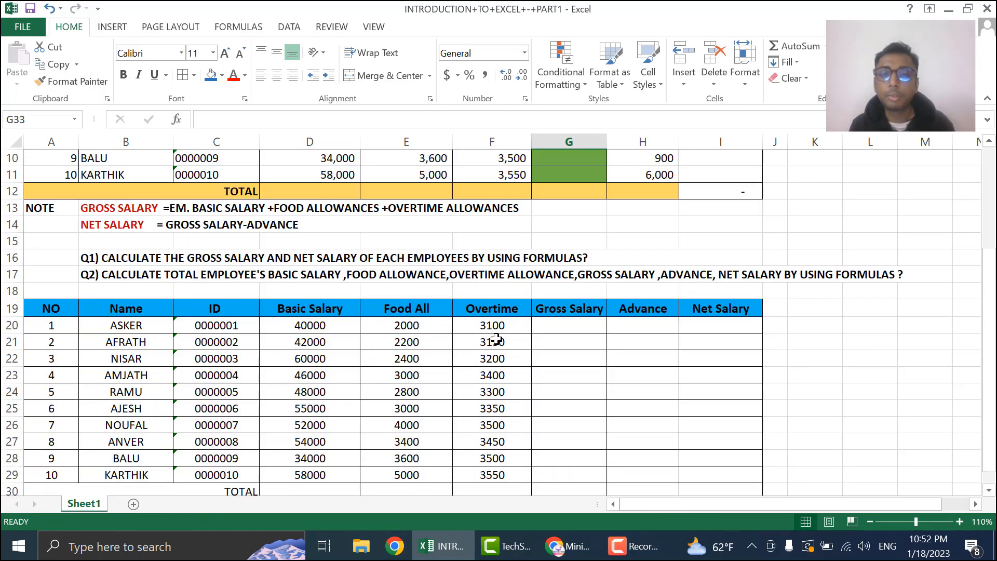
pyautogui.doubleClick(423, 309)
pyautogui.scroll(1, 460, 285)
pyautogui.scroll(3, 460, 280)
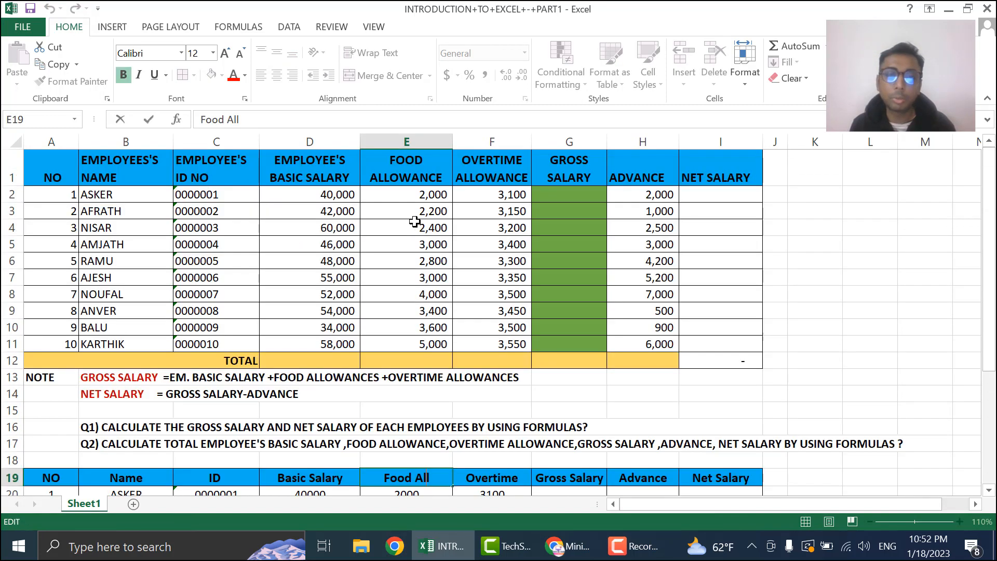
pyautogui.scroll(-1, 439, 441)
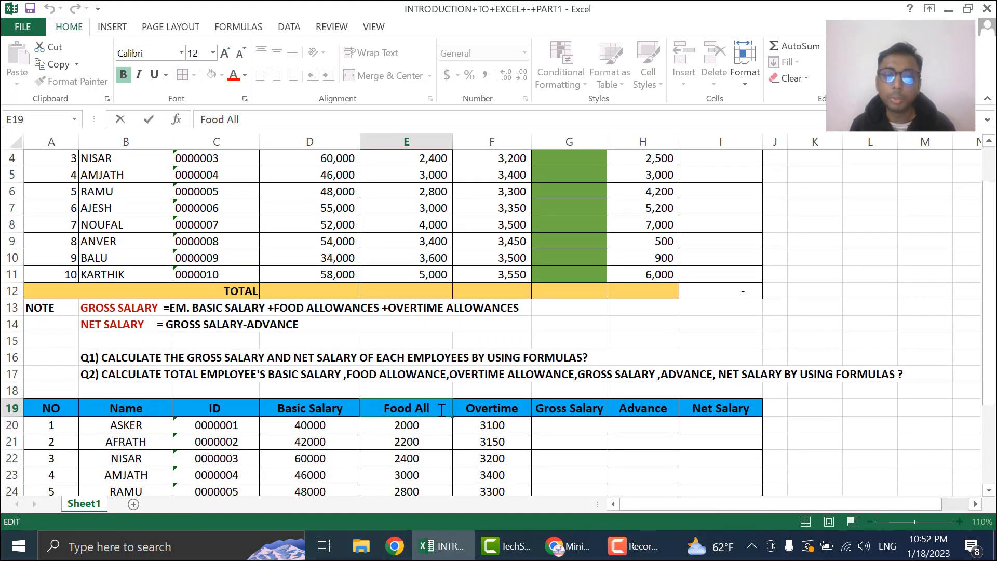
pyautogui.doubleClick(442, 410)
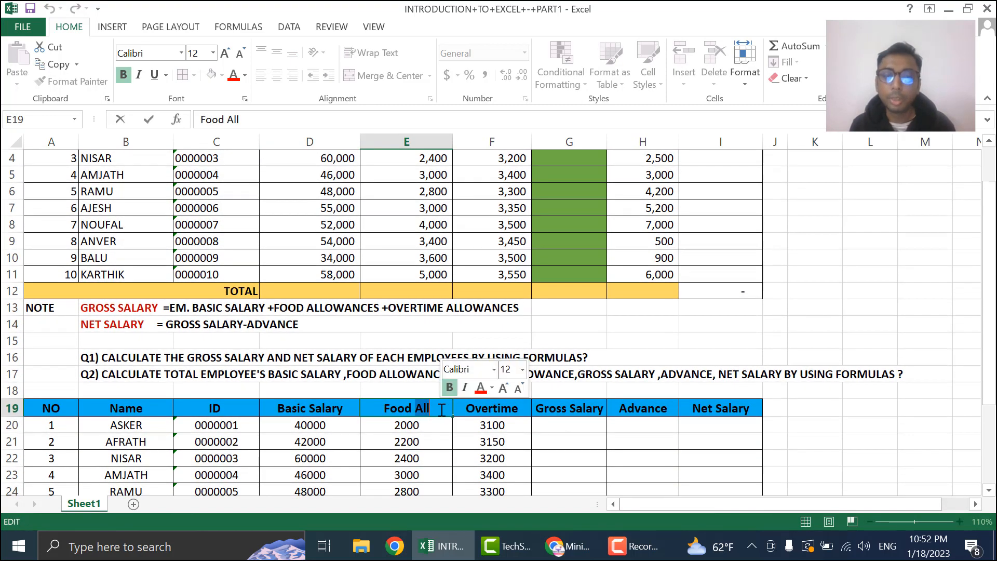
pyautogui.click(571, 441)
pyautogui.scroll(-1, 573, 441)
pyautogui.scroll(2, 575, 441)
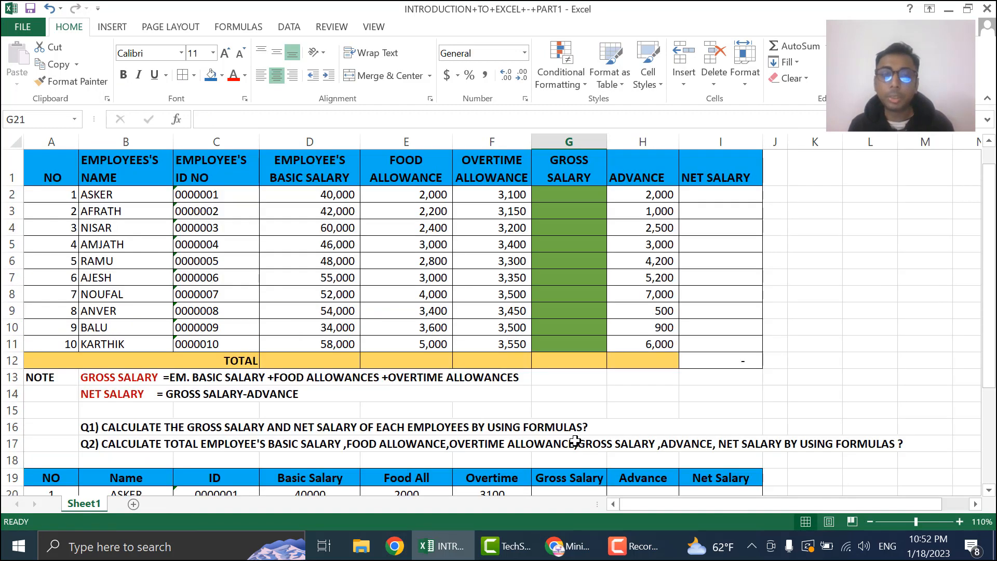
# Review the GROSS SALARY note and question Q1 against the first employee's basic salary, food allowance and overtime in D20:F20
pyautogui.click(141, 382)
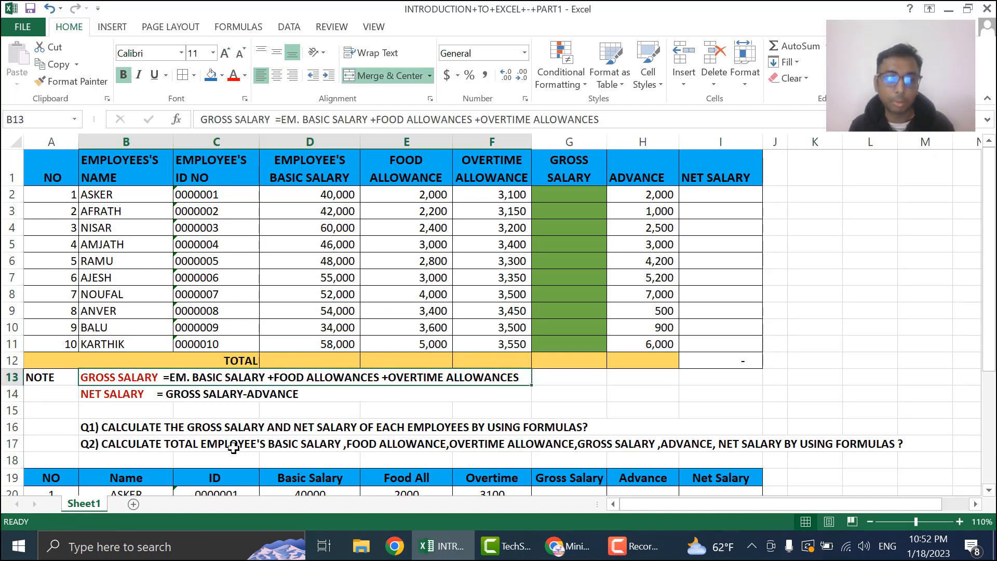
pyautogui.scroll(-1, 234, 448)
pyautogui.click(129, 362)
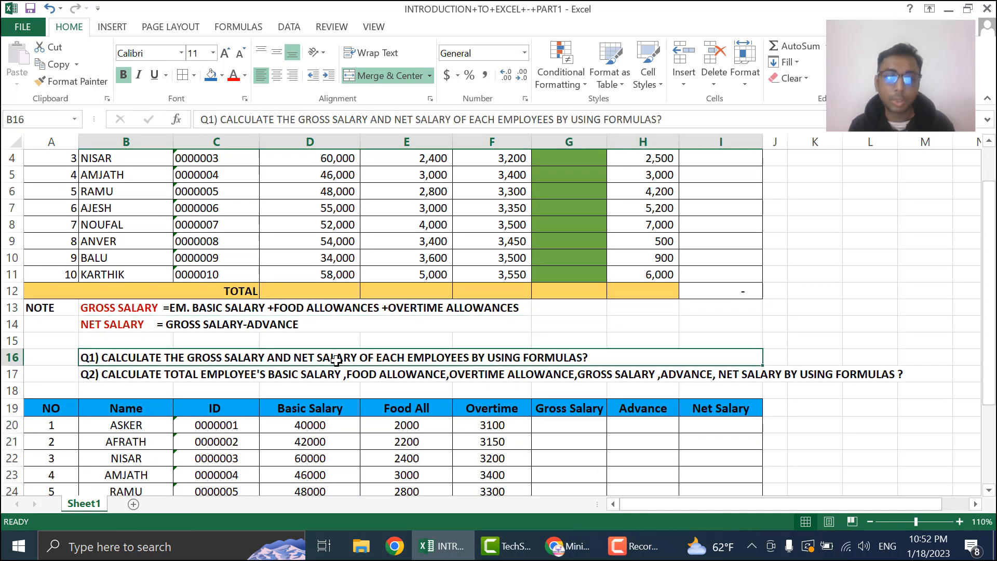
pyautogui.scroll(-2, 346, 402)
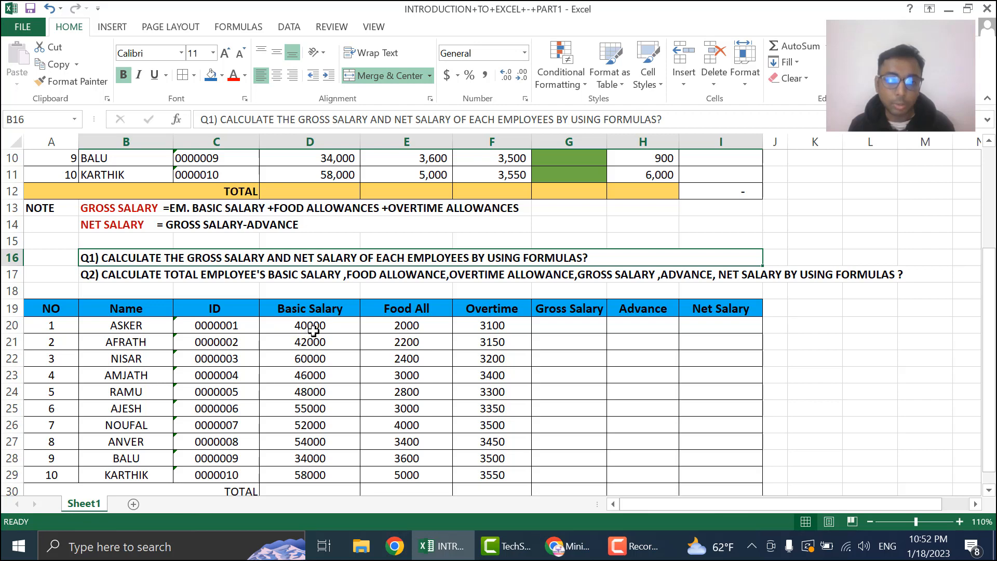
pyautogui.click(317, 330)
pyautogui.click(402, 333)
pyautogui.click(501, 328)
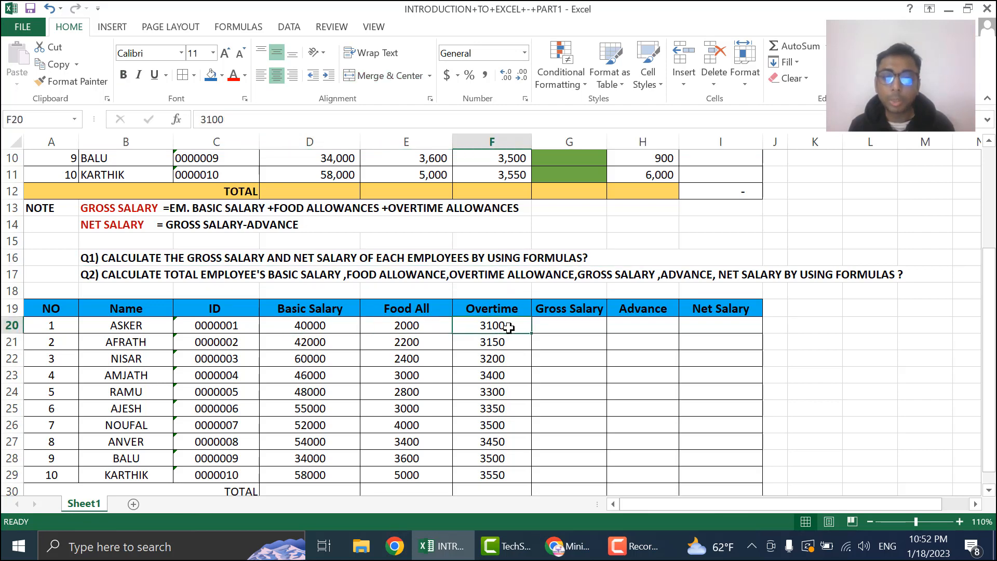
# Calculate the first employee's gross salary in G20 with the formula =D20+E20+F20
pyautogui.click(565, 325)
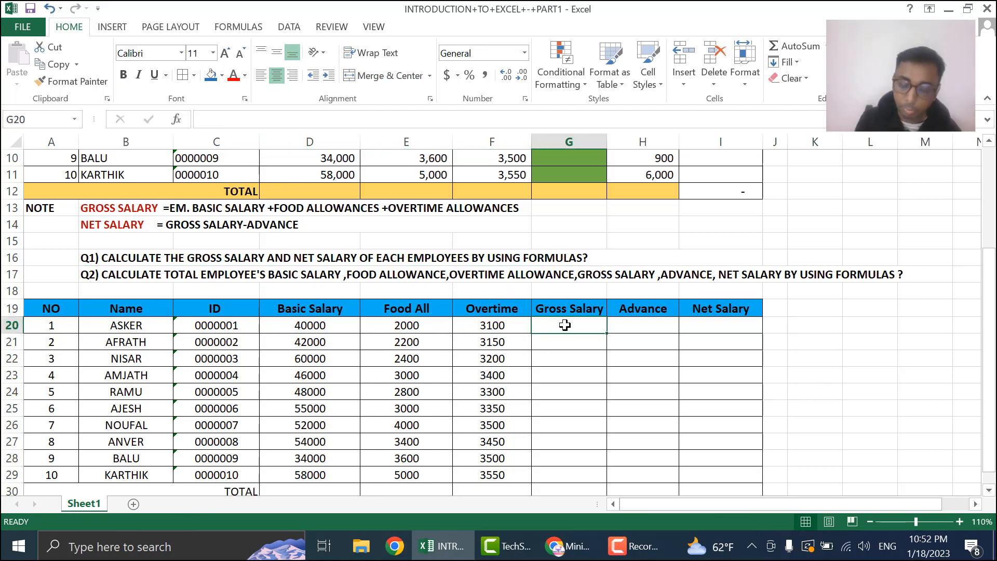
pyautogui.write('=')
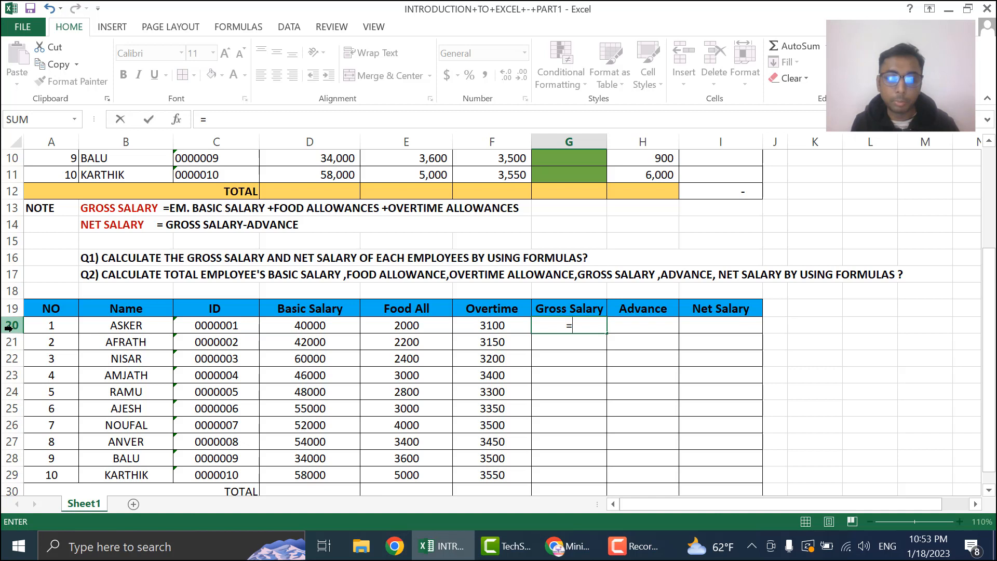
pyautogui.click(294, 325)
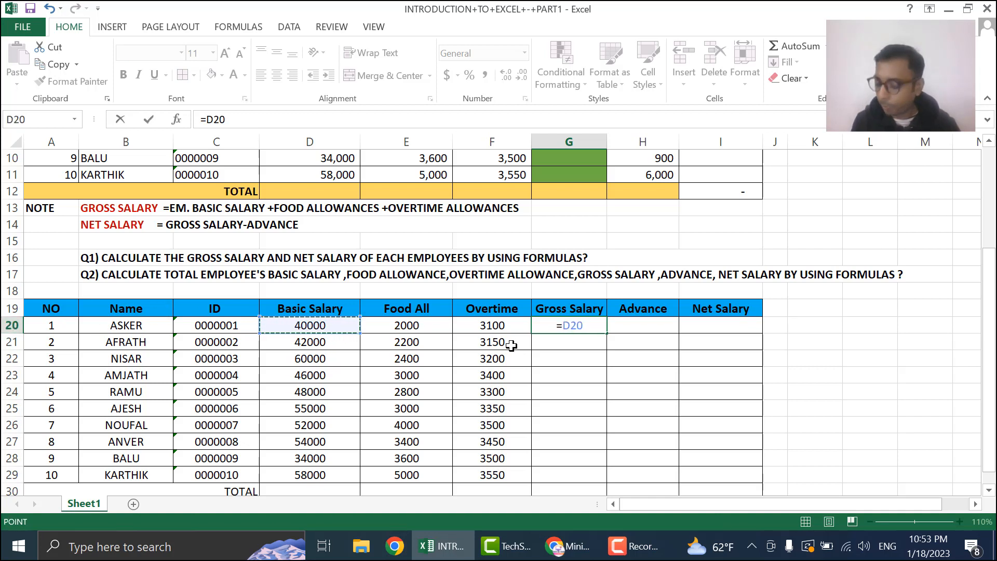
pyautogui.write('+')
pyautogui.click(420, 326)
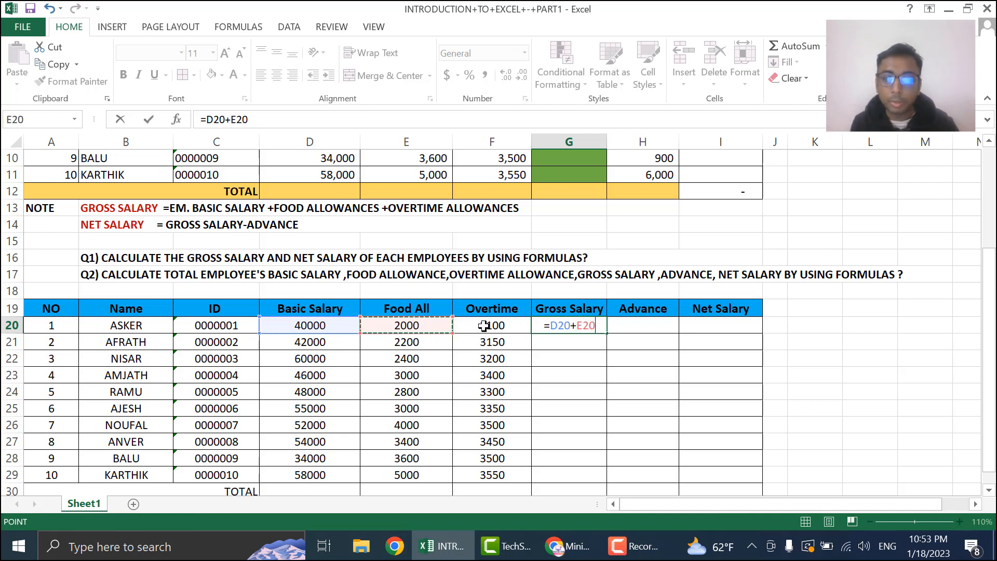
pyautogui.write('+')
pyautogui.click(484, 326)
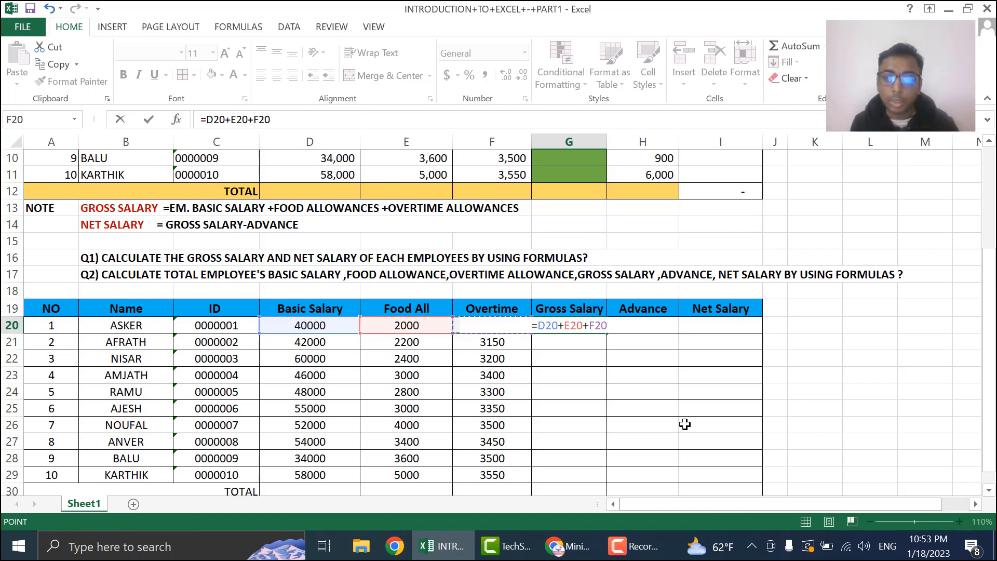
pyautogui.click(576, 386)
pyautogui.press('F2')
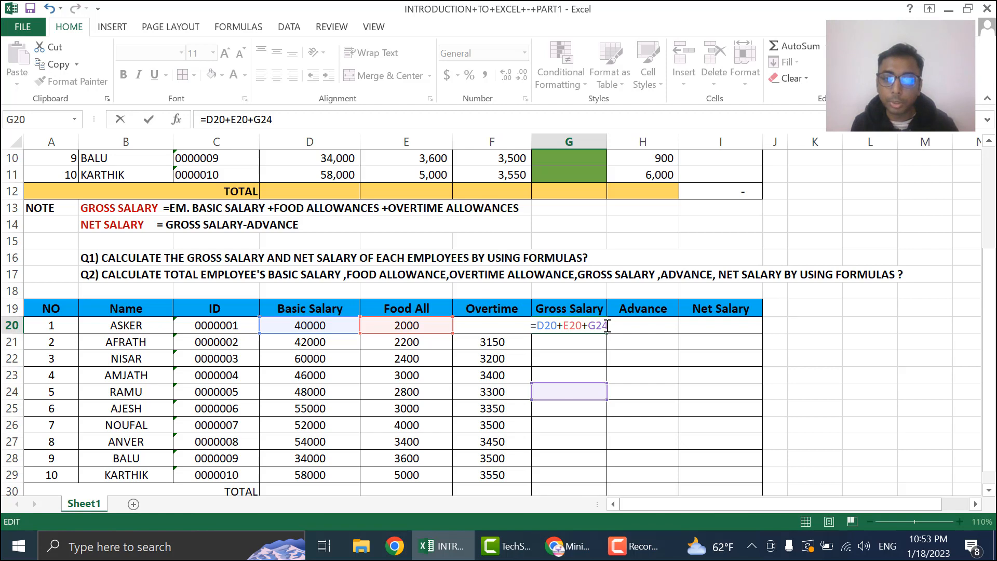
pyautogui.press('BackSpace')
pyautogui.press('BackSpace')
pyautogui.press('BackSpace')
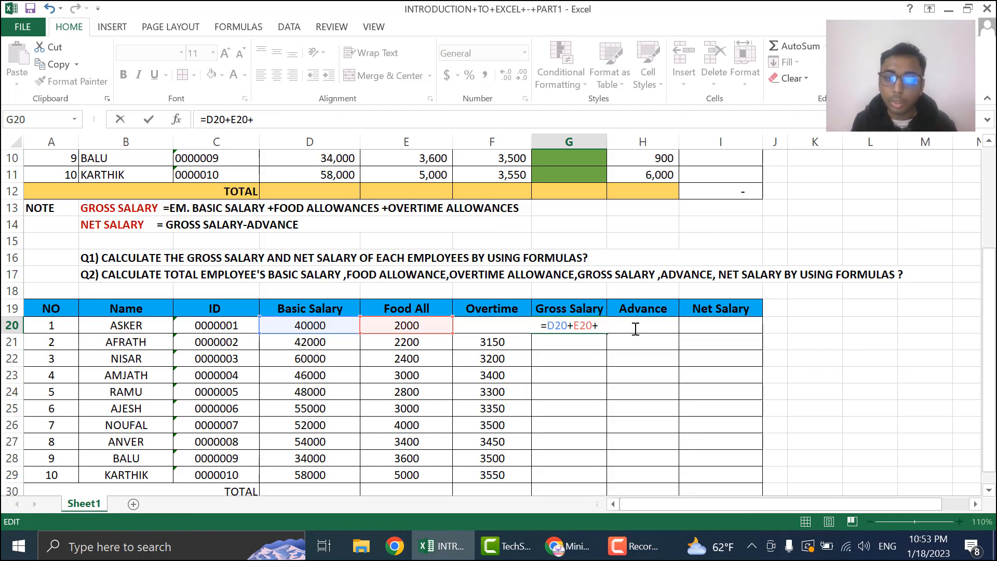
pyautogui.write('F20')
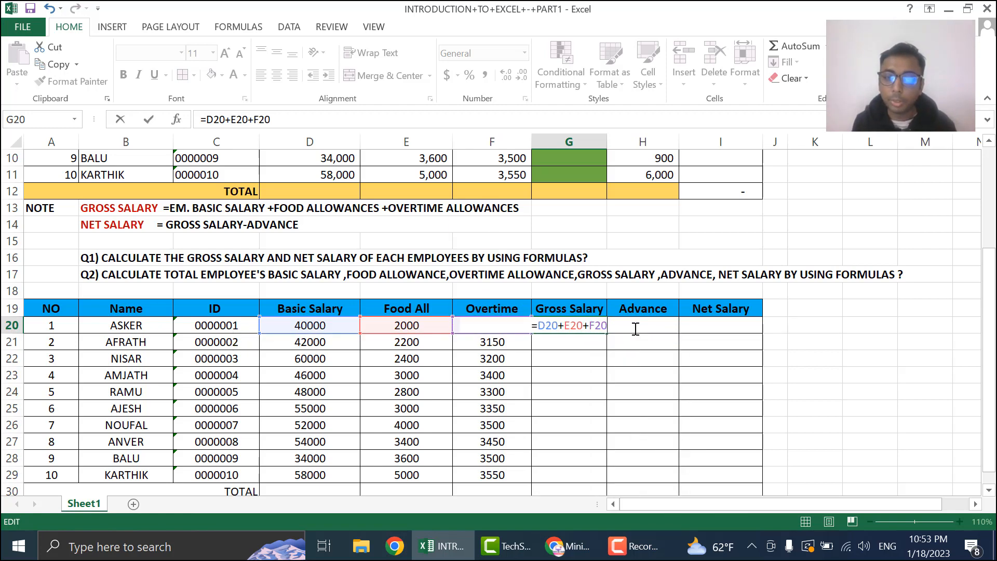
pyautogui.press('Return')
# Review the addition formula in G20 and delete it from the cell
pyautogui.click(571, 325)
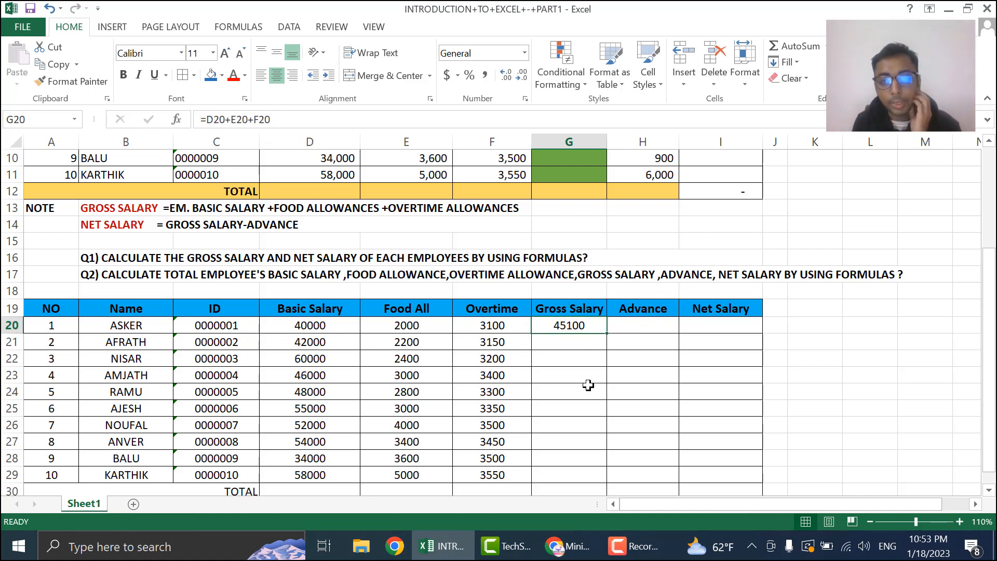
pyautogui.doubleClick(598, 325)
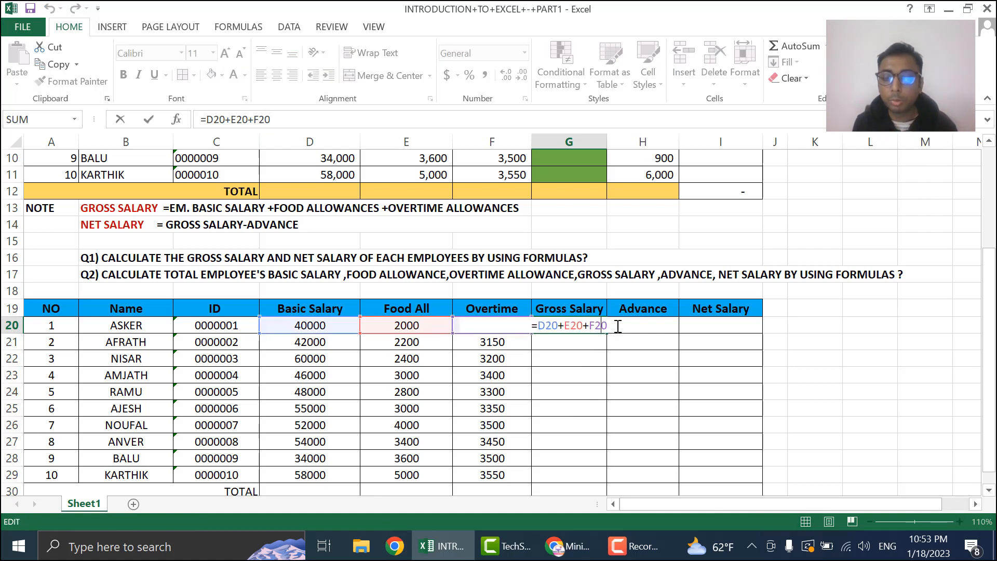
pyautogui.moveTo(540, 325); pyautogui.dragTo(711, 336)
pyautogui.press('BackSpace')
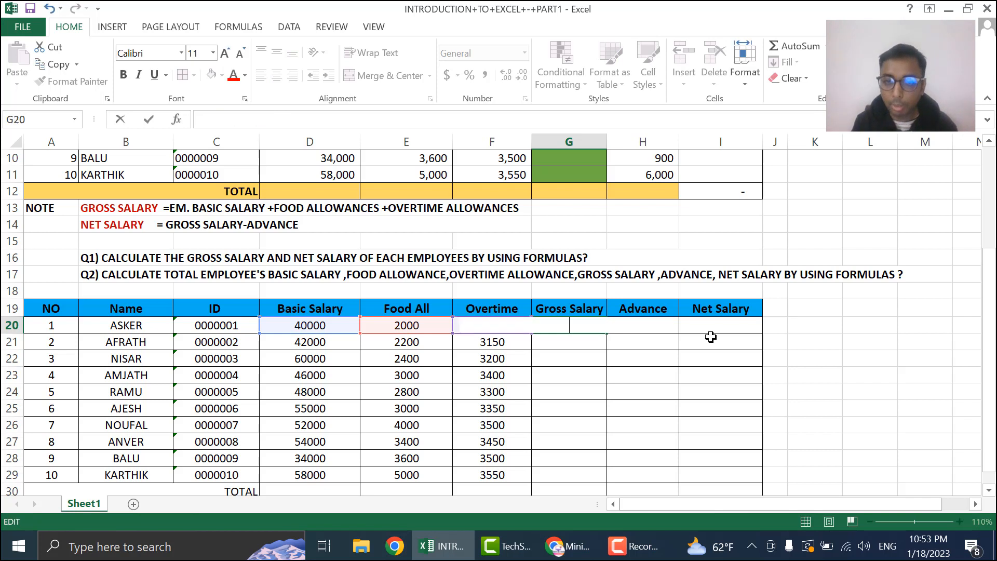
pyautogui.click(709, 357)
pyautogui.click(548, 328)
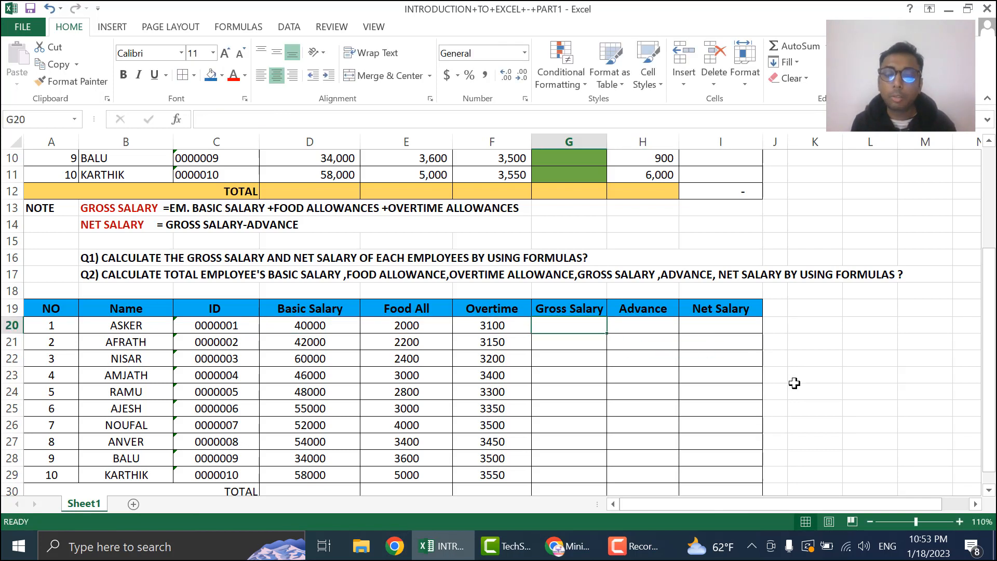
# Look at the functions offered by AutoSum, without applying any of them
pyautogui.press('alt')
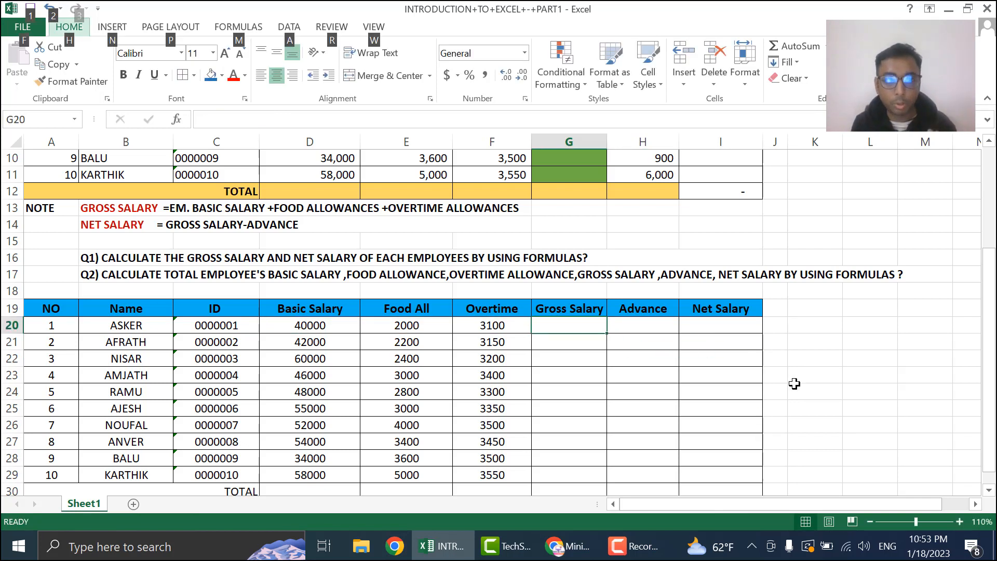
pyautogui.press('Escape')
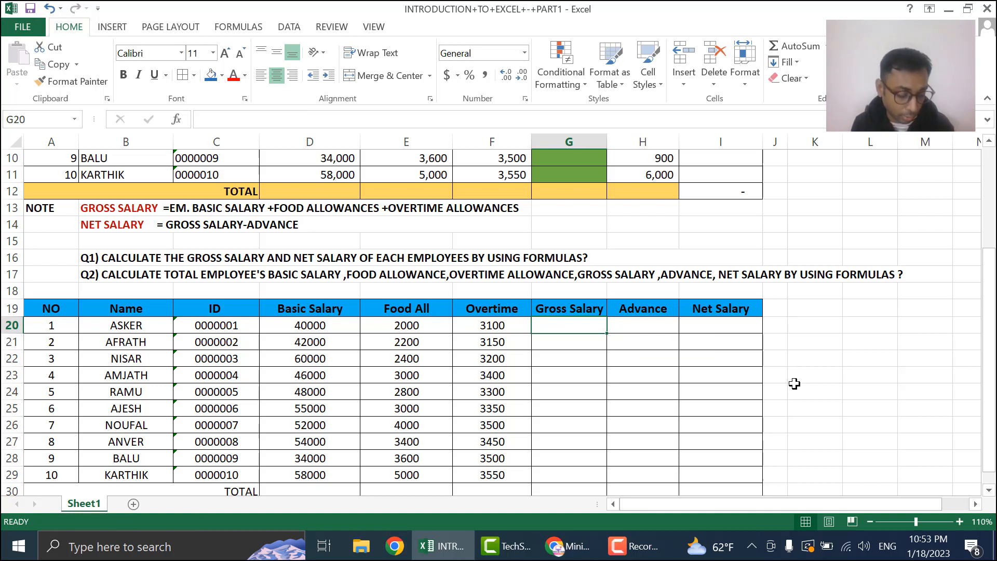
pyautogui.press('alt')
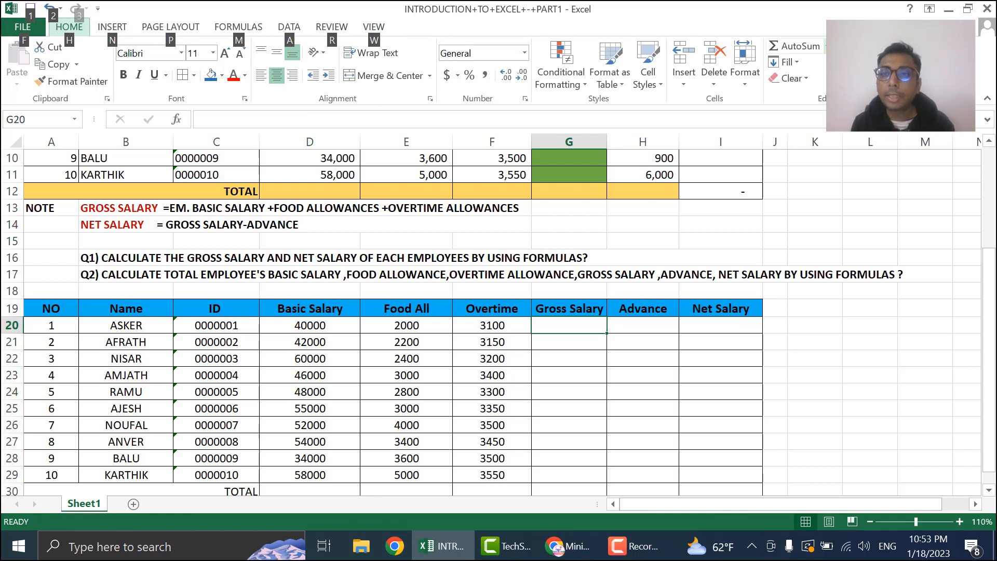
pyautogui.click(824, 49)
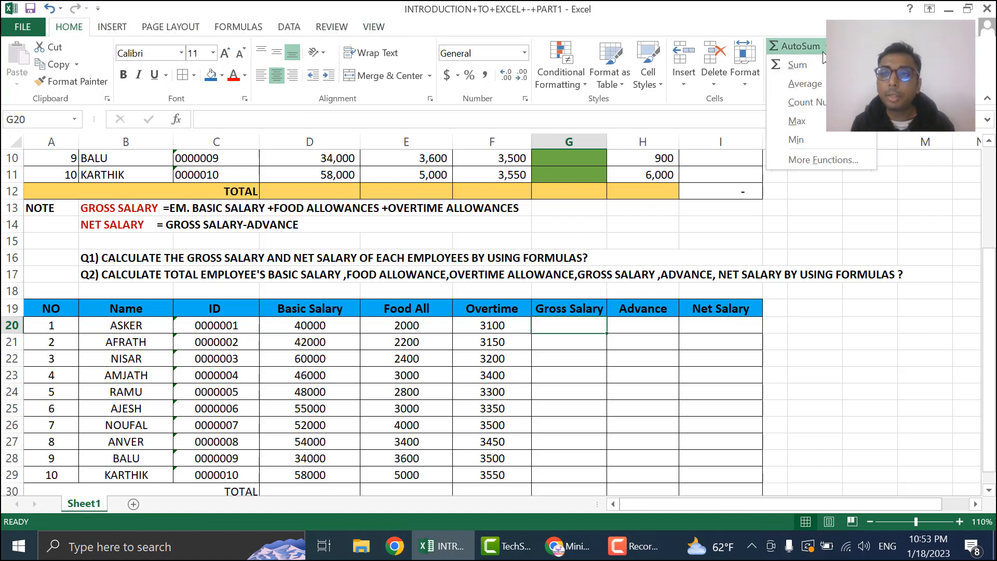
pyautogui.click(535, 6)
pyautogui.click(668, 429)
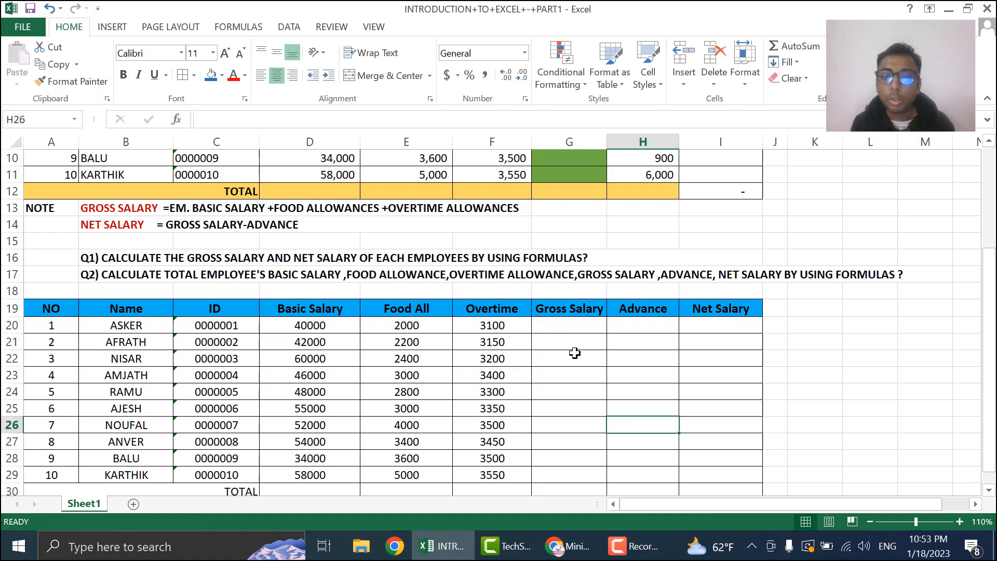
# Use AutoSum's Sum to calculate the first employee's gross salary in G20 as =SUM(D20:F20)
pyautogui.click(571, 328)
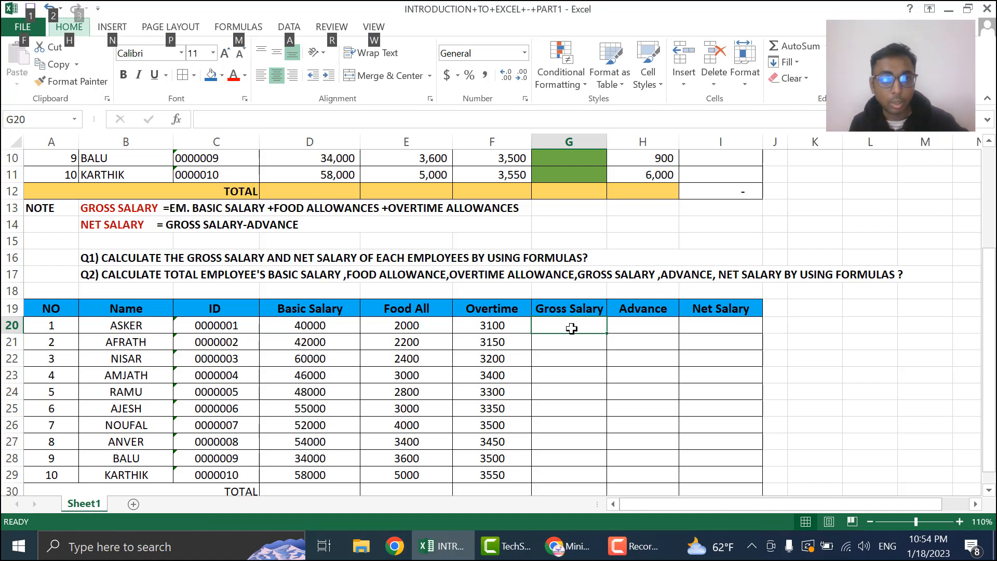
pyautogui.press('h')
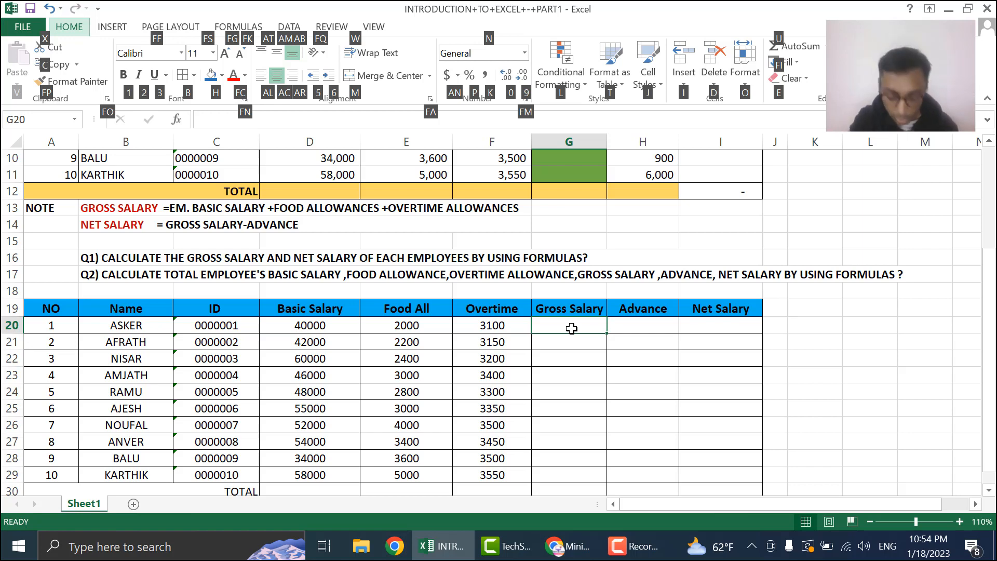
pyautogui.press('u')
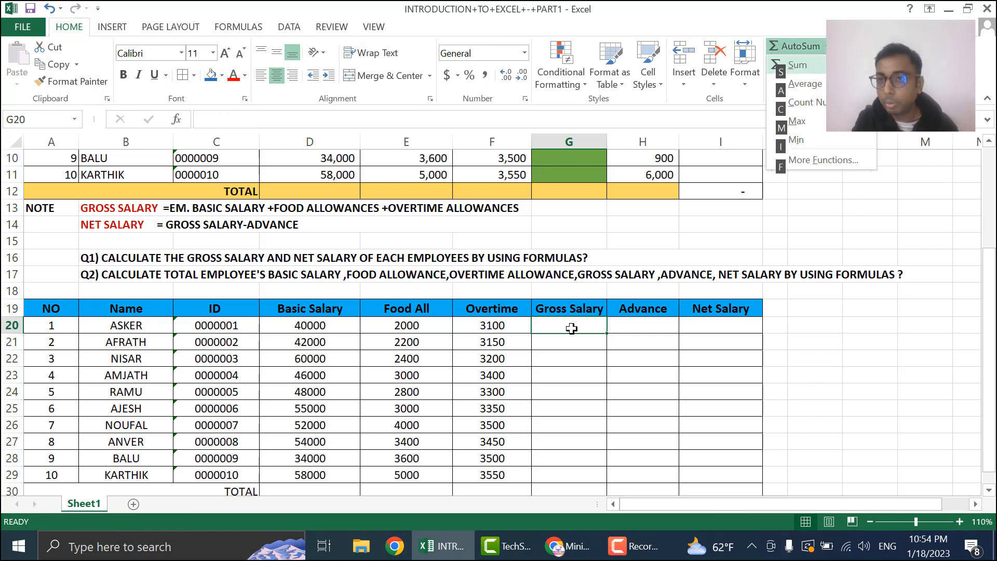
pyautogui.press('s')
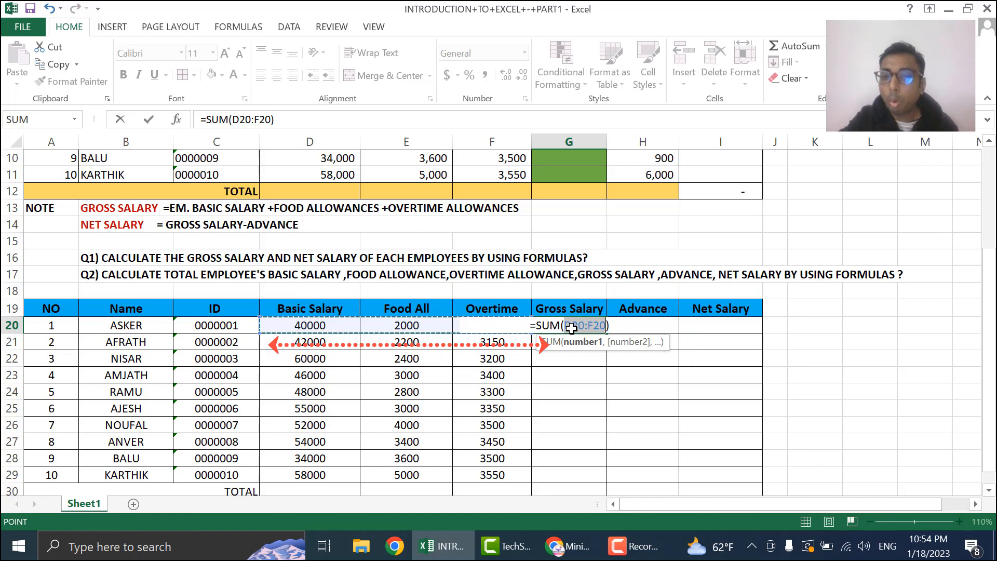
pyautogui.press('Return')
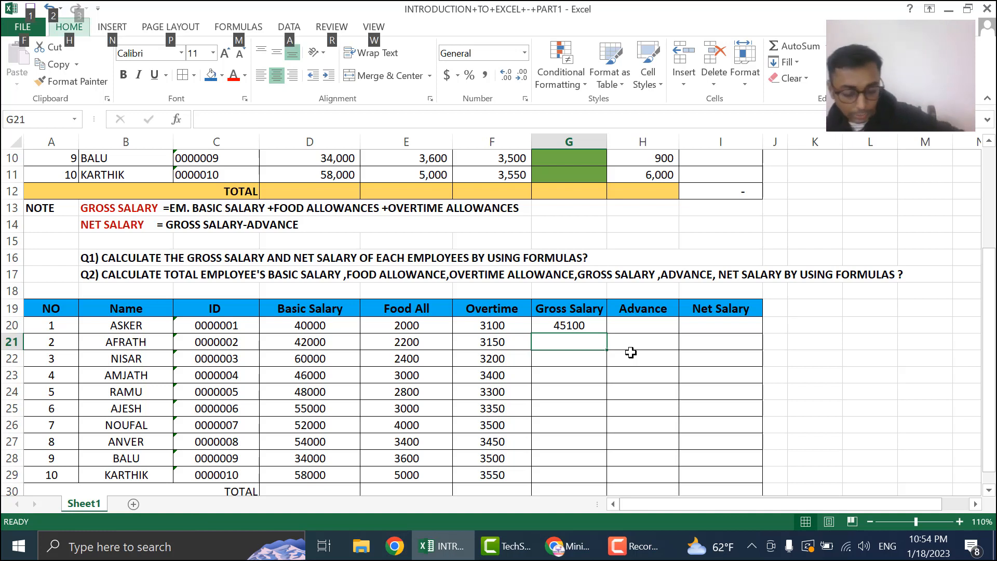
# Use AutoSum's Sum to calculate the second employee's gross salary in G21 as =SUM(D21:F21)
pyautogui.press('alt')
pyautogui.press('u')
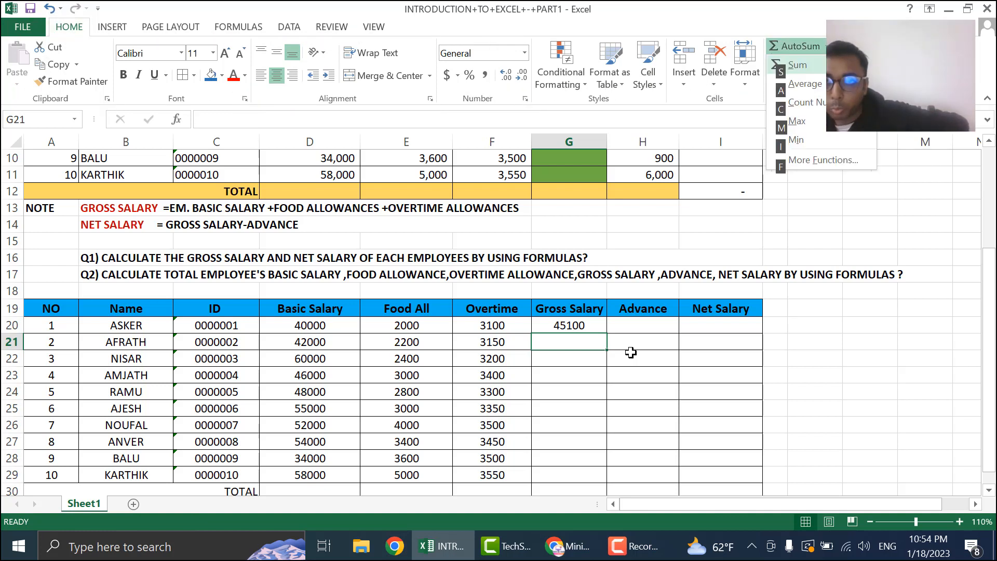
pyautogui.press('s')
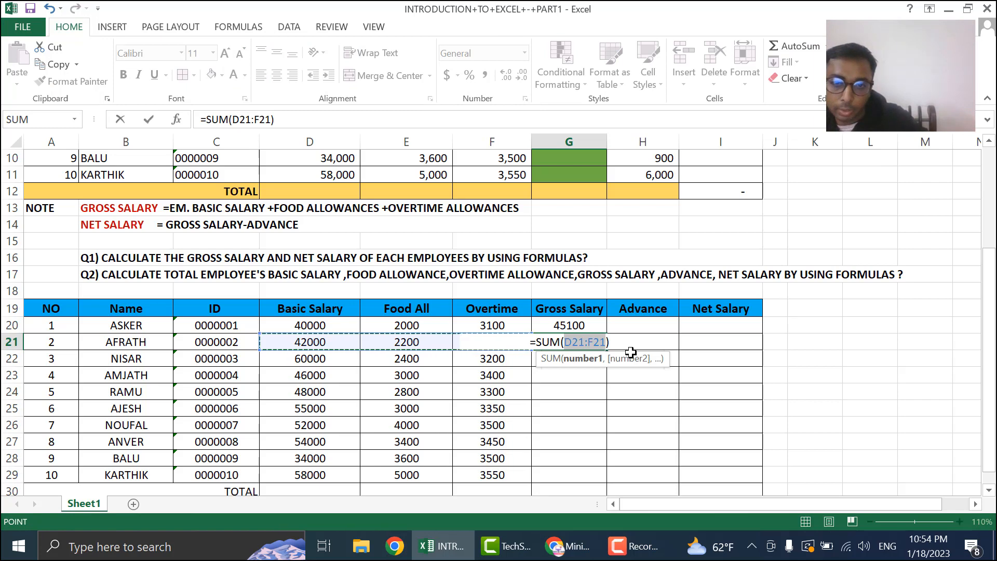
pyautogui.press('Return')
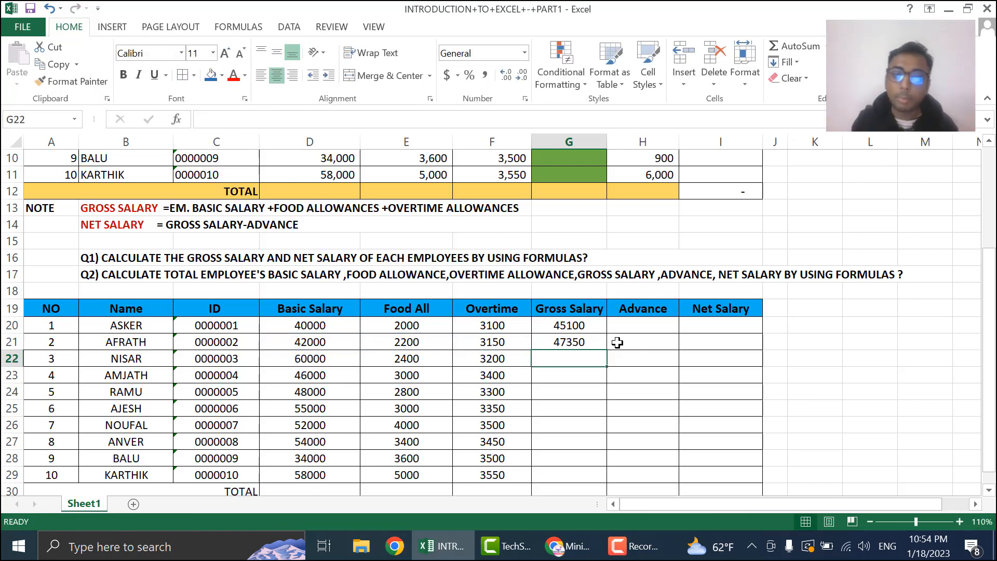
# Try filling the gross salary formula from G21 down the column, undoing each fill
pyautogui.click(605, 340)
pyautogui.scroll(-1, 602, 332)
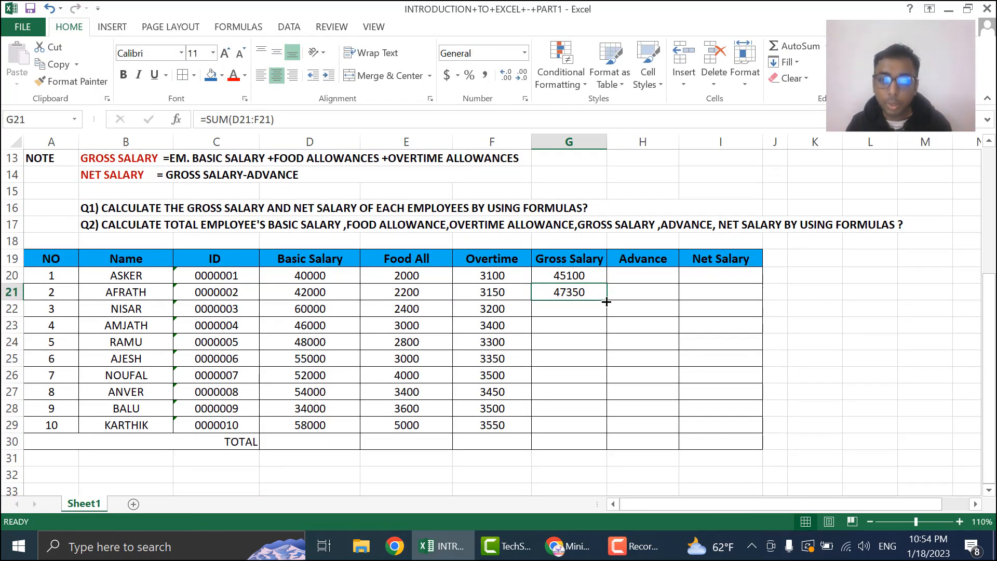
pyautogui.moveTo(606, 301); pyautogui.dragTo(598, 435)
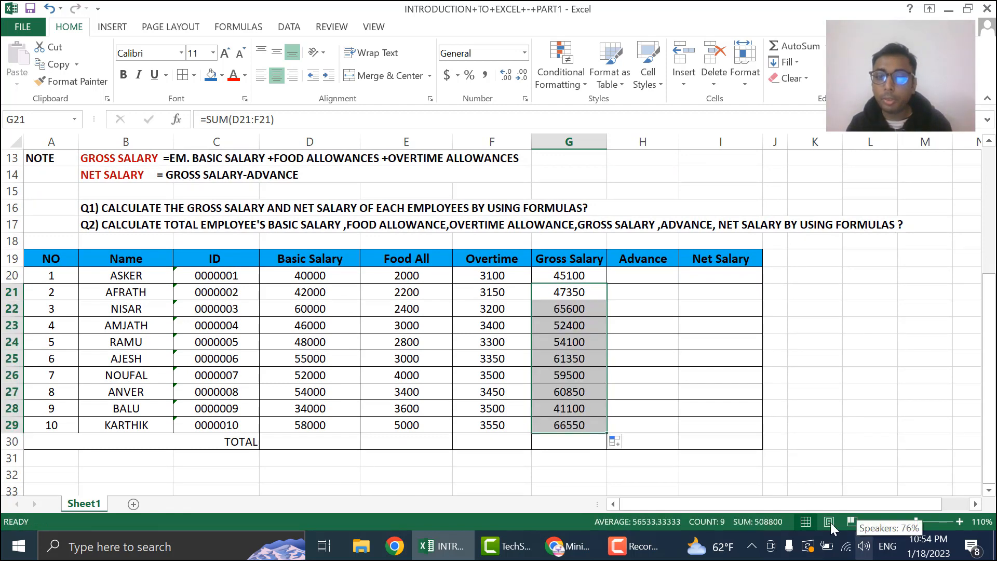
pyautogui.click(753, 458)
pyautogui.hotkey('ctrl', 'z')
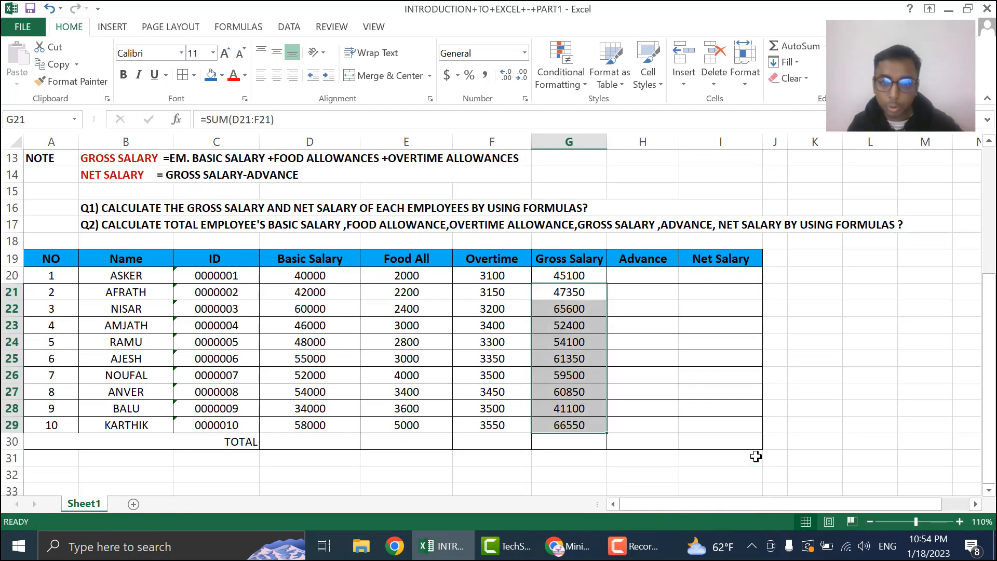
pyautogui.doubleClick(606, 300)
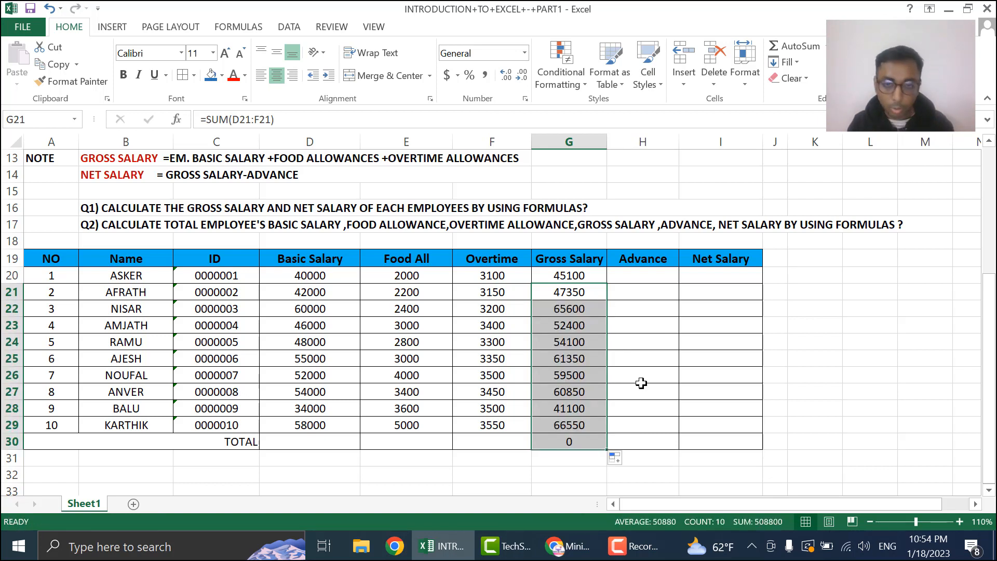
pyautogui.hotkey('ctrl', 'z')
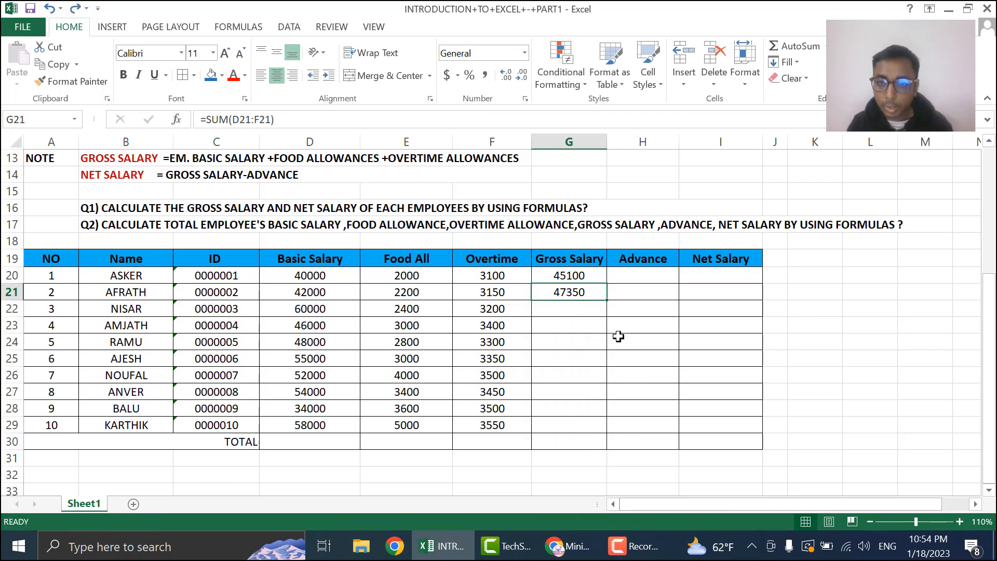
# Fill the SUM formula from G21 down the Gross Salary column and clear the copied formula from G30 in the TOTAL row
pyautogui.doubleClick(607, 300)
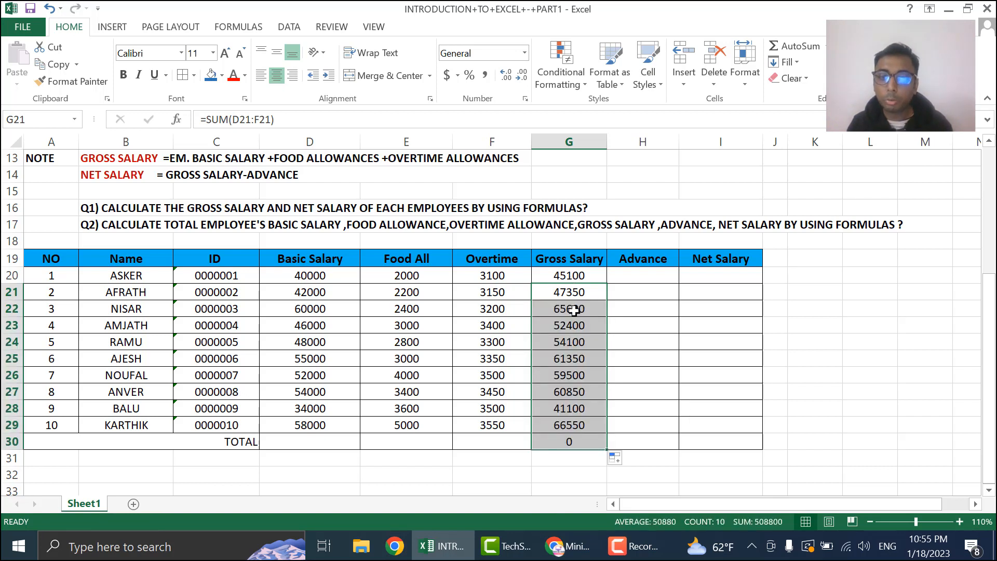
pyautogui.click(574, 441)
pyautogui.press('Delete')
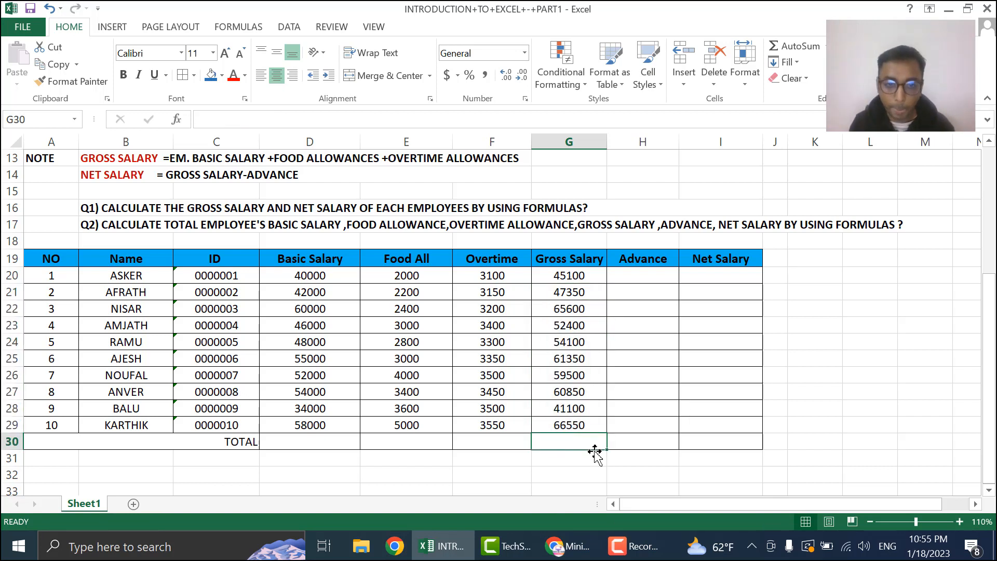
pyautogui.click(474, 474)
# Total the Basic Salary column in D30 with =SUM(D20:D29) and fill the formula across the TOTAL row to G30
pyautogui.click(220, 442)
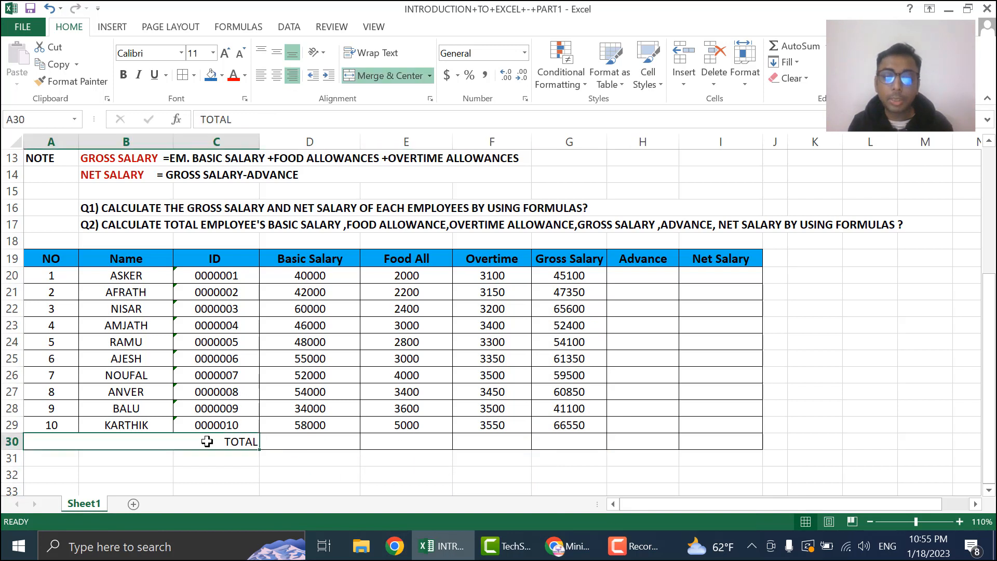
pyautogui.click(333, 444)
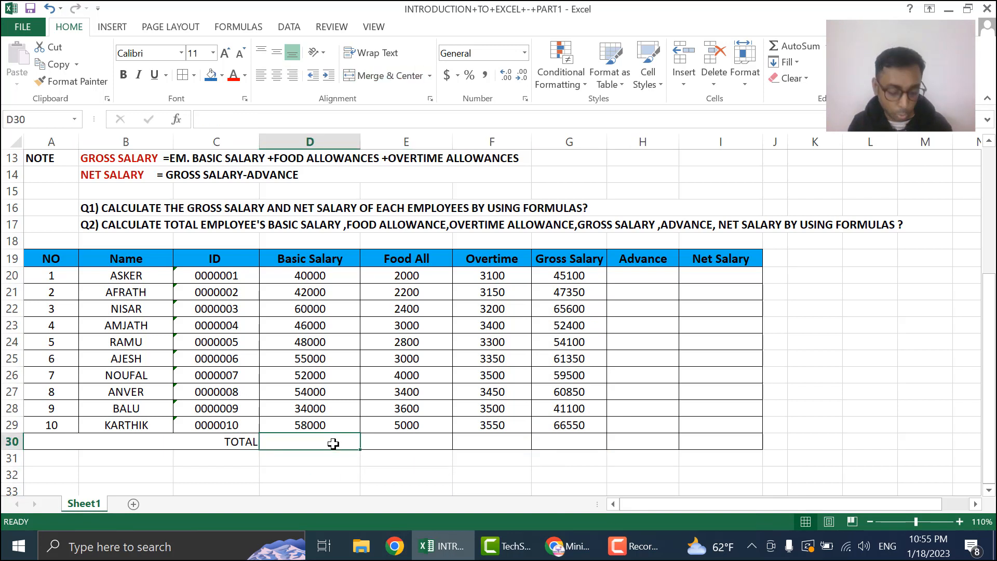
pyautogui.press('alt')
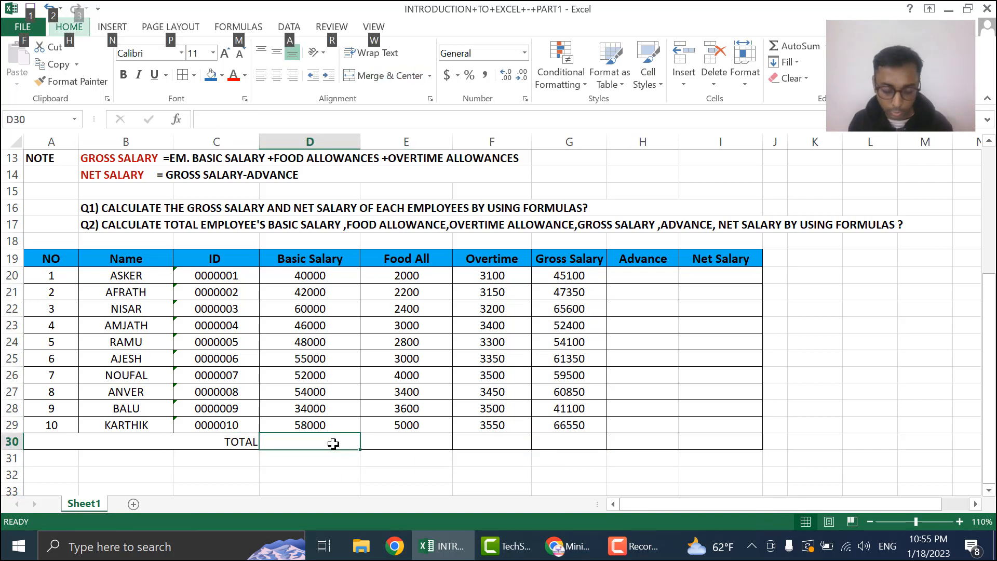
pyautogui.hotkey('alt', '=')
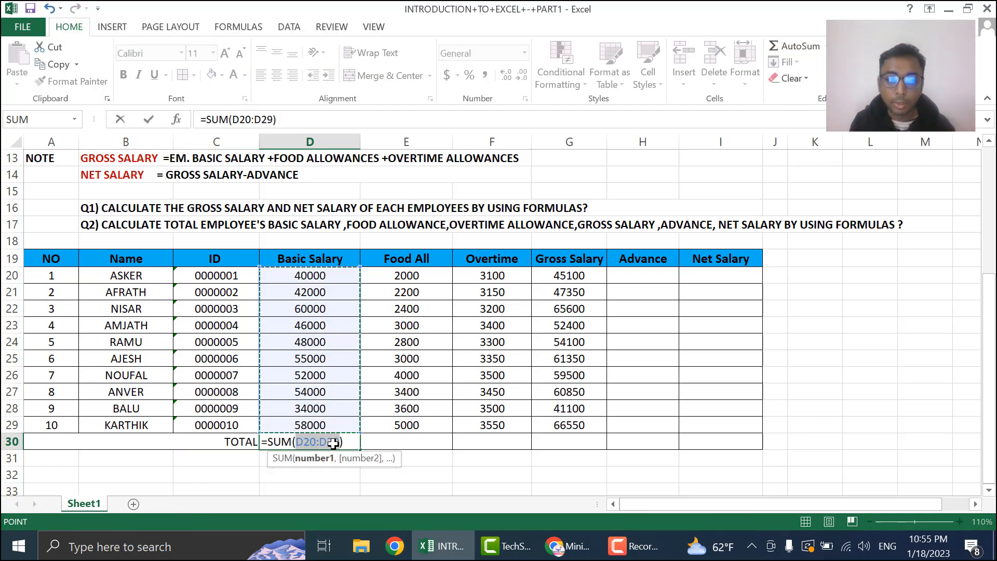
pyautogui.press('Return')
pyautogui.click(327, 442)
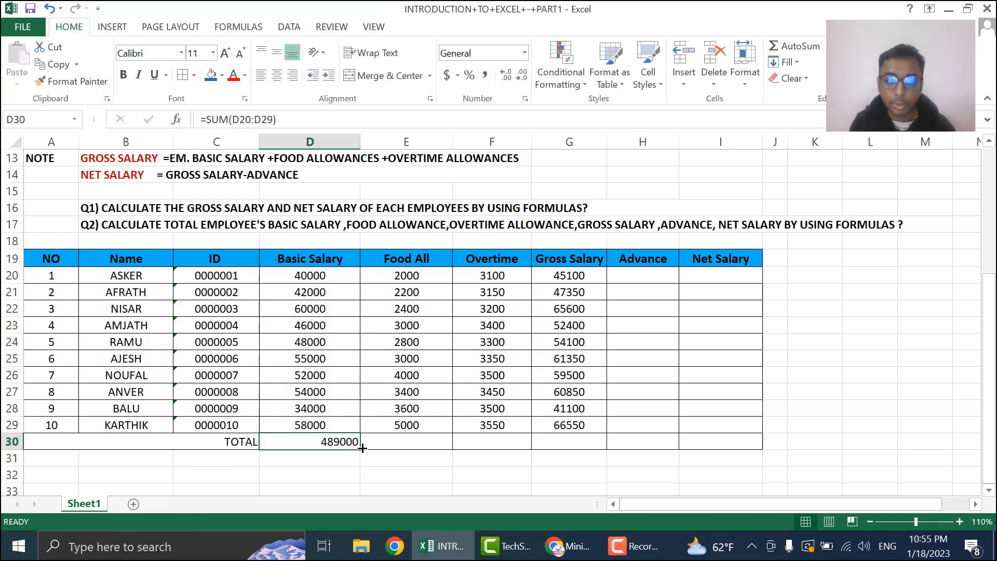
pyautogui.moveTo(369, 448); pyautogui.dragTo(597, 448)
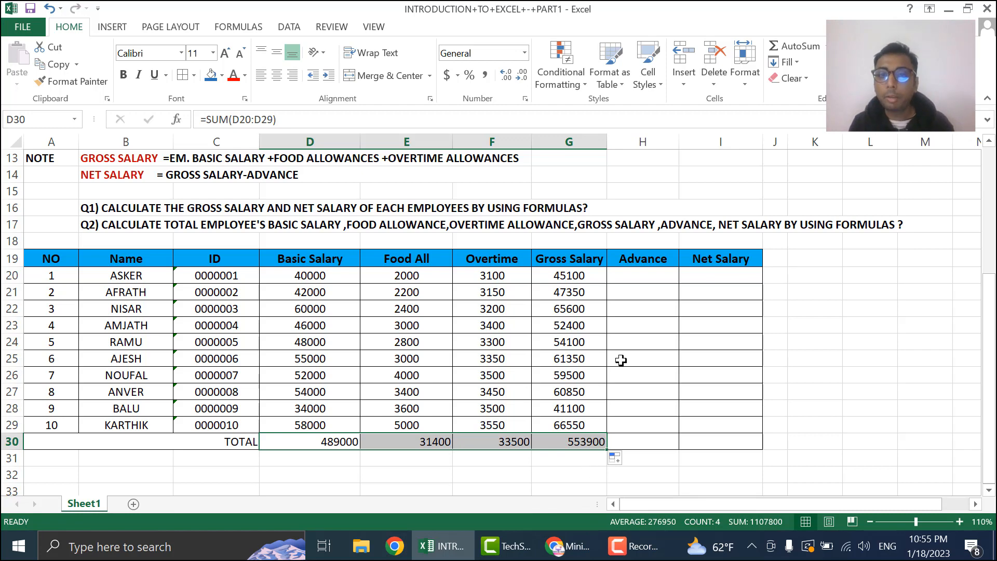
# Copy the advance amounts from H2:H11 and paste them as values only into the new table's Advance column, starting at H20
pyautogui.scroll(4, 613, 395)
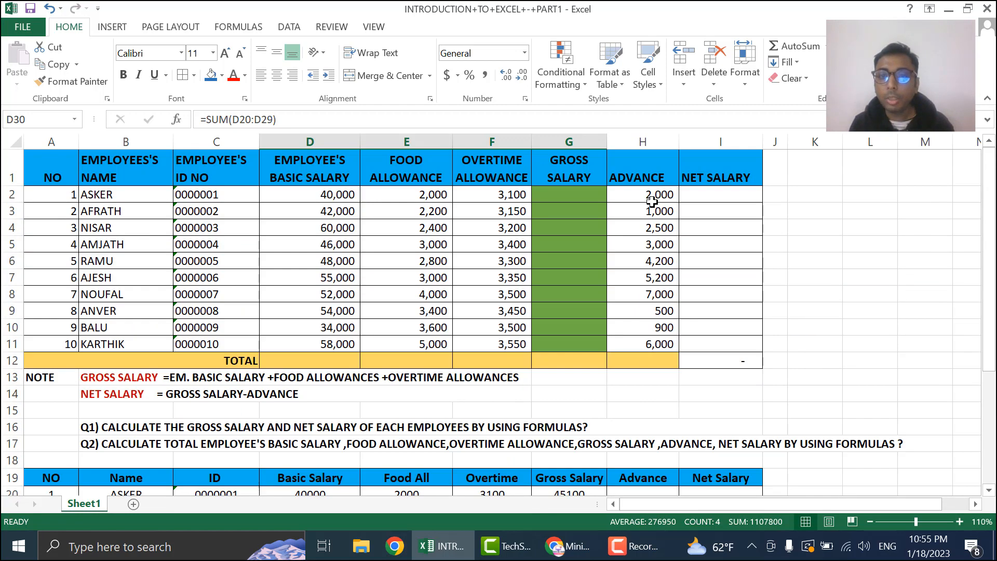
pyautogui.click(652, 196)
pyautogui.moveTo(652, 211); pyautogui.dragTo(661, 344)
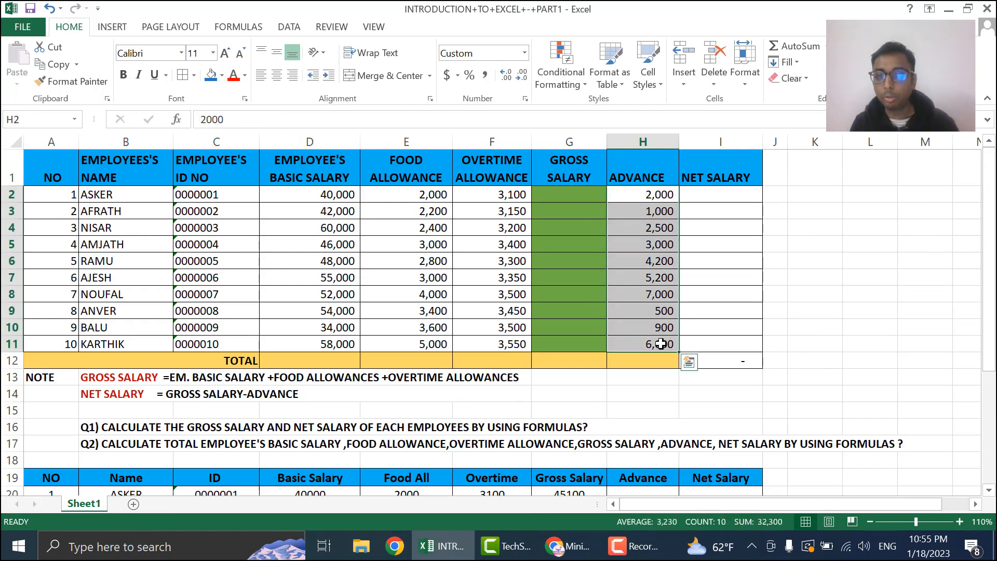
pyautogui.scroll(-2, 660, 358)
pyautogui.click(659, 378)
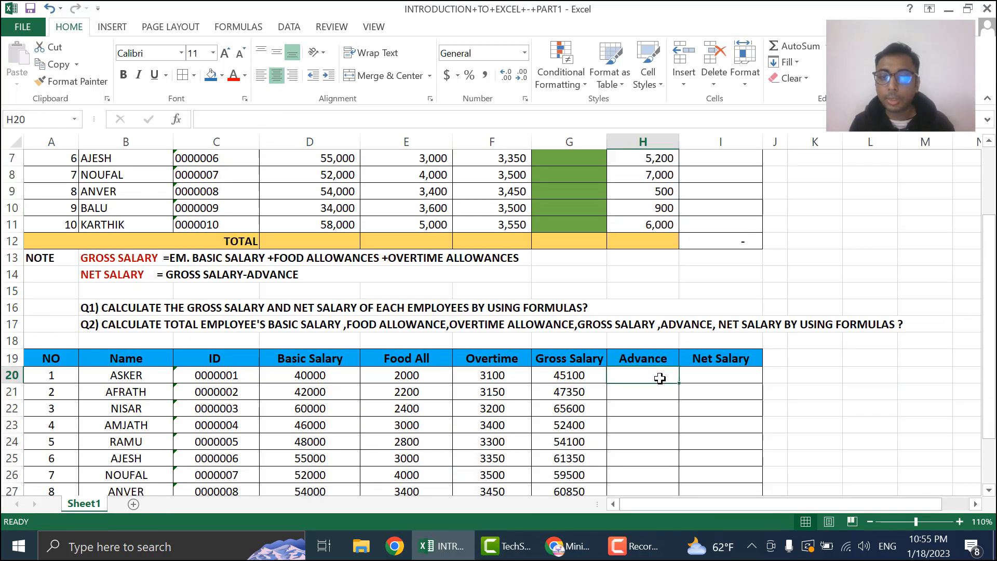
pyautogui.scroll(2, 642, 252)
pyautogui.moveTo(652, 193); pyautogui.dragTo(671, 345)
pyautogui.hotkey('ctrl', 'c')
pyautogui.scroll(-3, 672, 345)
pyautogui.rightClick(649, 325)
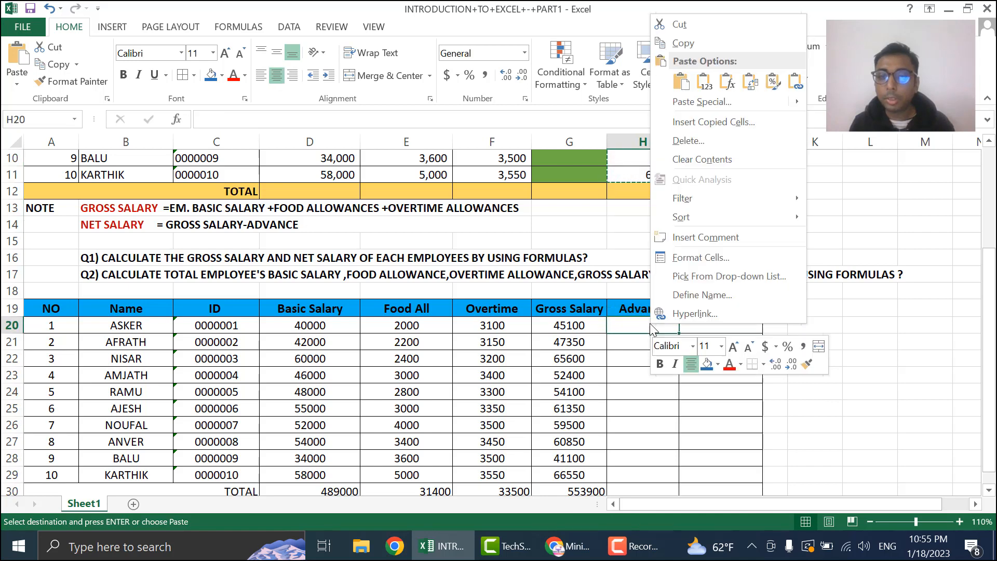
pyautogui.click(704, 81)
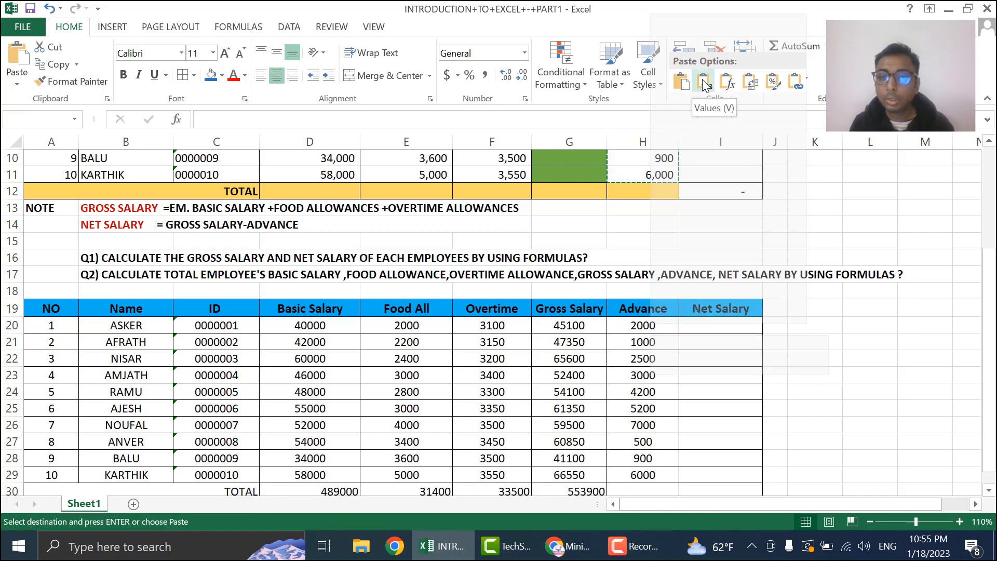
pyautogui.click(741, 428)
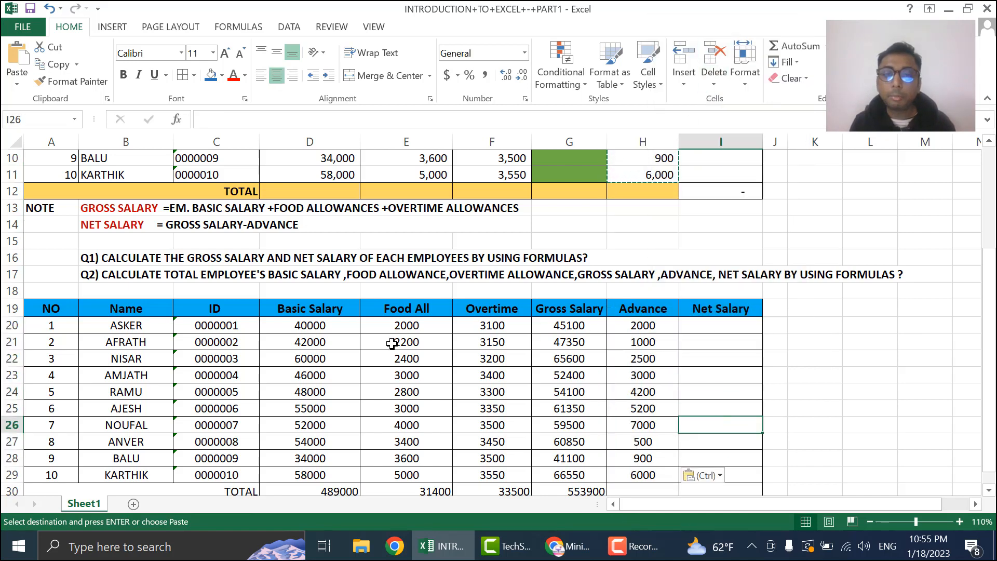
# Apply the standard orange fill colour to the gross salary cells G20:G29
pyautogui.click(594, 325)
pyautogui.scroll(3, 595, 349)
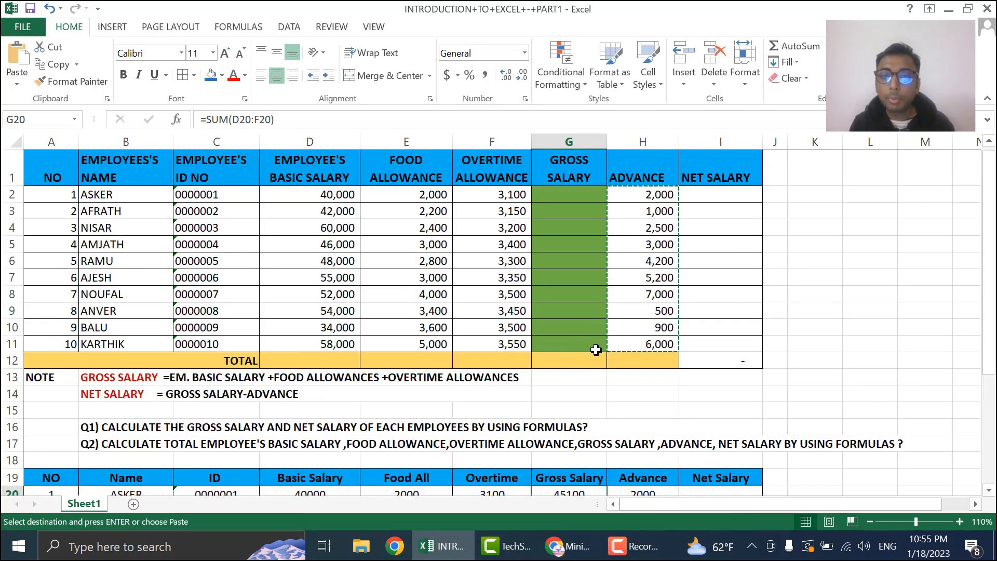
pyautogui.scroll(-5, 596, 349)
pyautogui.moveTo(589, 222); pyautogui.dragTo(591, 375)
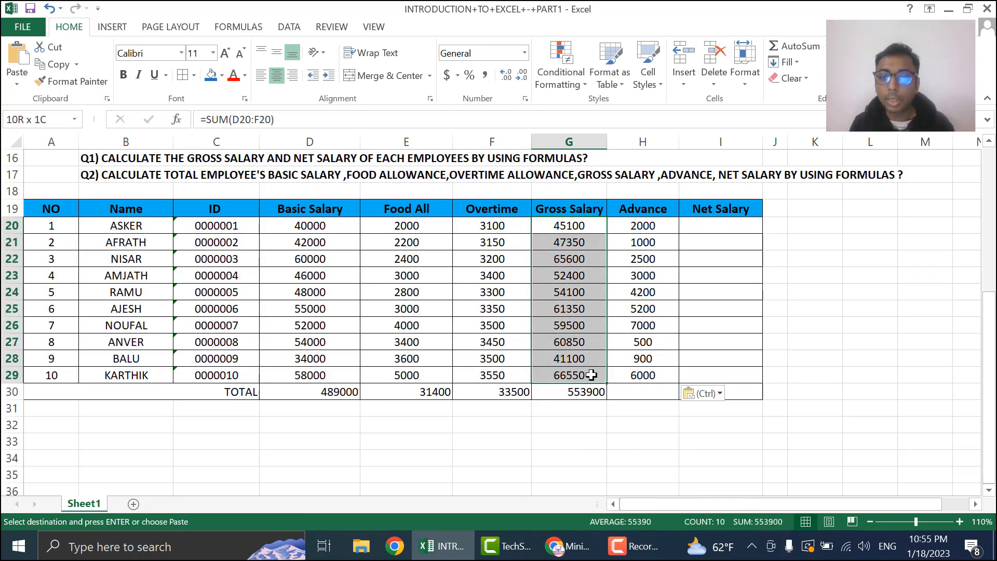
pyautogui.click(222, 76)
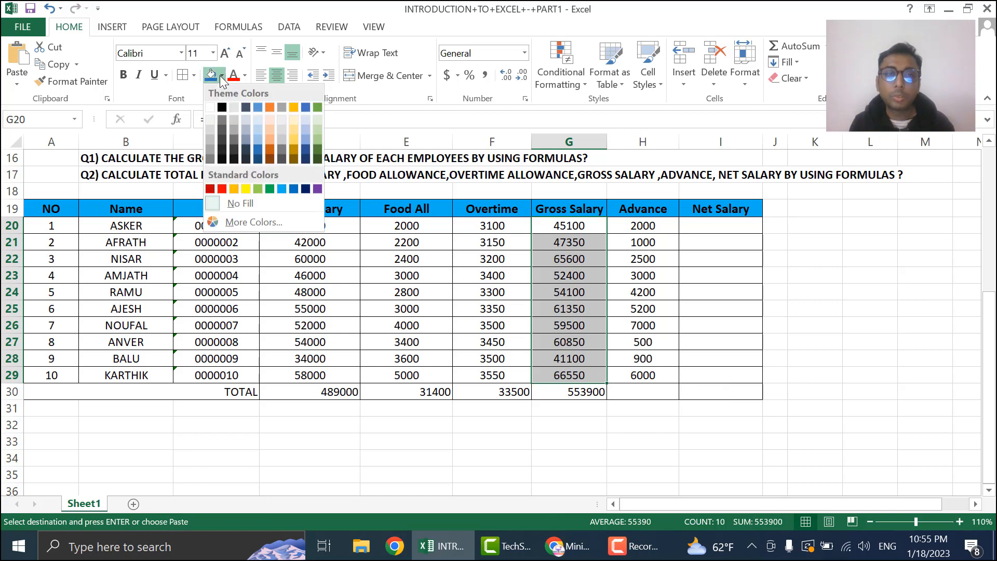
pyautogui.click(233, 188)
pyautogui.click(786, 442)
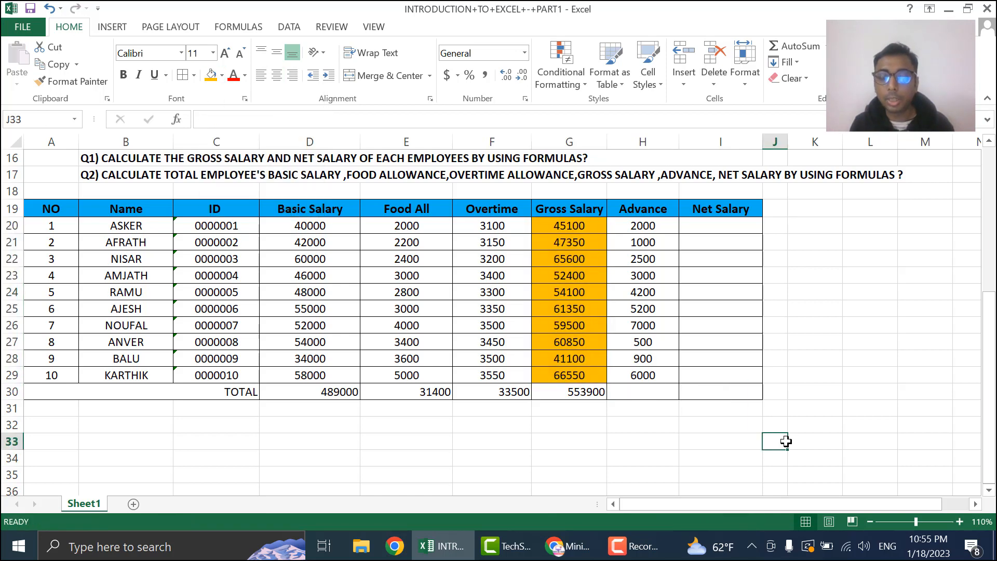
# Review the G20 gross salary formula, question Q1 and the first advance amounts needed for the net salary calculation
pyautogui.scroll(2, 787, 444)
pyautogui.scroll(-1, 786, 443)
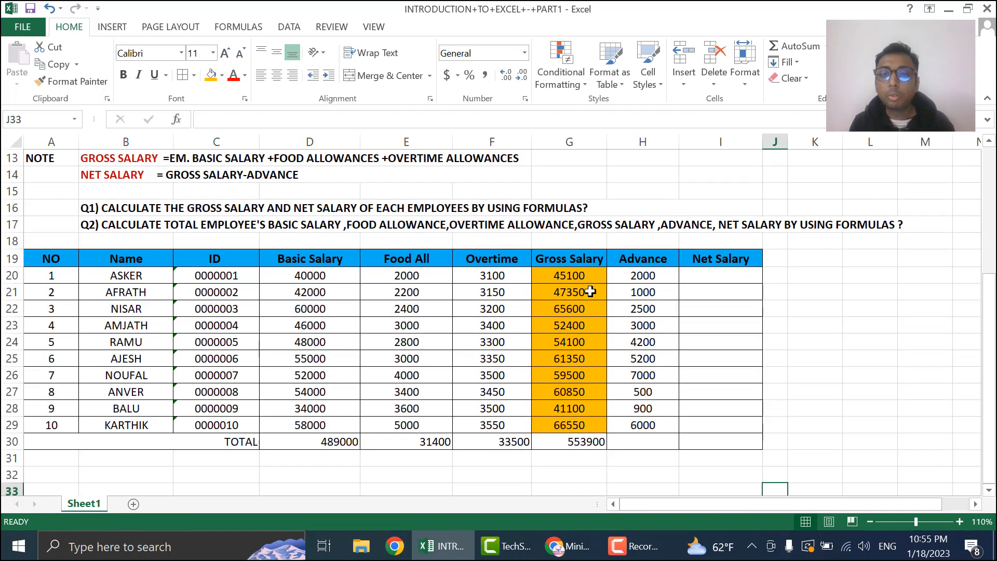
pyautogui.click(590, 275)
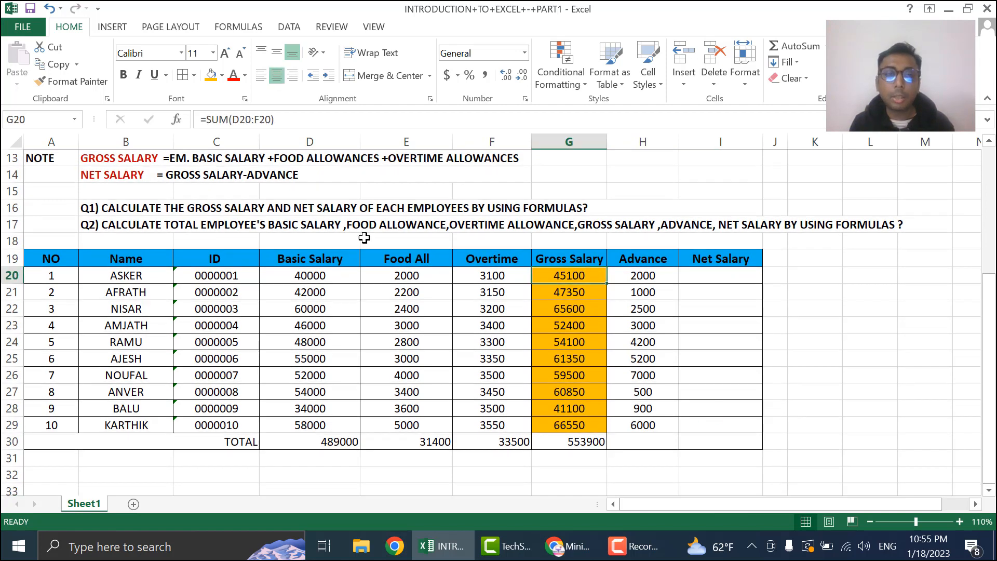
pyautogui.click(102, 203)
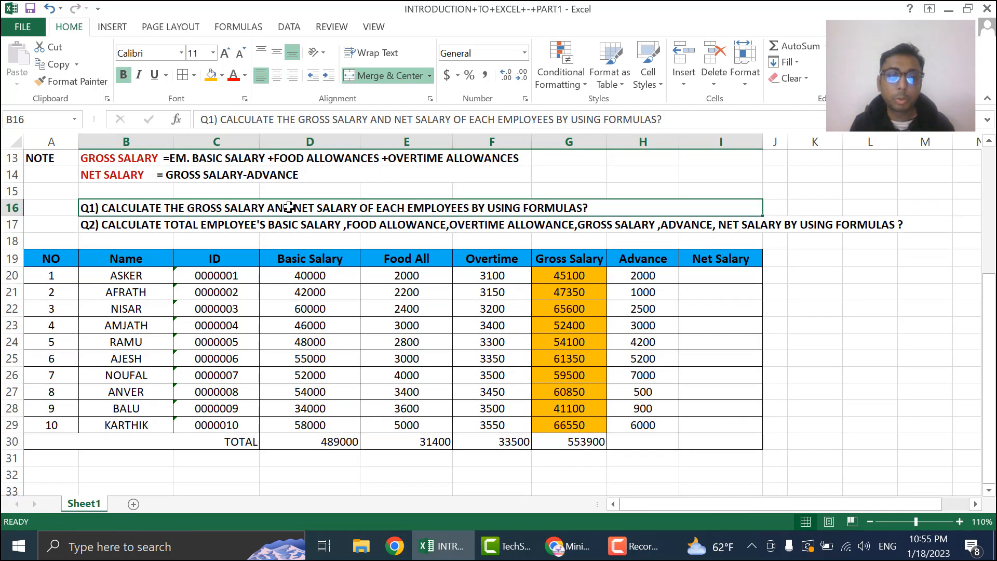
pyautogui.click(714, 374)
pyautogui.click(636, 290)
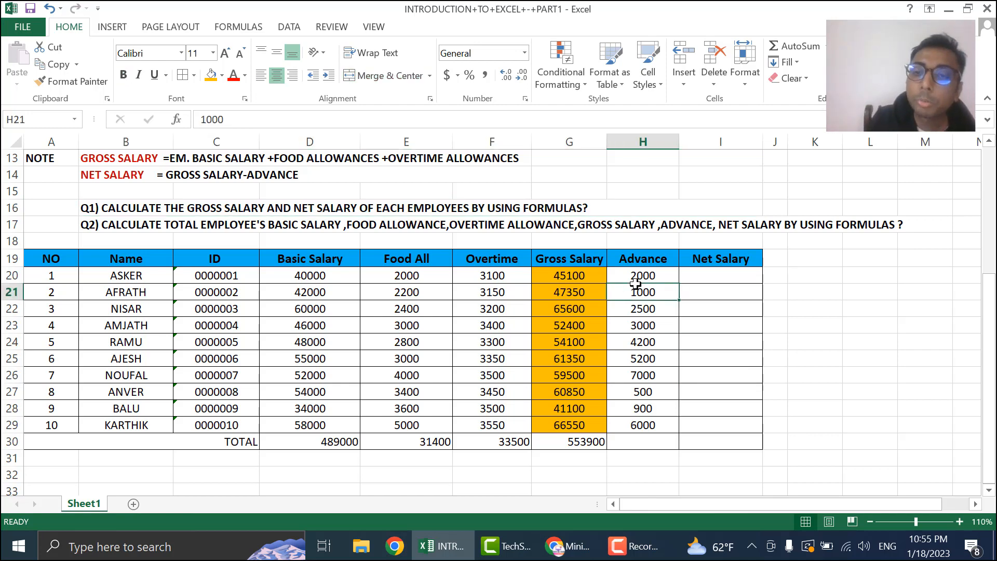
pyautogui.click(645, 272)
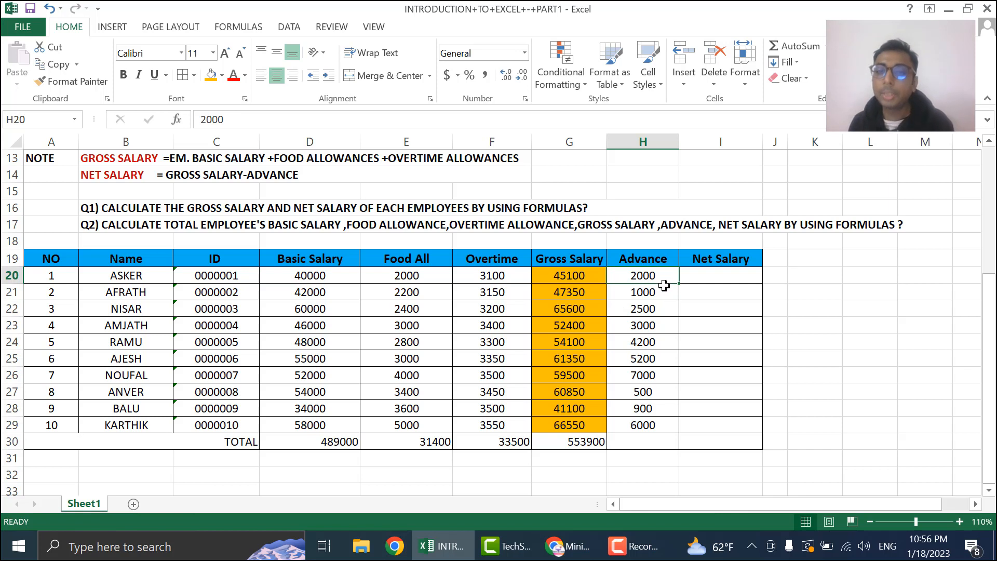
pyautogui.click(573, 275)
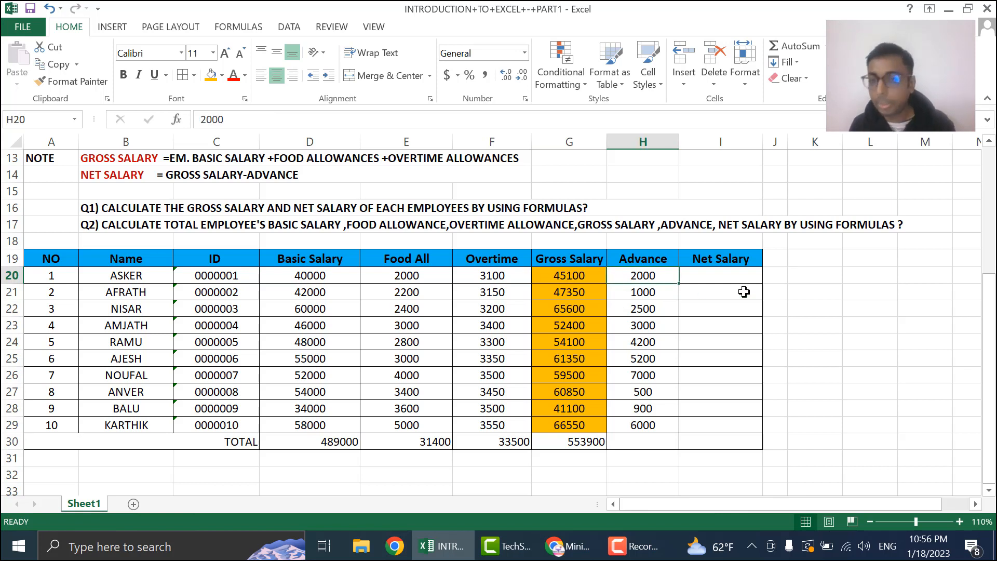
# Calculate the first employee's net salary in I20 with the formula =G20-H20
pyautogui.click(740, 276)
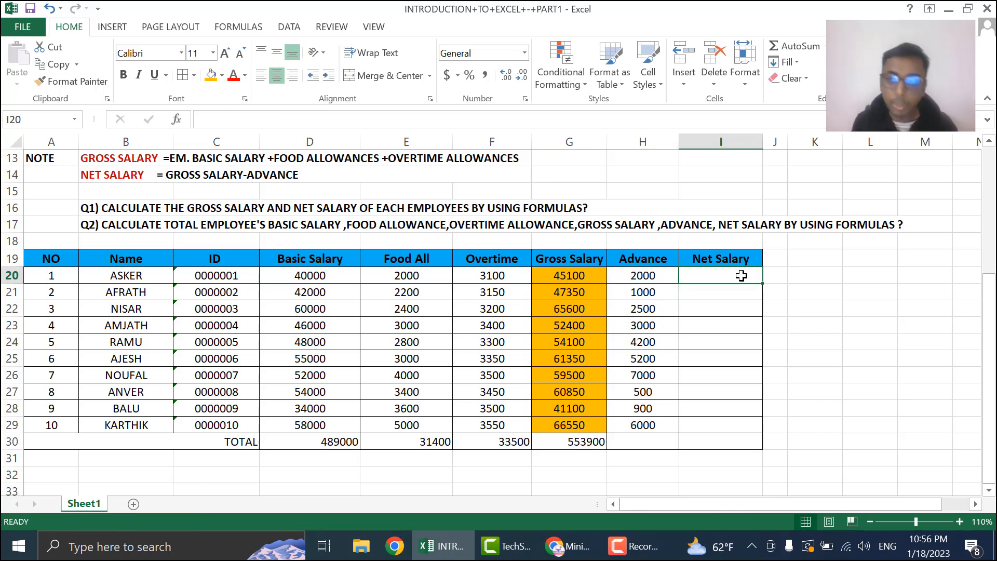
pyautogui.click(825, 46)
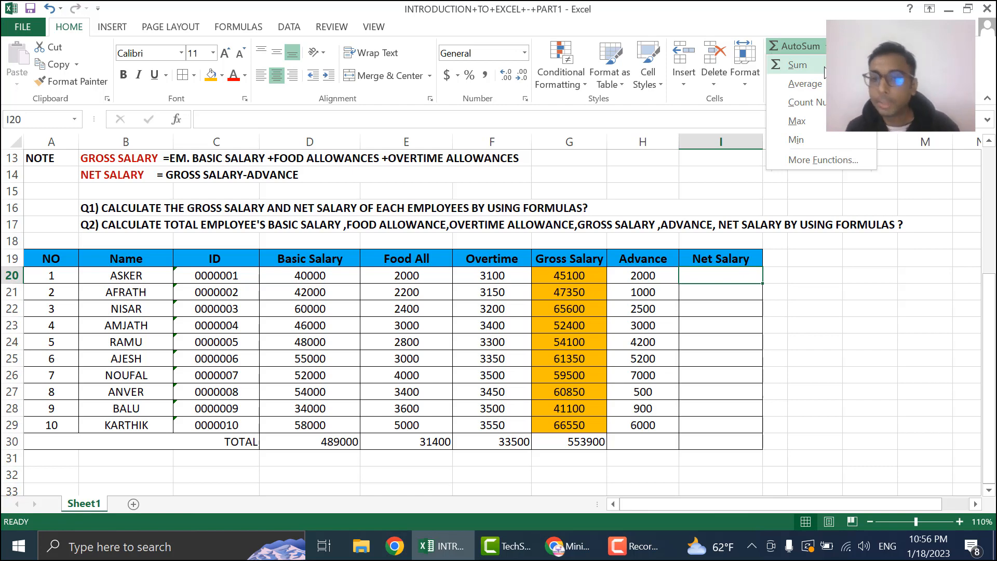
pyautogui.click(756, 336)
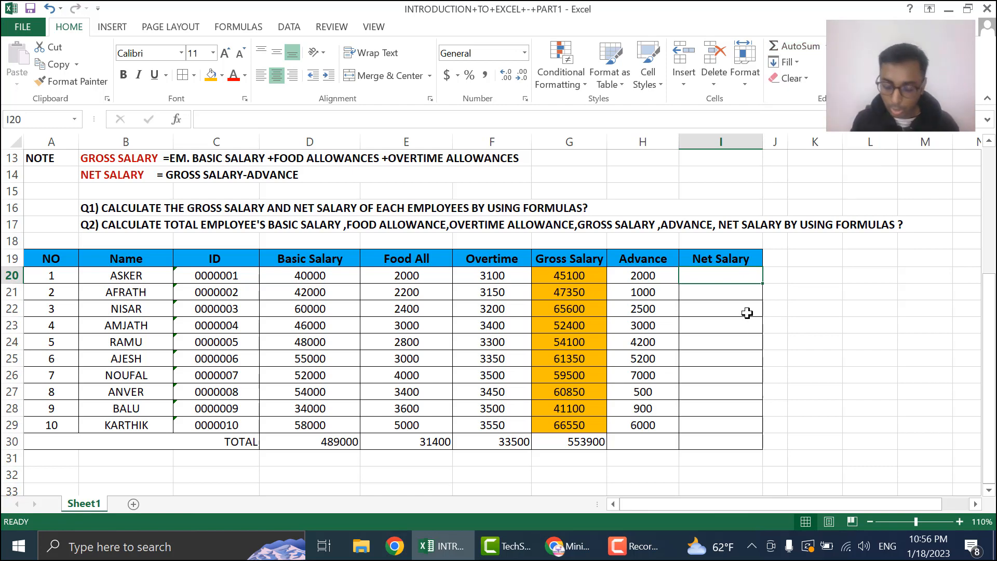
pyautogui.write('=')
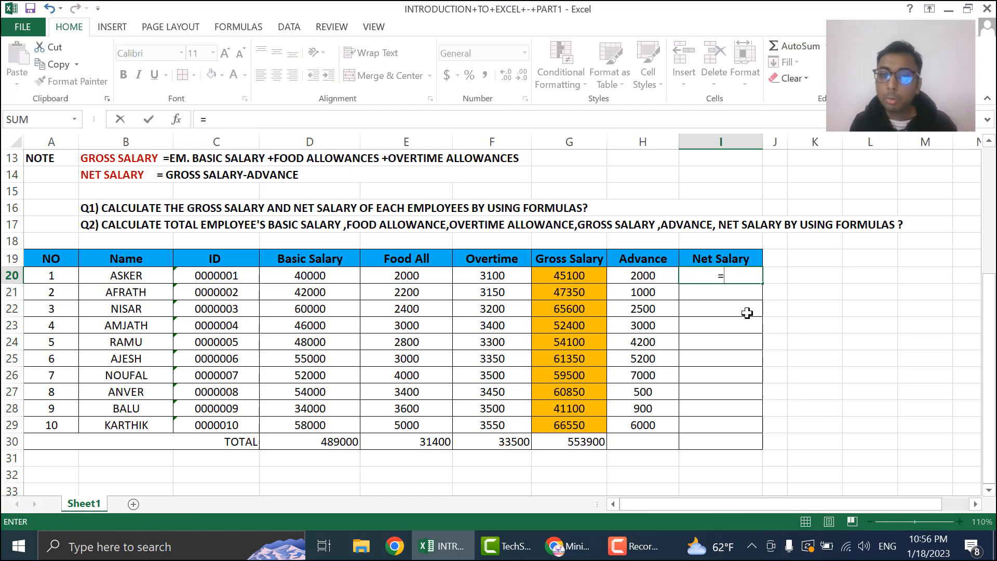
pyautogui.click(584, 275)
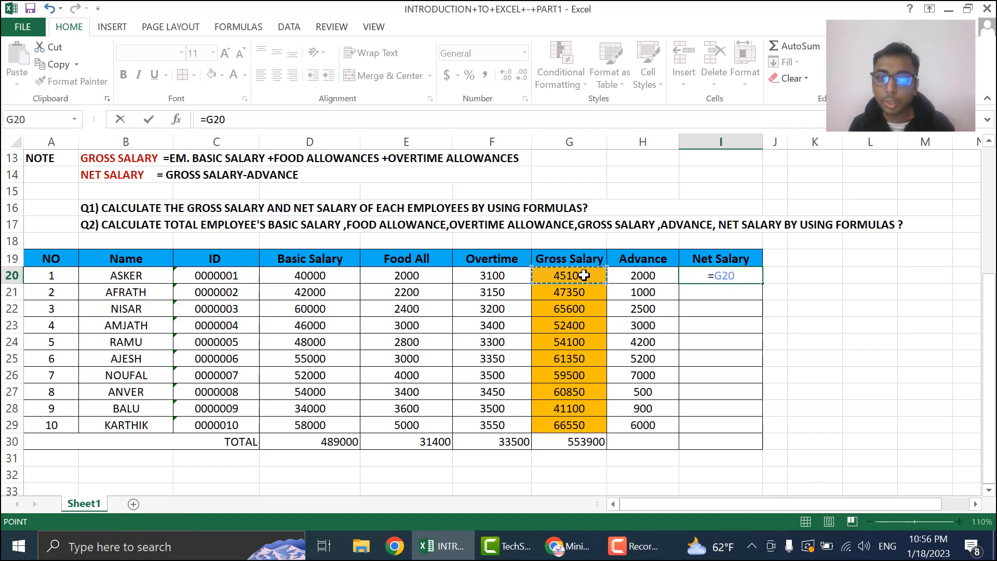
pyautogui.write('-')
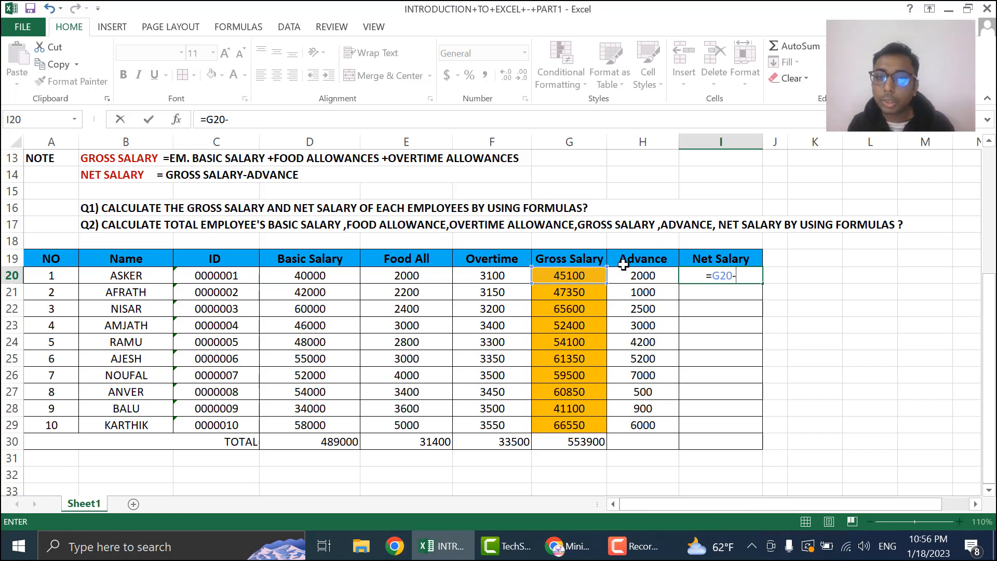
pyautogui.click(639, 280)
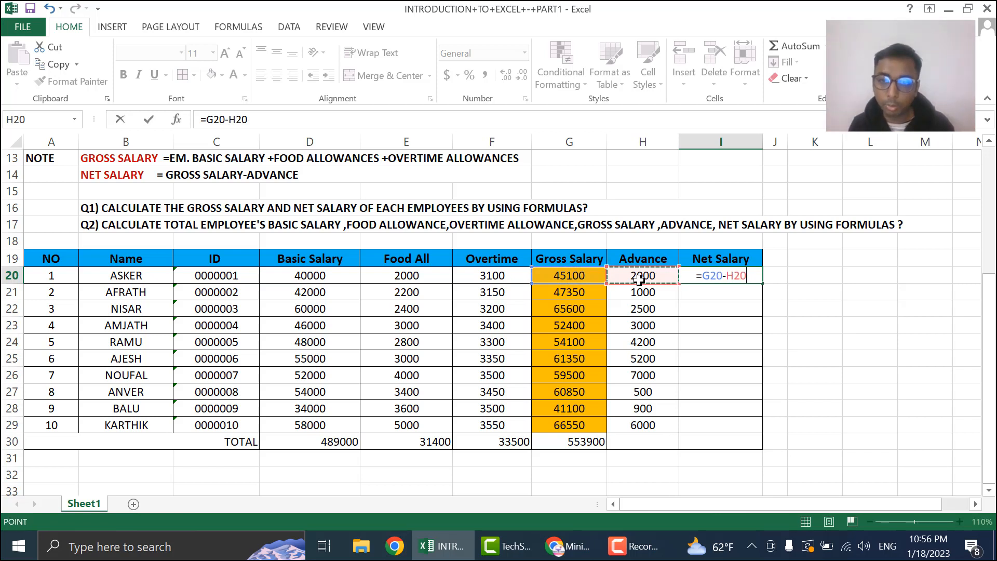
pyautogui.press('Return')
# Fill the net salary formula from I20 down to I29 and check the last employee's formula
pyautogui.click(715, 274)
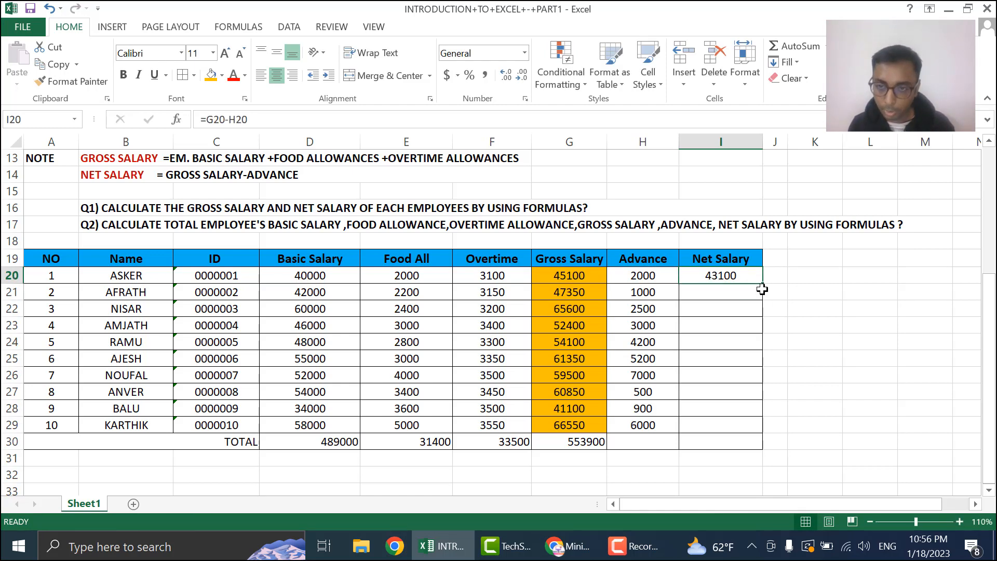
pyautogui.doubleClick(764, 285)
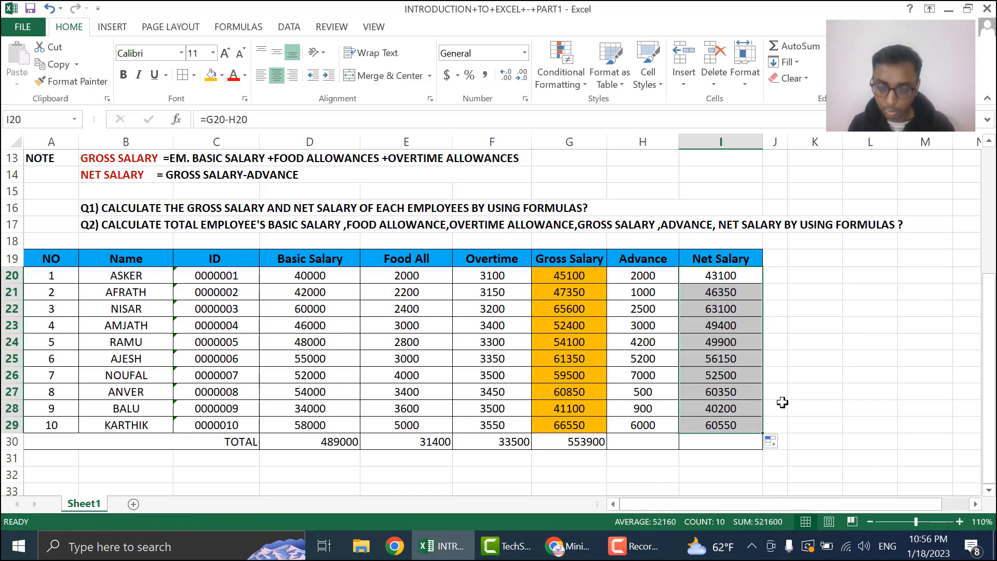
pyautogui.click(730, 277)
pyautogui.click(719, 425)
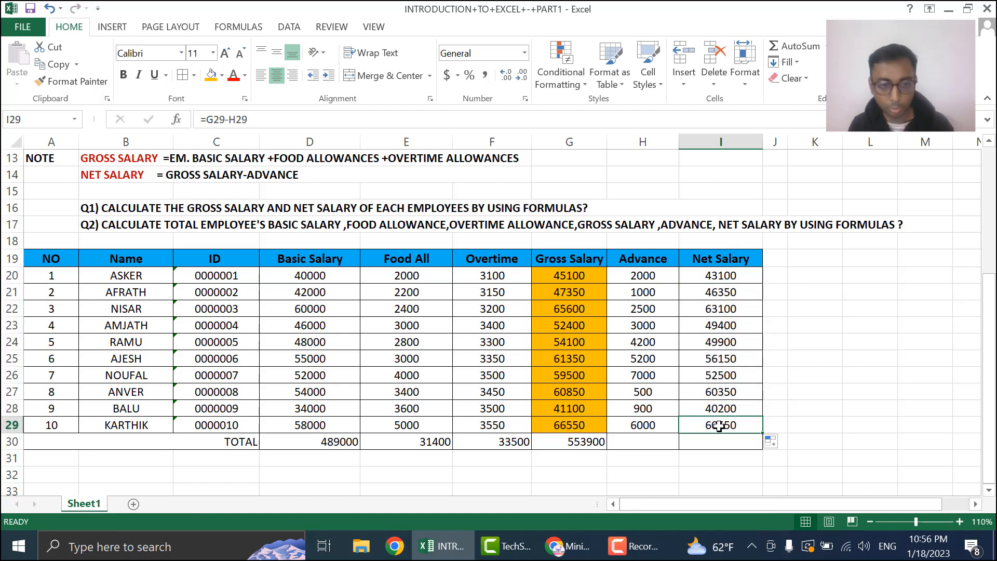
pyautogui.moveTo(719, 425); pyautogui.dragTo(117, 413)
pyautogui.click(128, 277)
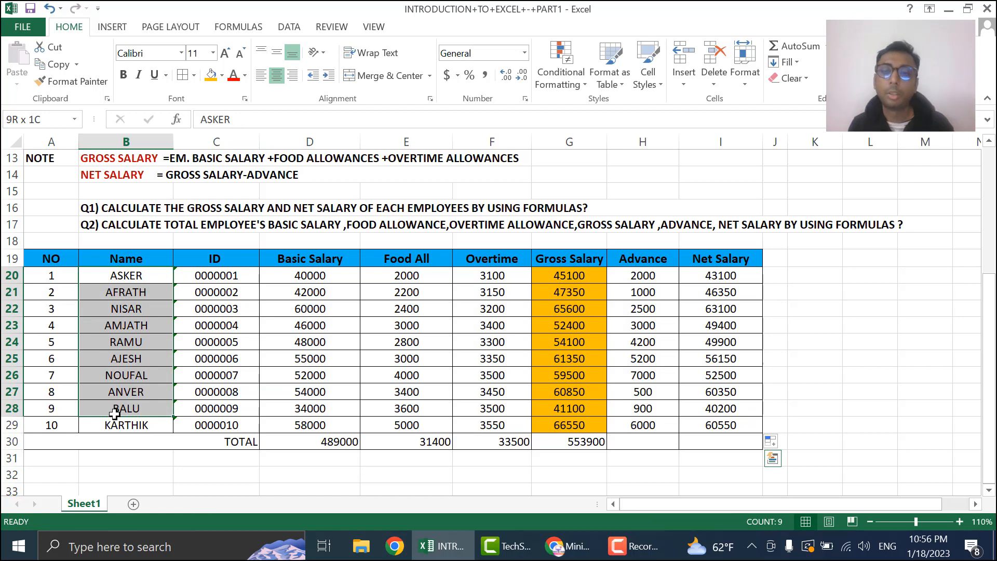
pyautogui.click(742, 430)
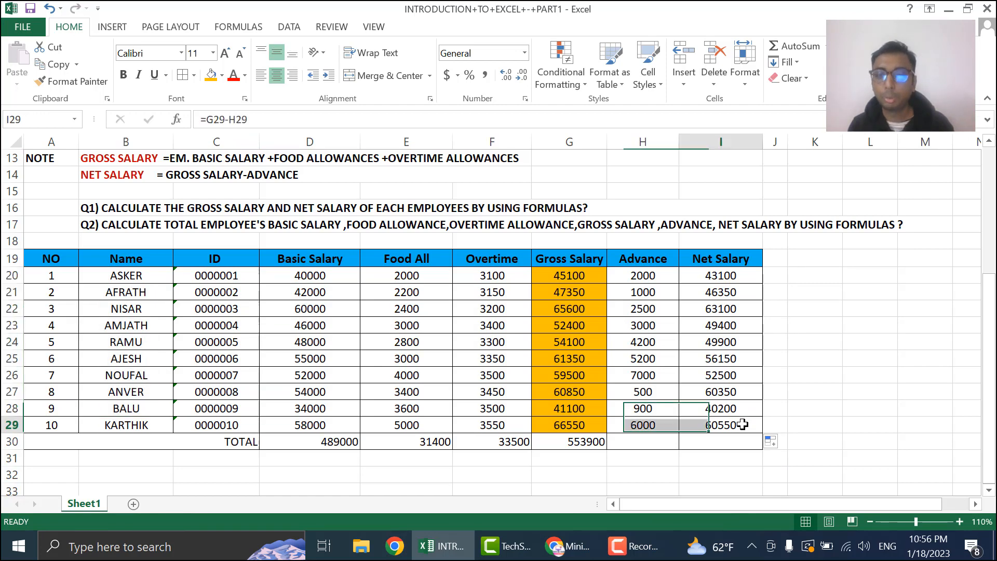
# Extend the SUM formula in G30 across the TOTAL row to the Advance and Net Salary columns, H30:I30
pyautogui.click(656, 441)
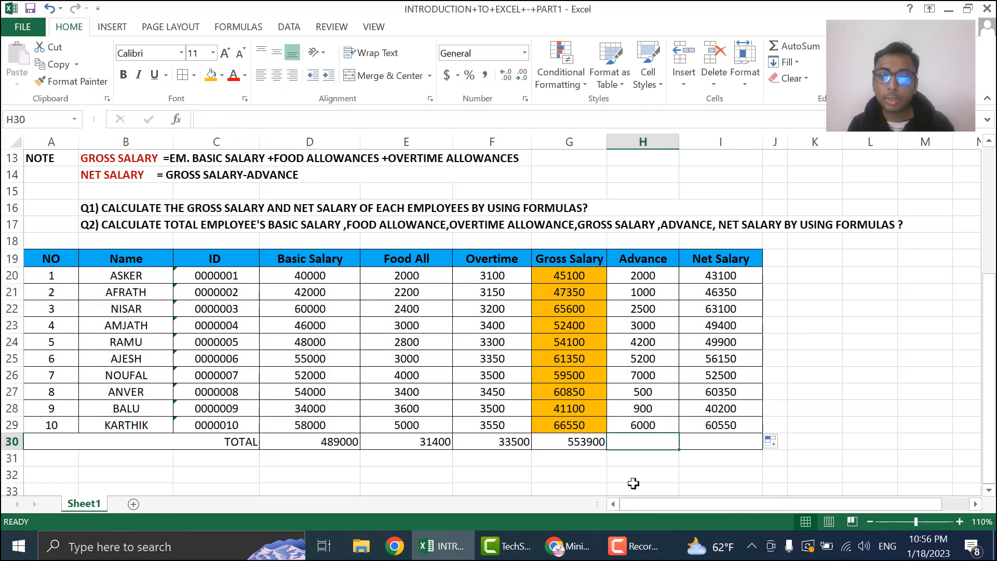
pyautogui.click(590, 443)
pyautogui.moveTo(606, 449); pyautogui.dragTo(42, 259)
# Centre the contents of the whole new table A19:I30 horizontally and align them to the middle vertically
pyautogui.click(774, 474)
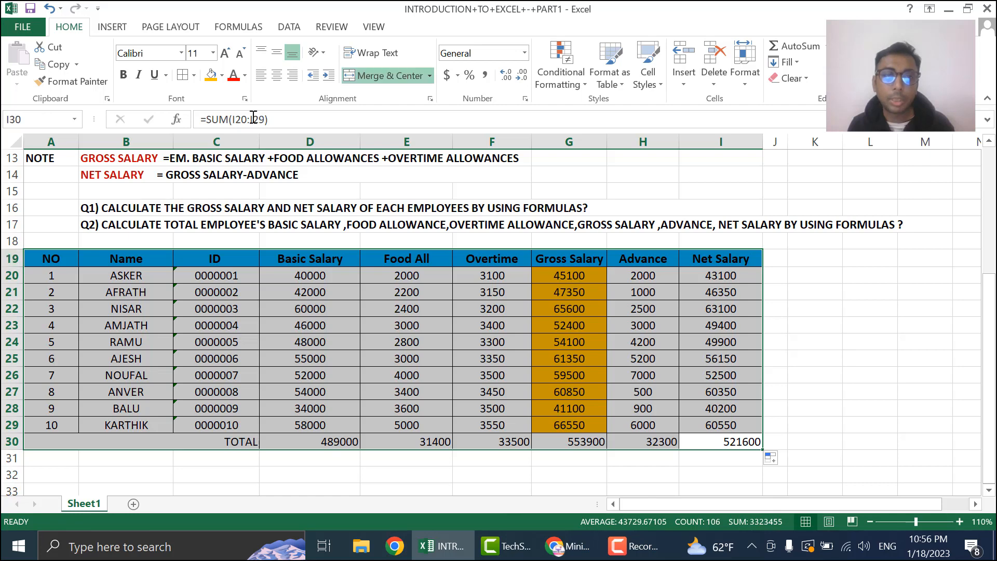
pyautogui.click(277, 76)
pyautogui.click(277, 53)
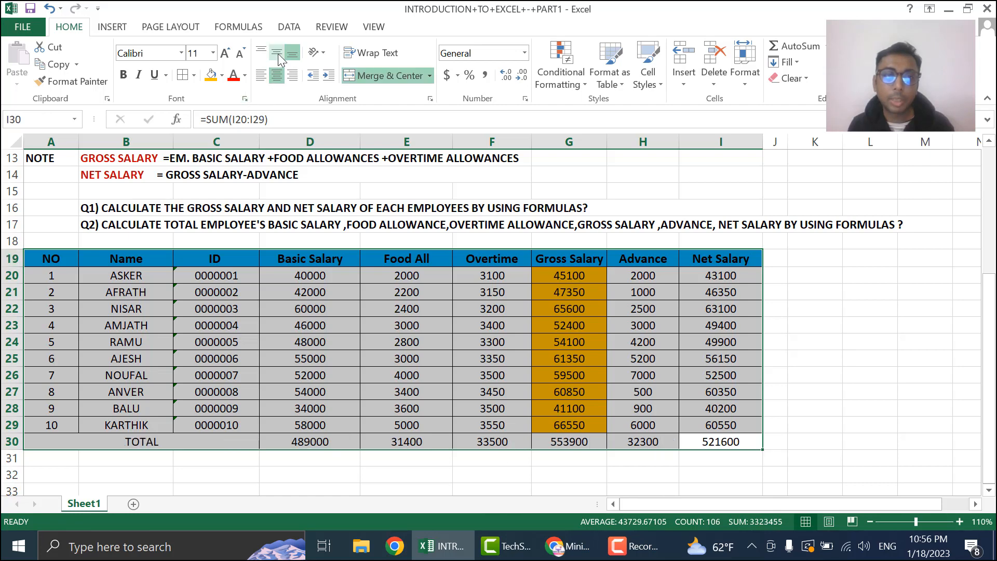
pyautogui.click(832, 394)
# Make the new table's TOTAL row bold from A30 to I30
pyautogui.moveTo(739, 444); pyautogui.dragTo(107, 439)
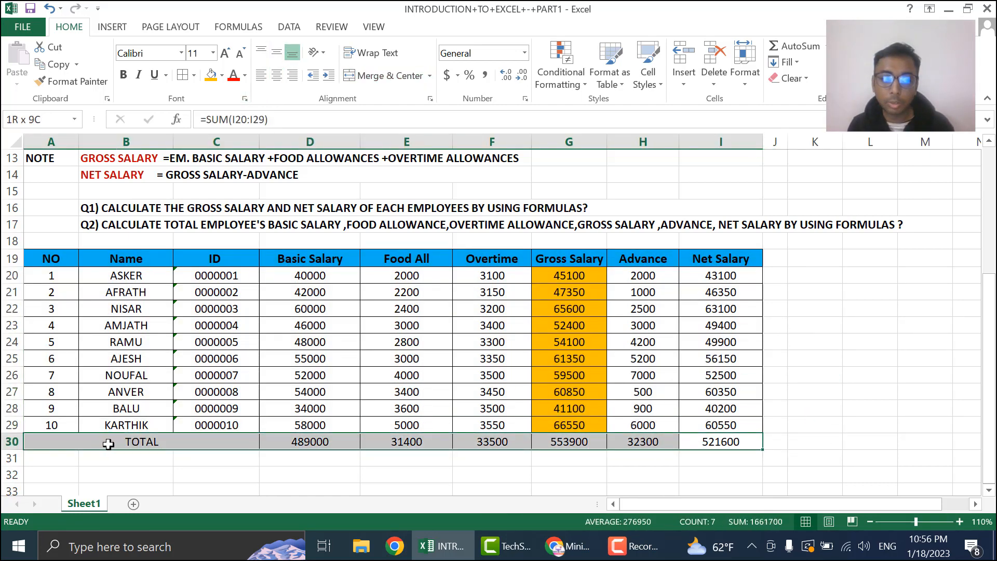
pyautogui.click(123, 74)
pyautogui.click(828, 474)
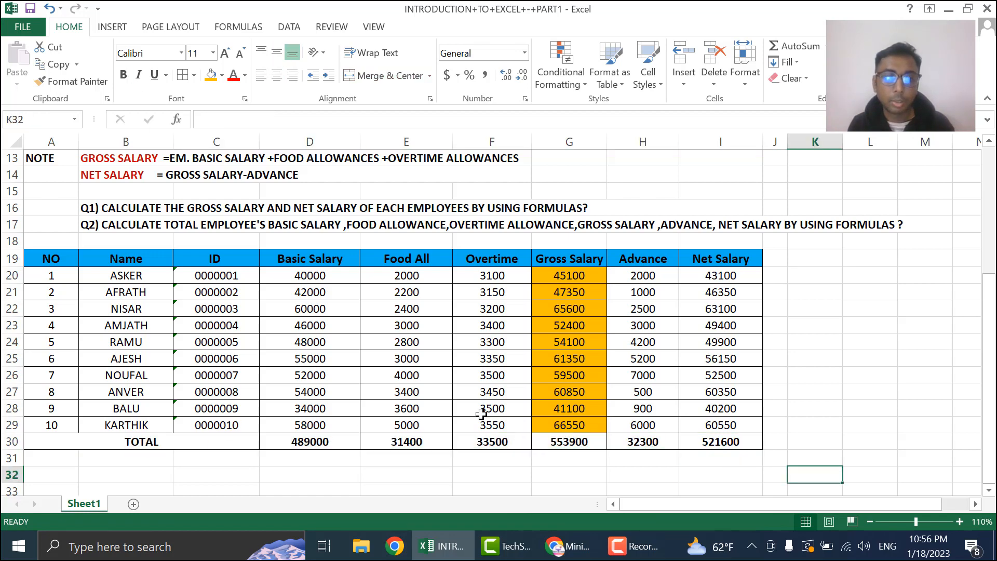
pyautogui.scroll(3, 488, 410)
pyautogui.scroll(-3, 481, 379)
pyautogui.scroll(-1, 249, 479)
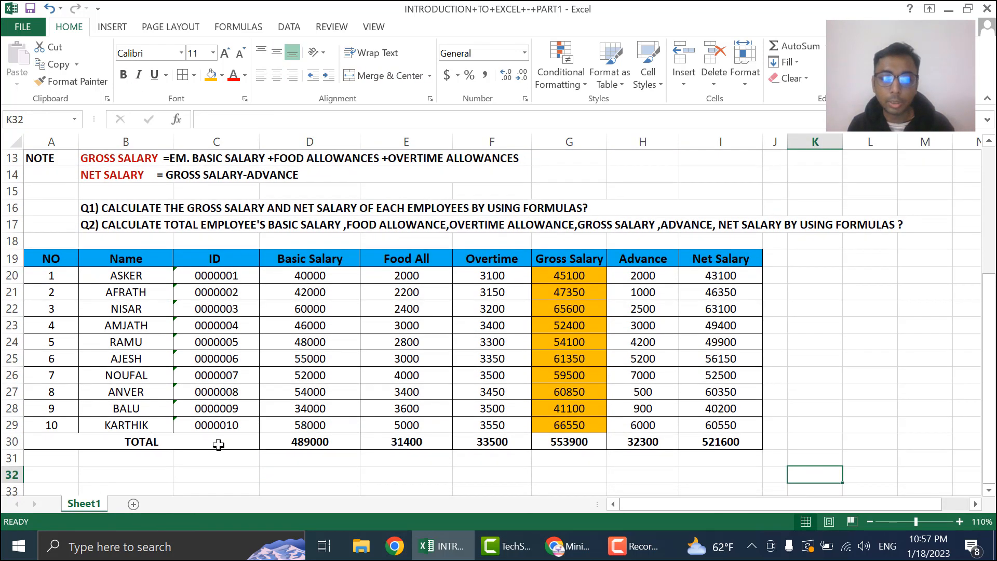
# Apply the standard yellow fill colour to the TOTAL row cells A30:H30
pyautogui.moveTo(216, 443); pyautogui.dragTo(643, 442)
pyautogui.scroll(2, 644, 442)
pyautogui.scroll(-2, 644, 441)
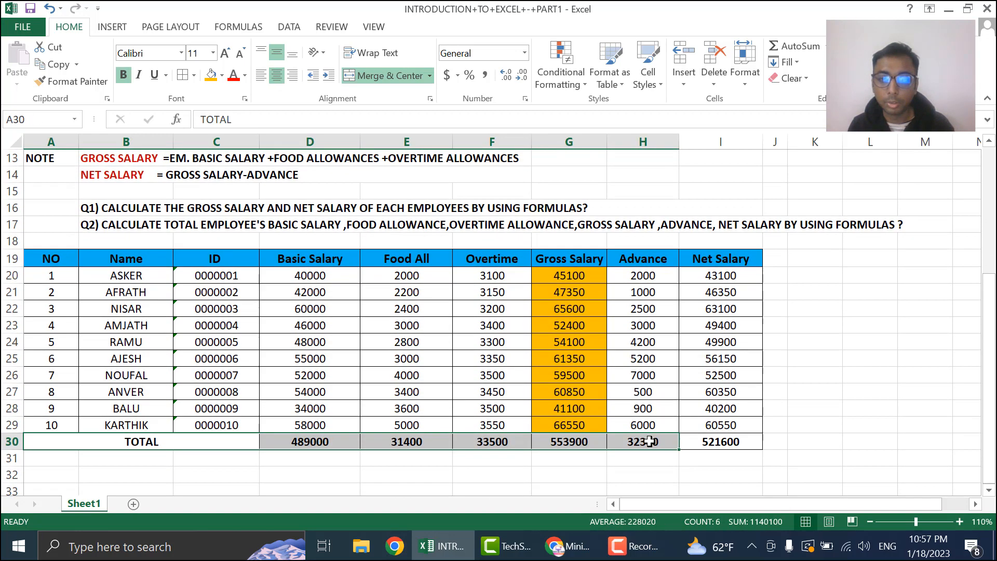
pyautogui.click(210, 75)
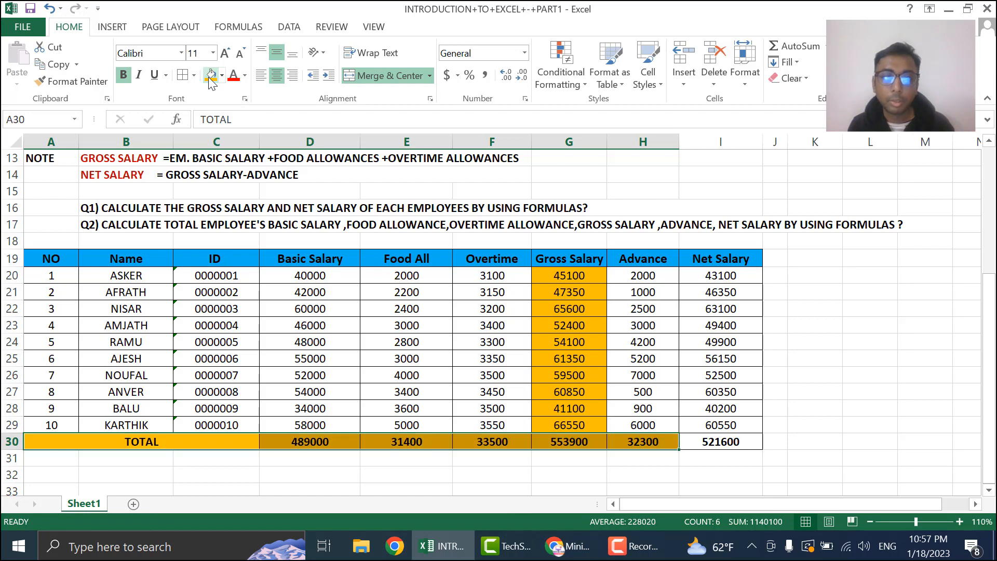
pyautogui.click(222, 76)
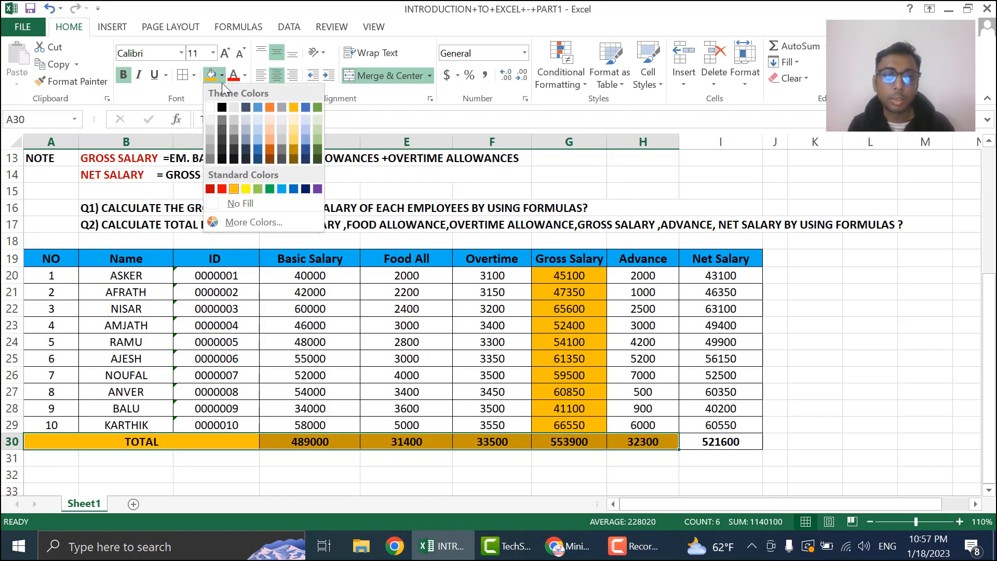
pyautogui.click(248, 189)
pyautogui.click(846, 457)
# Review questions Q1 and Q2 and check the gross and net salary formulas in G20 and I20 against Q1
pyautogui.scroll(4, 860, 484)
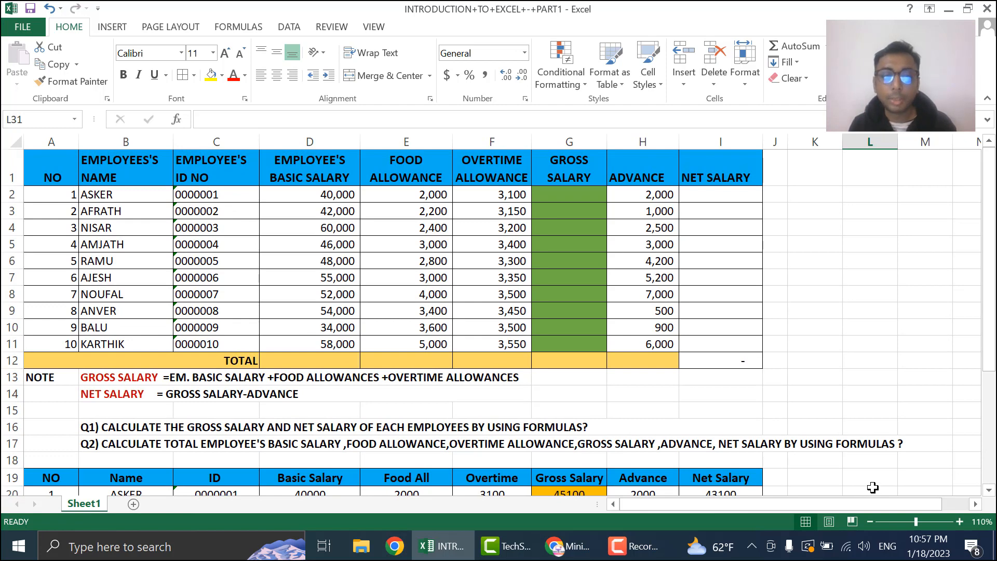
pyautogui.scroll(-1, 872, 487)
pyautogui.click(126, 363)
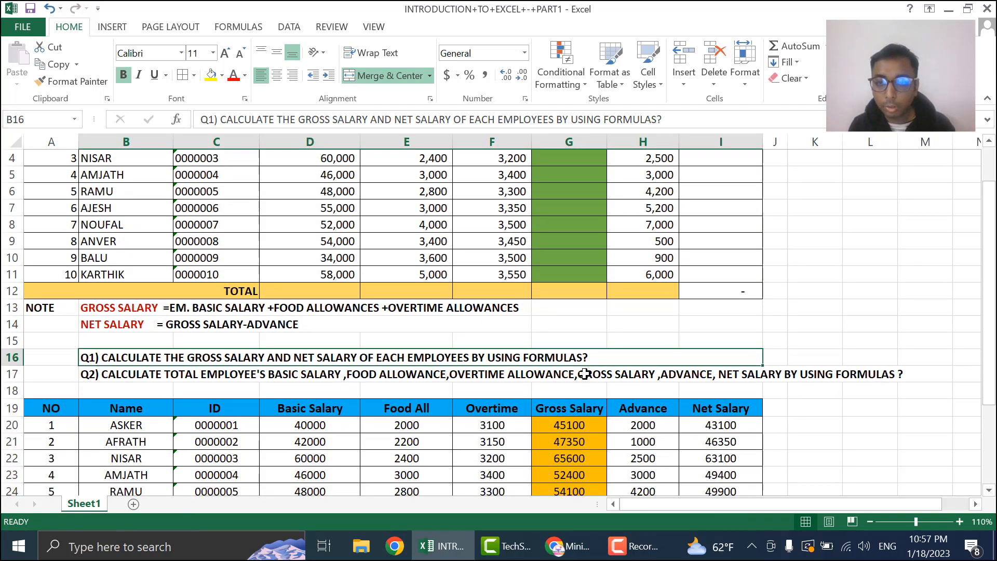
pyautogui.click(776, 376)
pyautogui.scroll(-2, 862, 412)
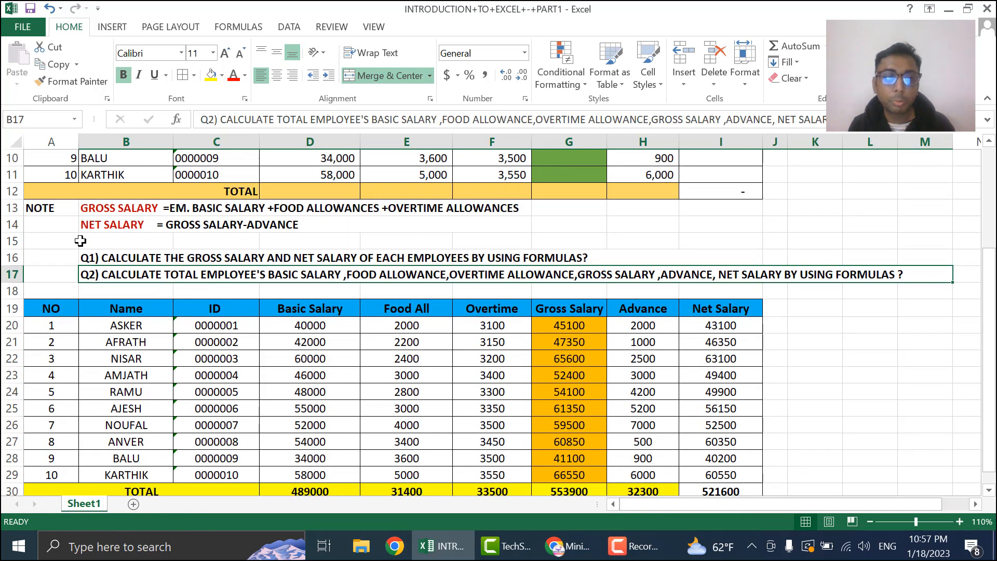
pyautogui.click(661, 327)
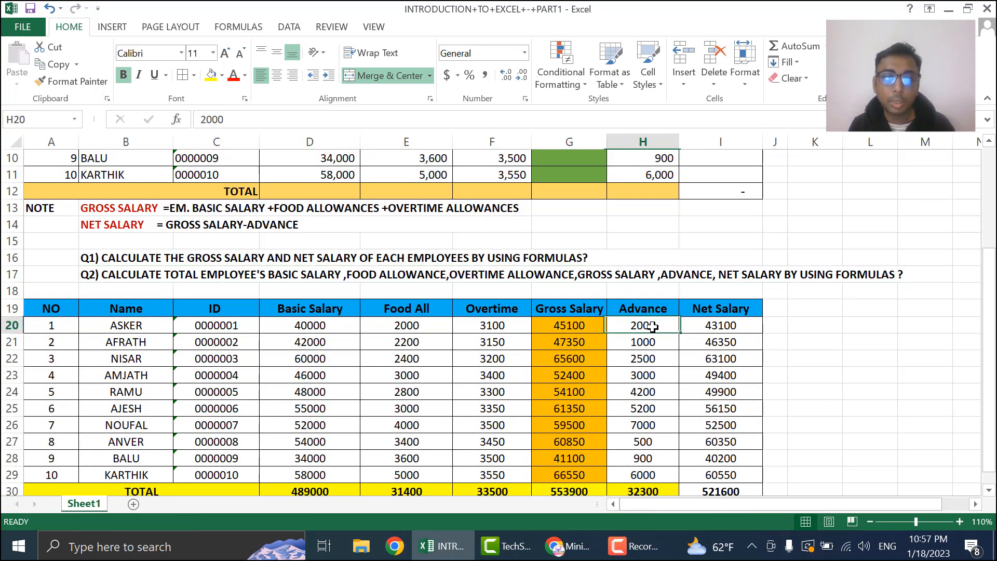
pyautogui.click(527, 255)
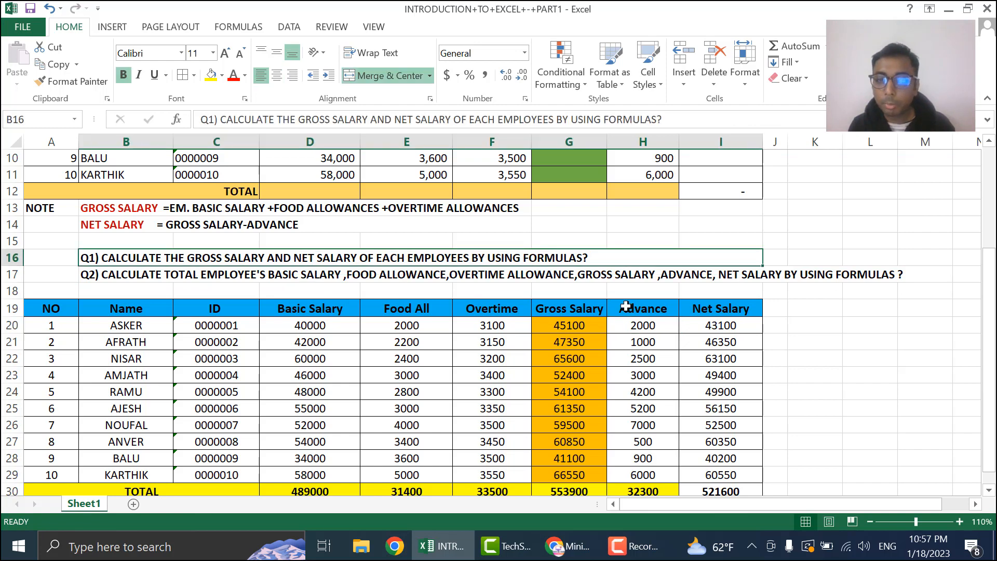
pyautogui.click(597, 329)
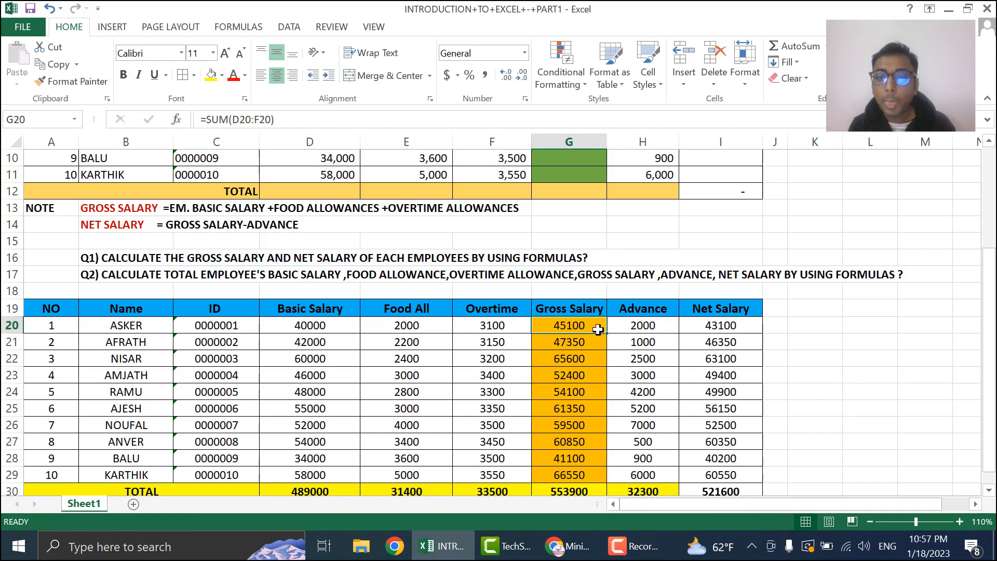
pyautogui.click(737, 327)
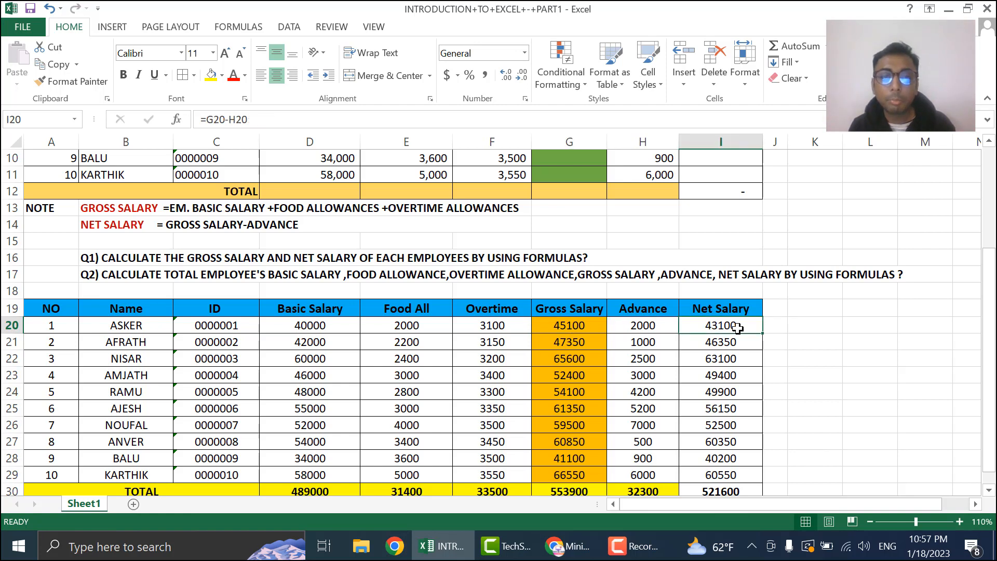
# Review question Q2 and check the column total formulas in the TOTAL row from D30 to H30
pyautogui.scroll(-2, 282, 327)
pyautogui.click(299, 390)
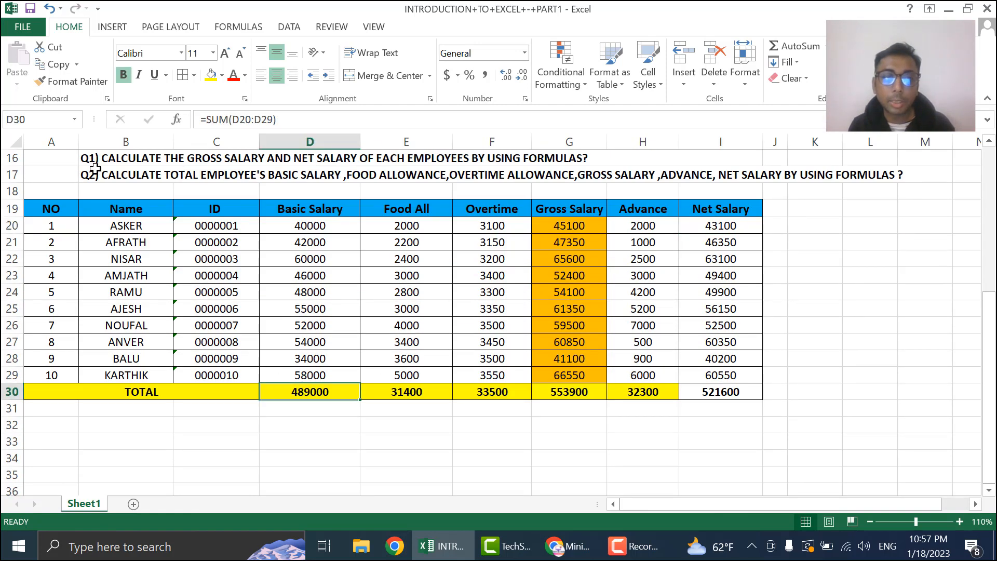
pyautogui.click(218, 177)
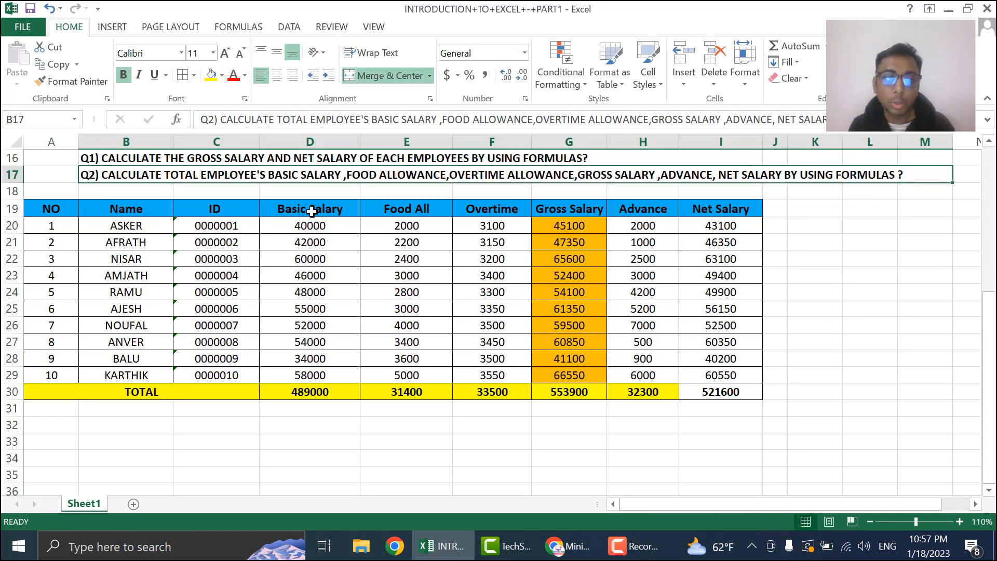
pyautogui.click(307, 392)
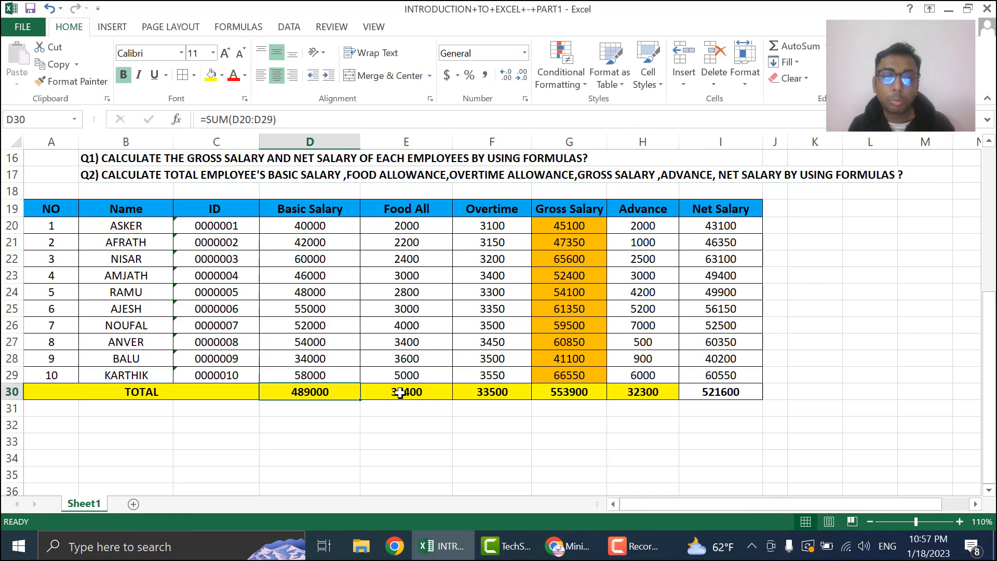
pyautogui.click(400, 392)
pyautogui.click(485, 392)
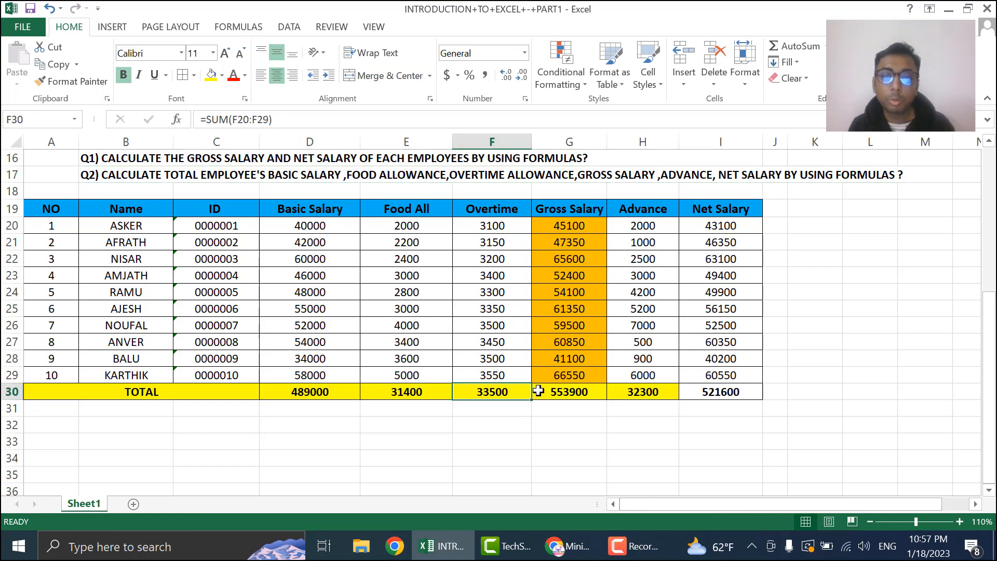
pyautogui.click(564, 393)
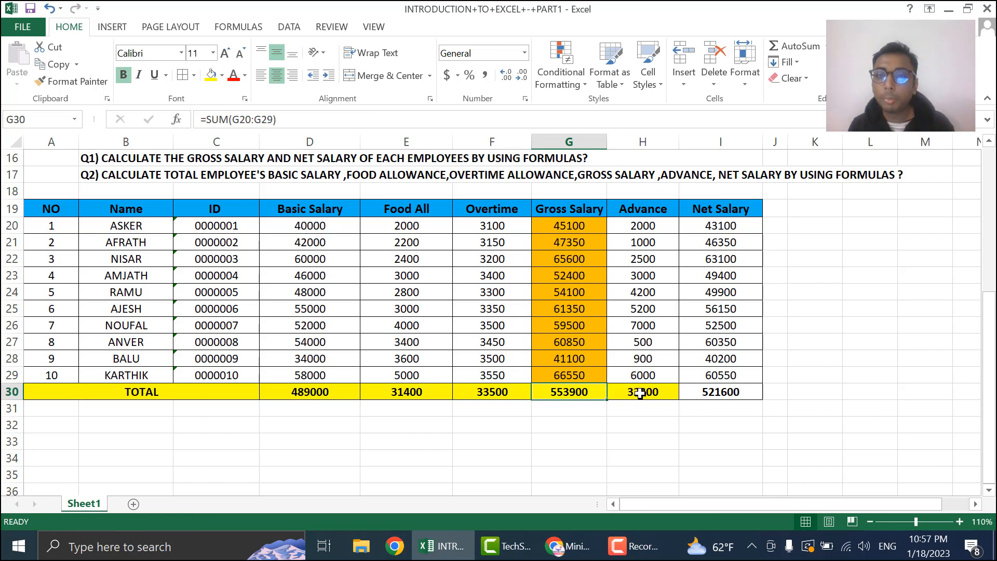
pyautogui.click(640, 394)
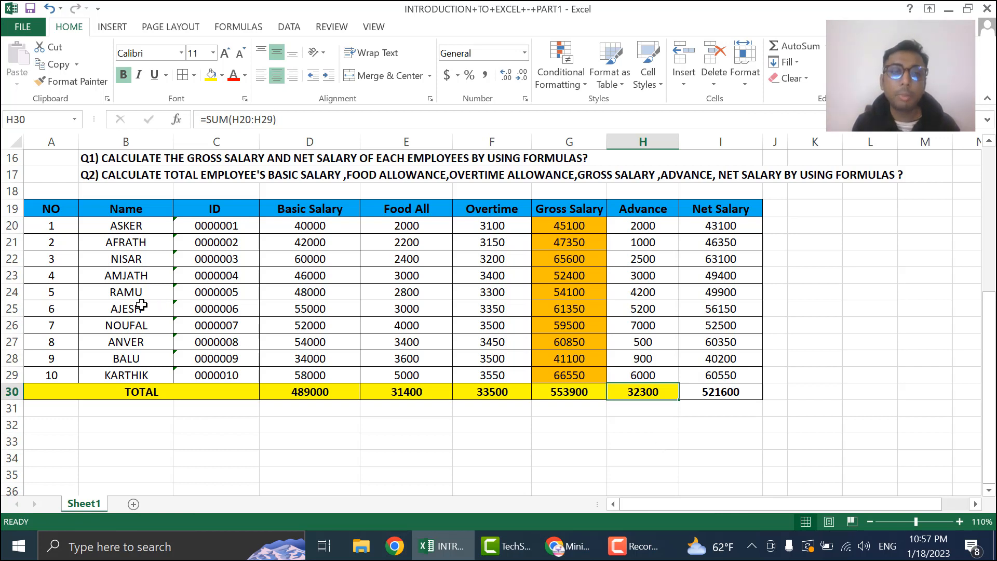
# Try blue solid-fill data bars on the basic salary, food and overtime values in D20:F29, and undo them
pyautogui.moveTo(275, 224); pyautogui.dragTo(472, 368)
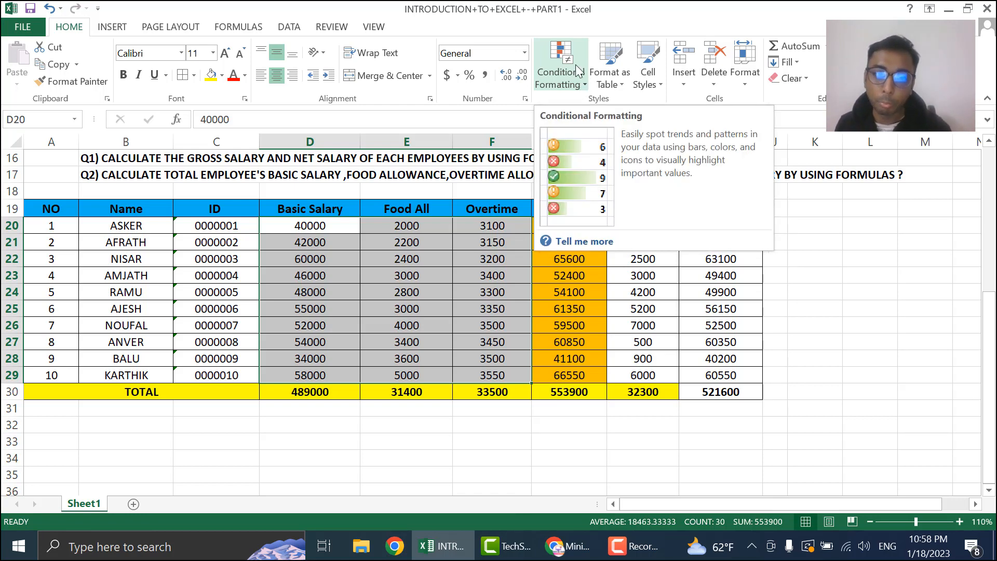
pyautogui.click(571, 87)
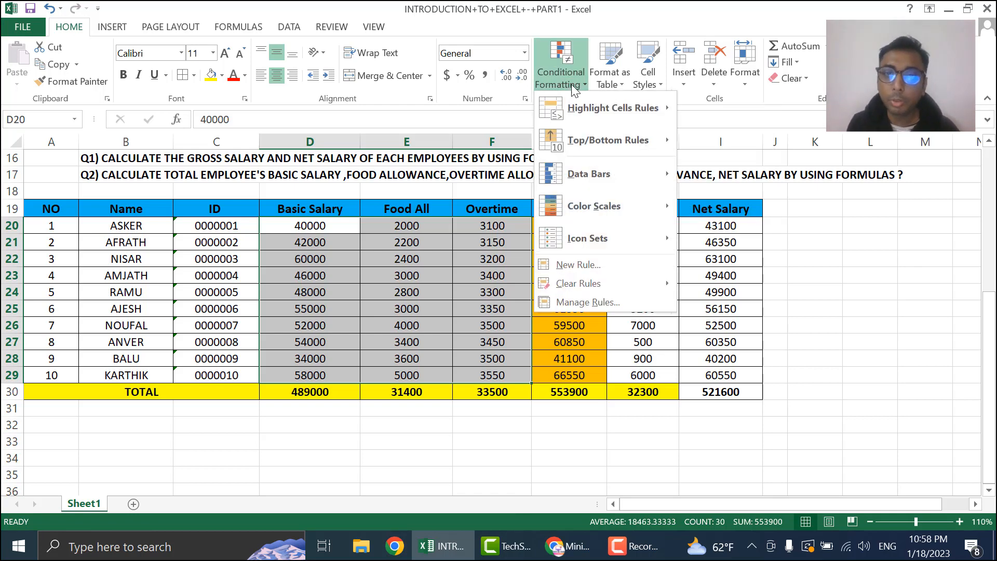
pyautogui.moveTo(573, 136)
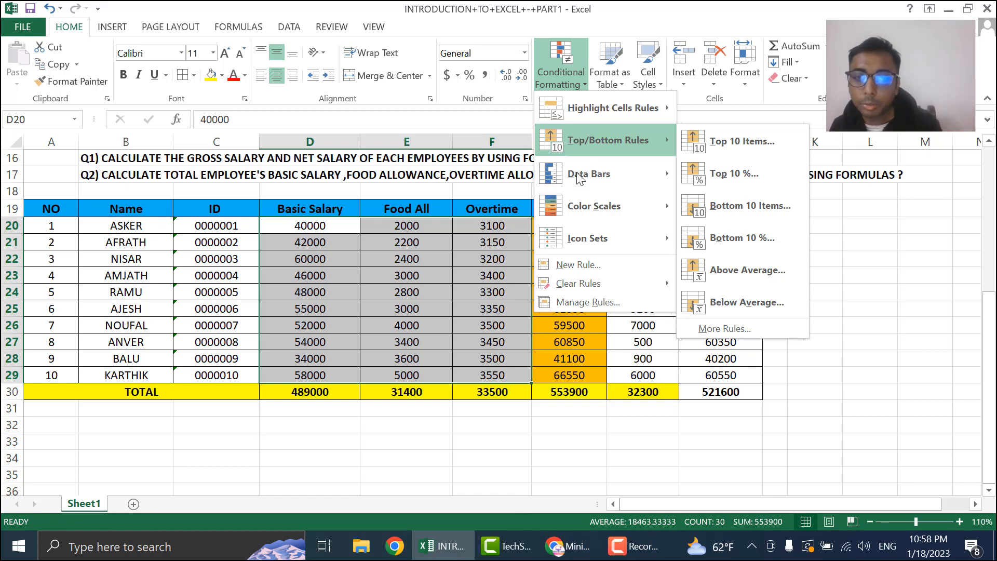
pyautogui.moveTo(603, 204)
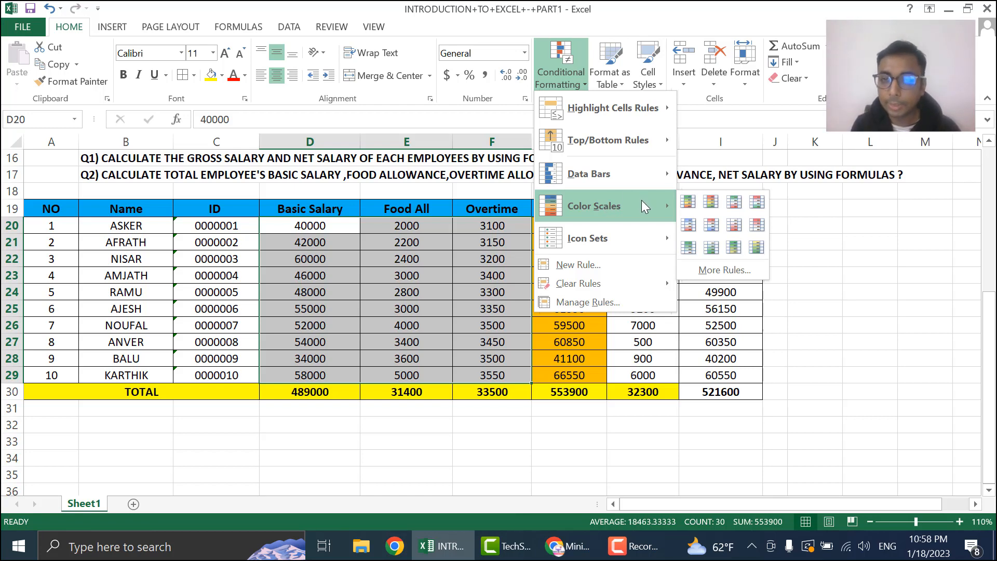
pyautogui.moveTo(642, 189)
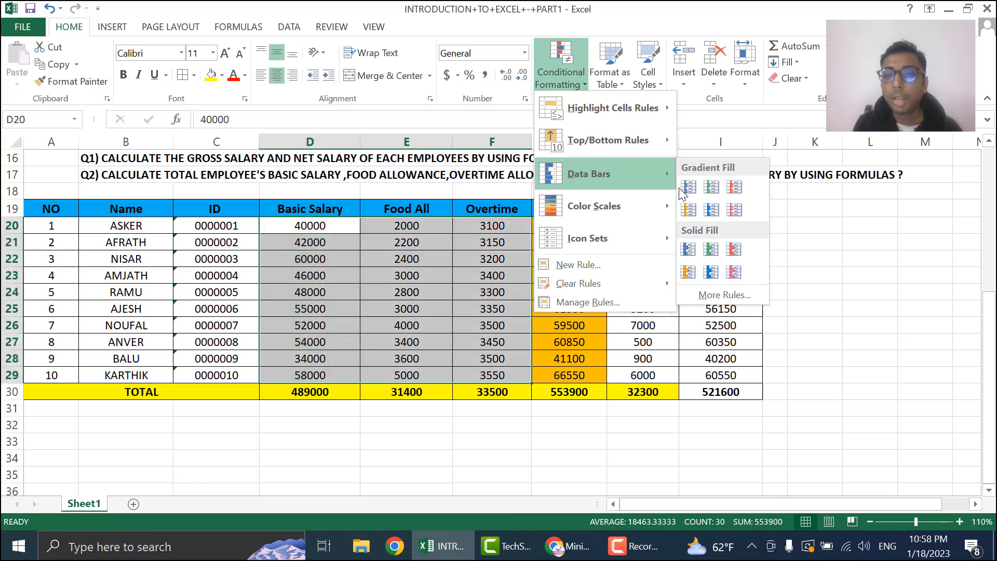
pyautogui.click(688, 249)
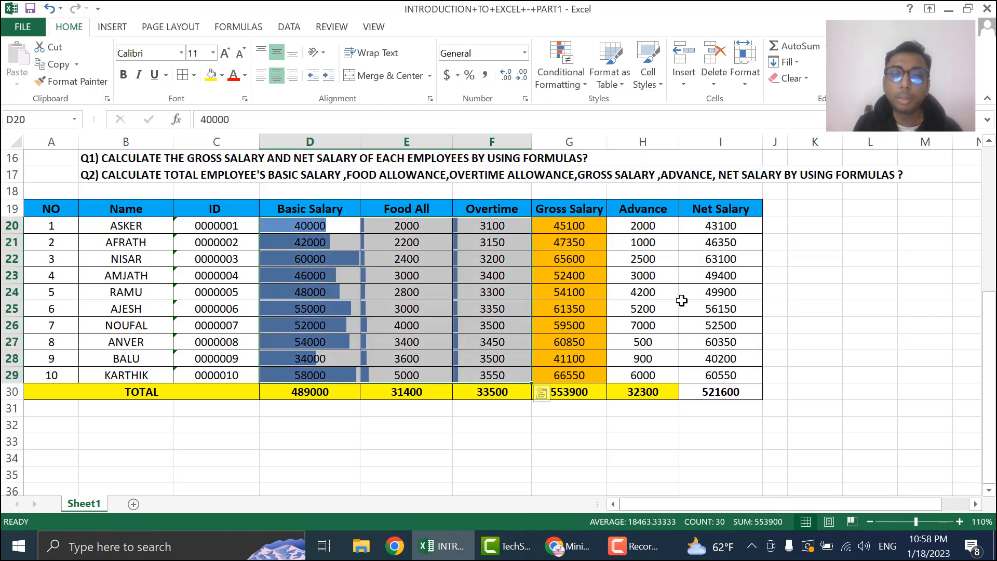
pyautogui.click(815, 390)
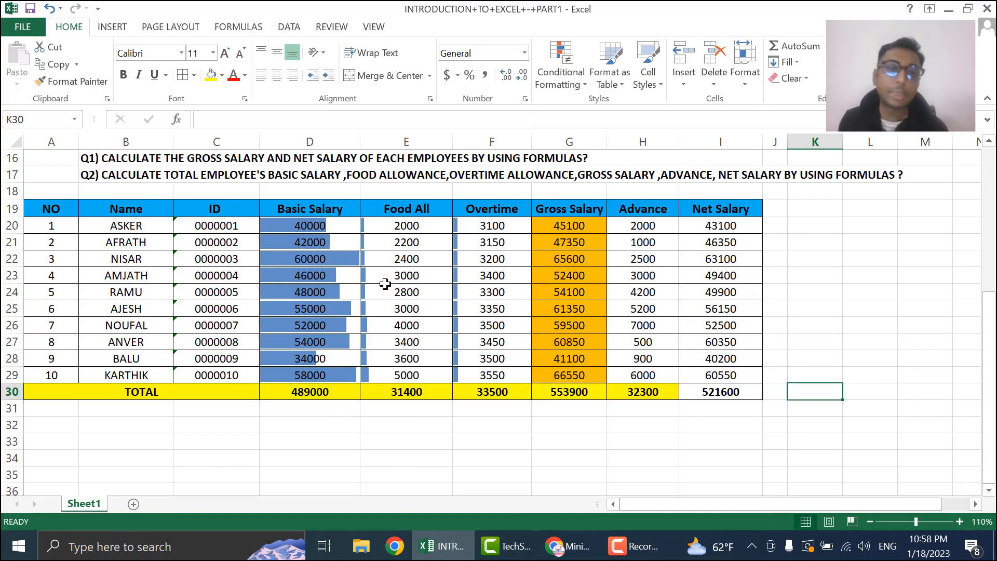
pyautogui.click(341, 258)
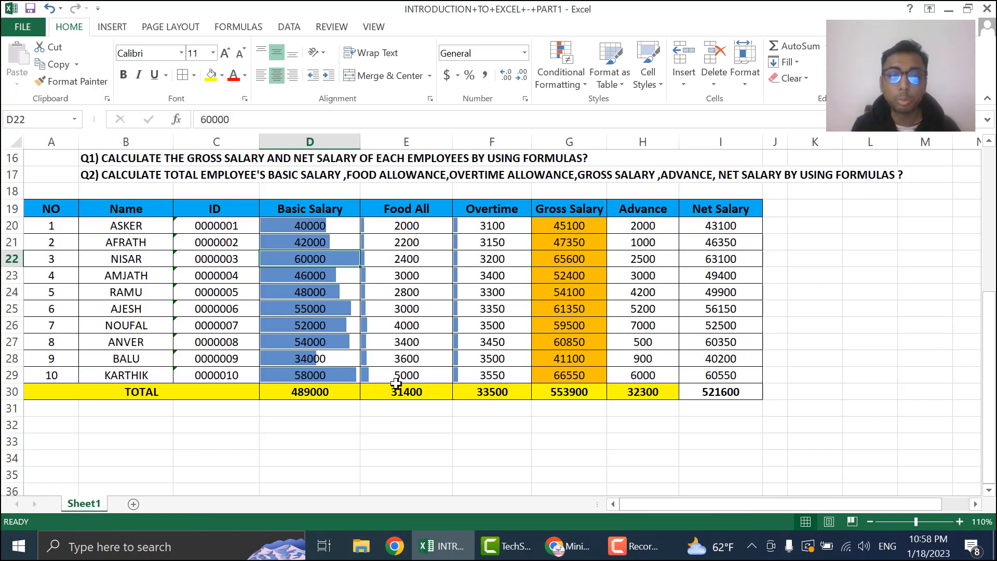
pyautogui.hotkey('ctrl', 'z')
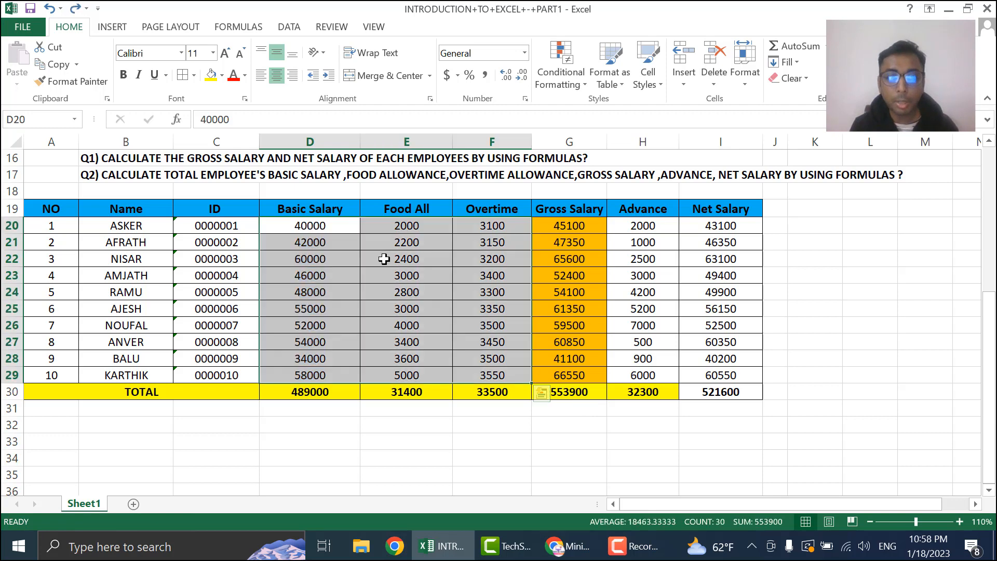
# Apply the blue gradient-fill data bars to the basic salary, food and overtime values in D20:F29
pyautogui.moveTo(331, 229); pyautogui.dragTo(507, 375)
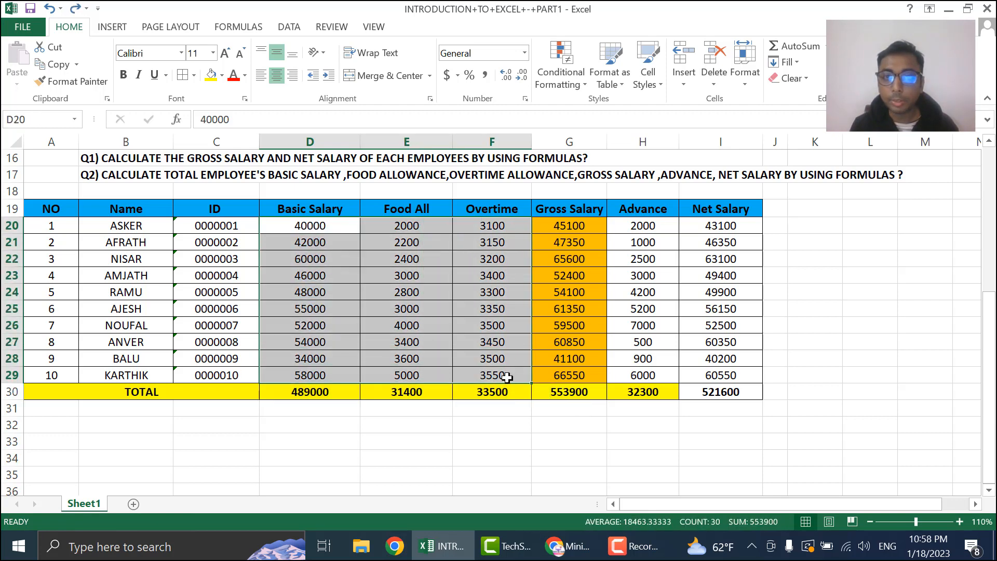
pyautogui.click(579, 84)
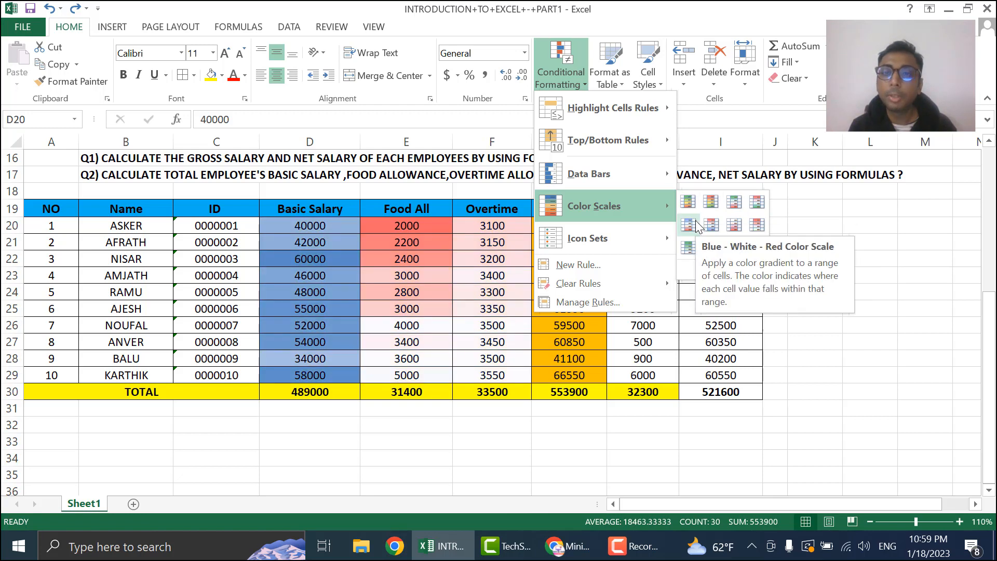
pyautogui.moveTo(646, 253)
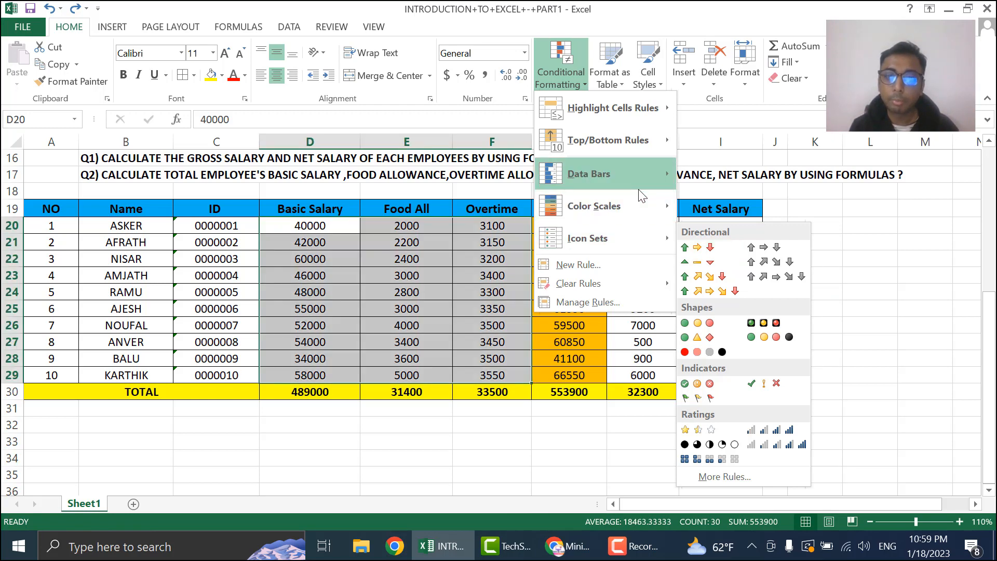
pyautogui.moveTo(664, 184)
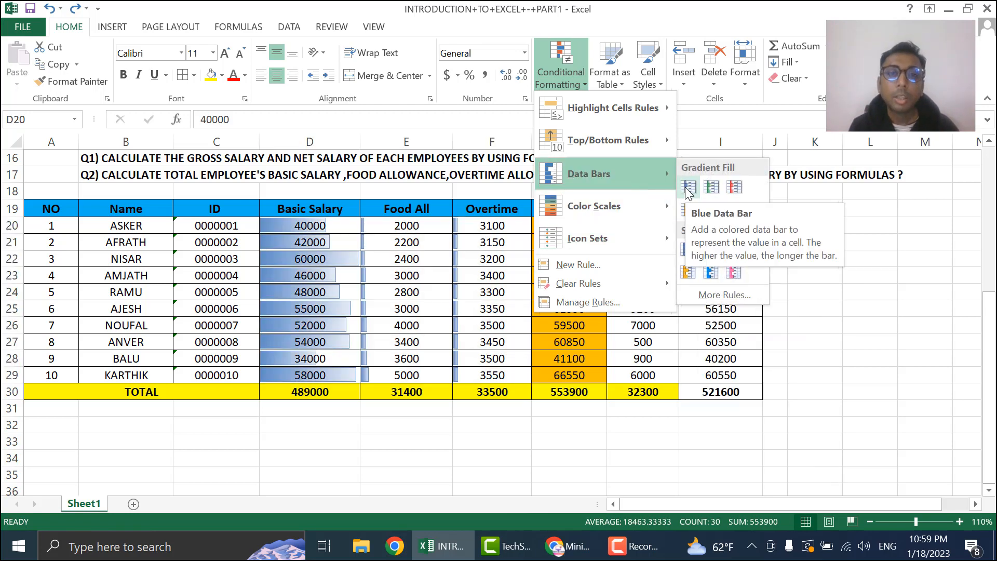
pyautogui.click(688, 187)
pyautogui.click(959, 391)
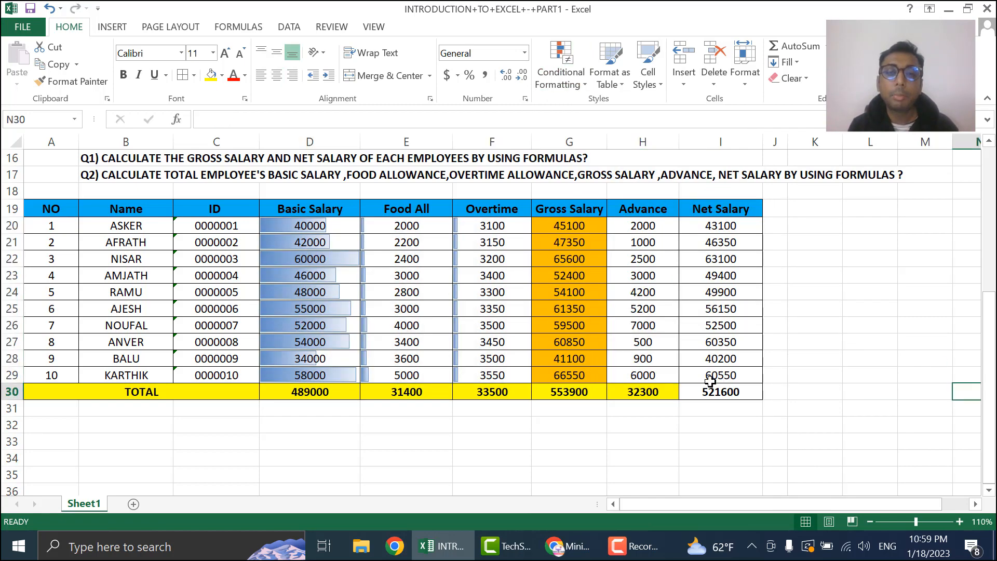
# Review the rebuilt salary table A19:I30 from its header row to the TOTAL row
pyautogui.scroll(4, 626, 377)
pyautogui.scroll(-4, 665, 380)
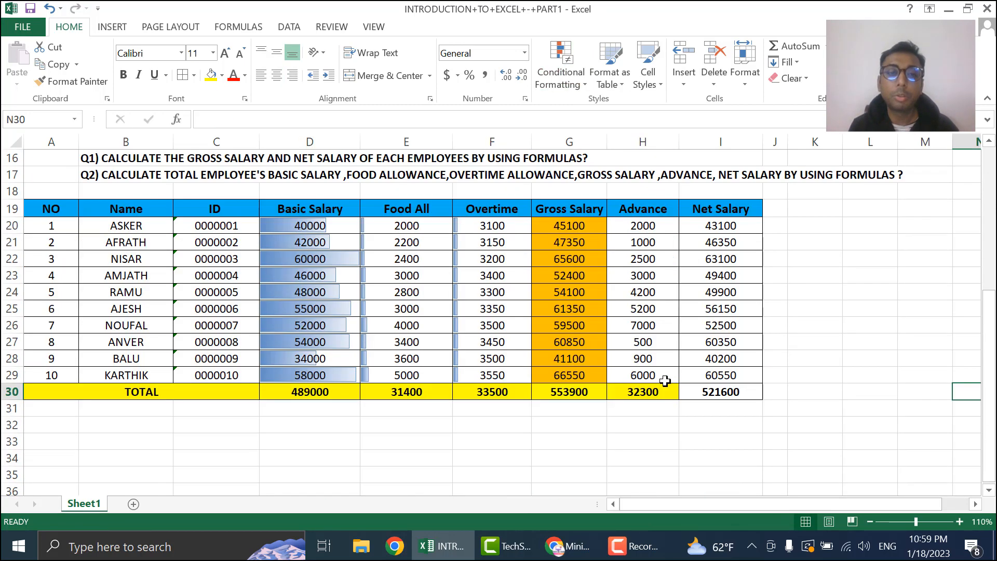
pyautogui.scroll(3, 664, 381)
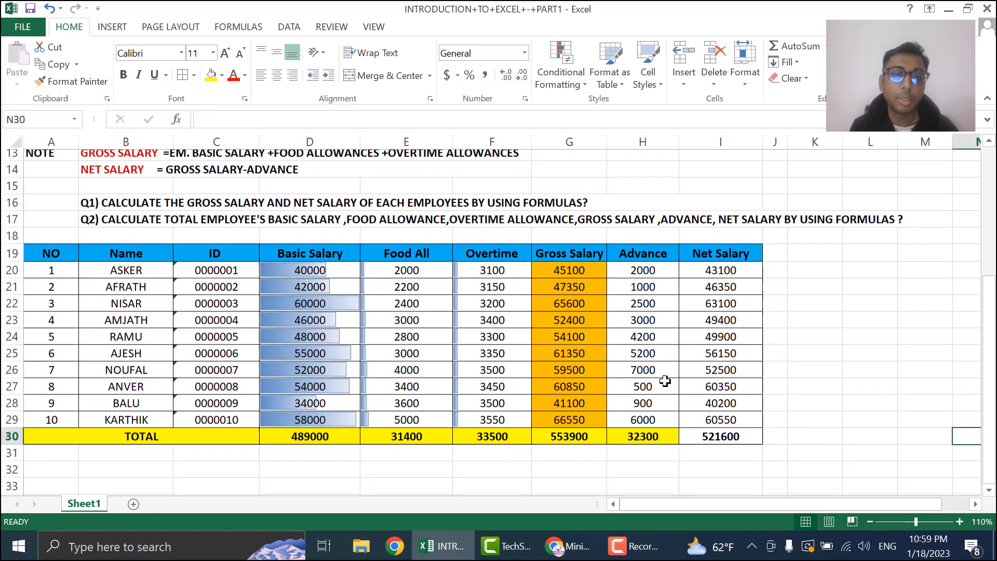
pyautogui.scroll(-2, 704, 422)
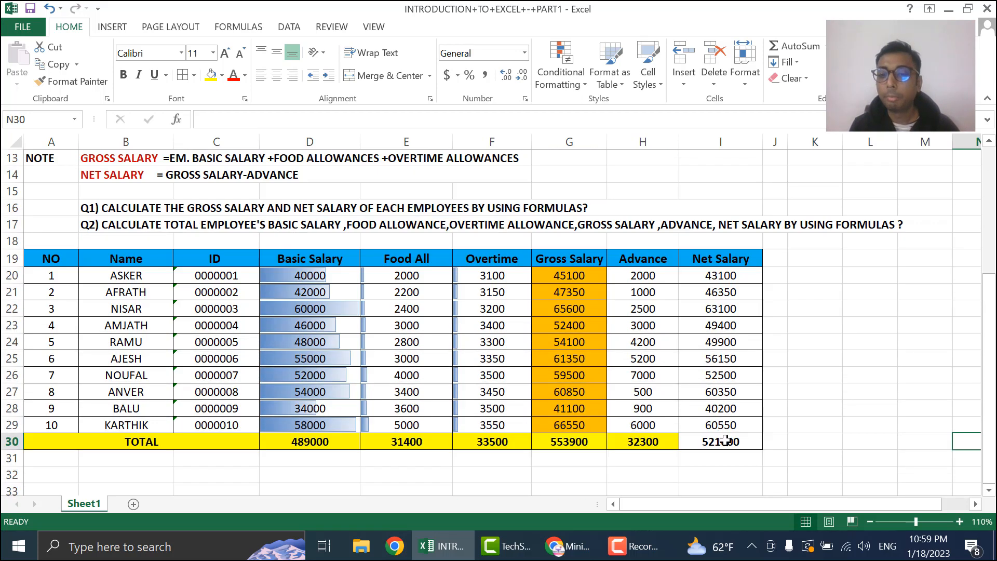
pyautogui.moveTo(722, 442); pyautogui.dragTo(62, 258)
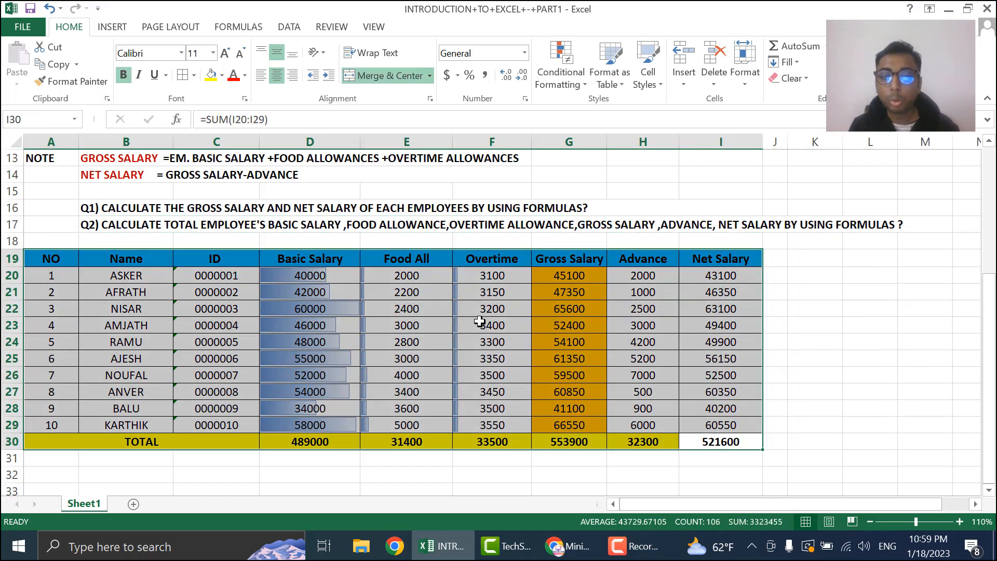
pyautogui.scroll(4, 585, 301)
pyautogui.scroll(-4, 592, 297)
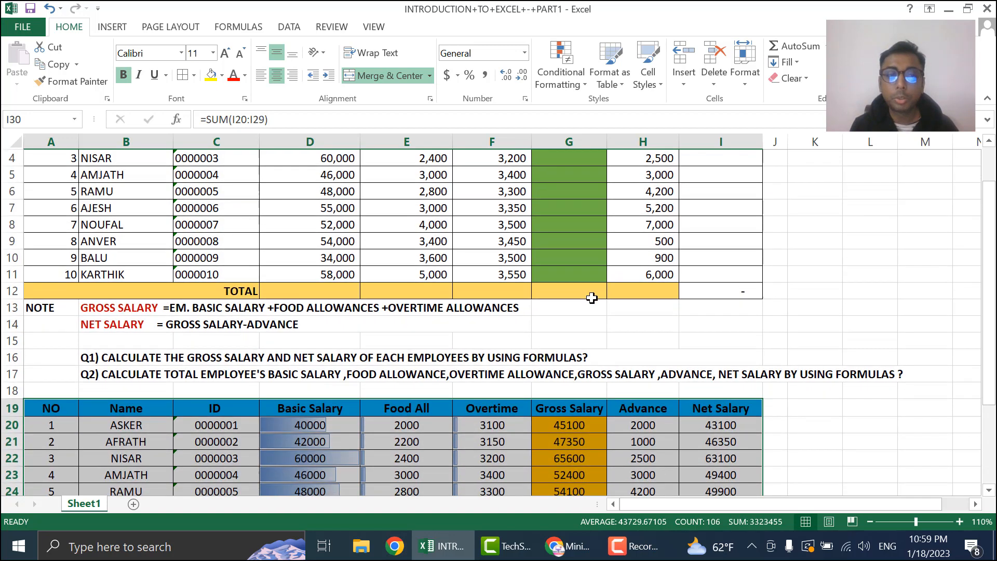
pyautogui.click(831, 410)
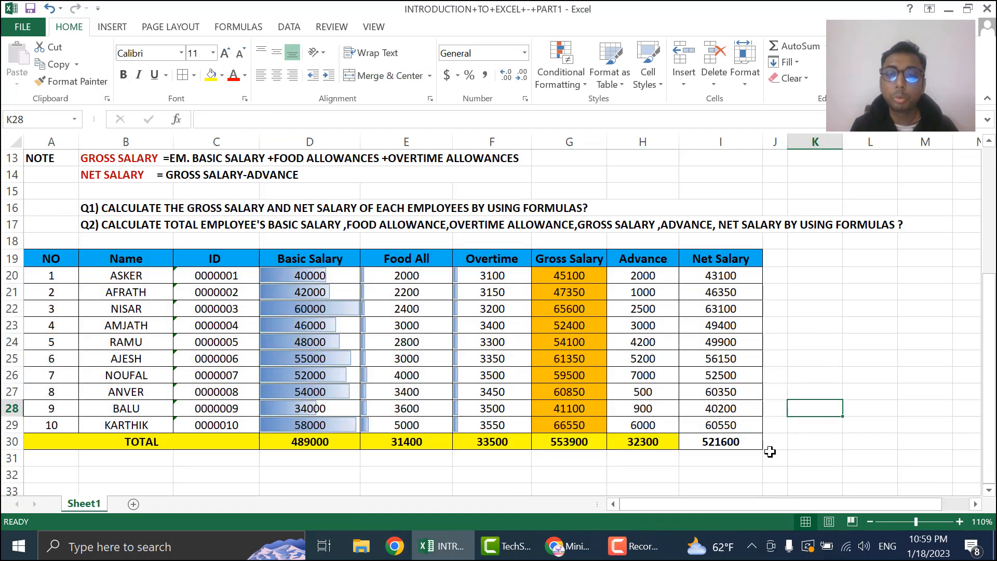
pyautogui.moveTo(727, 441); pyautogui.dragTo(54, 262)
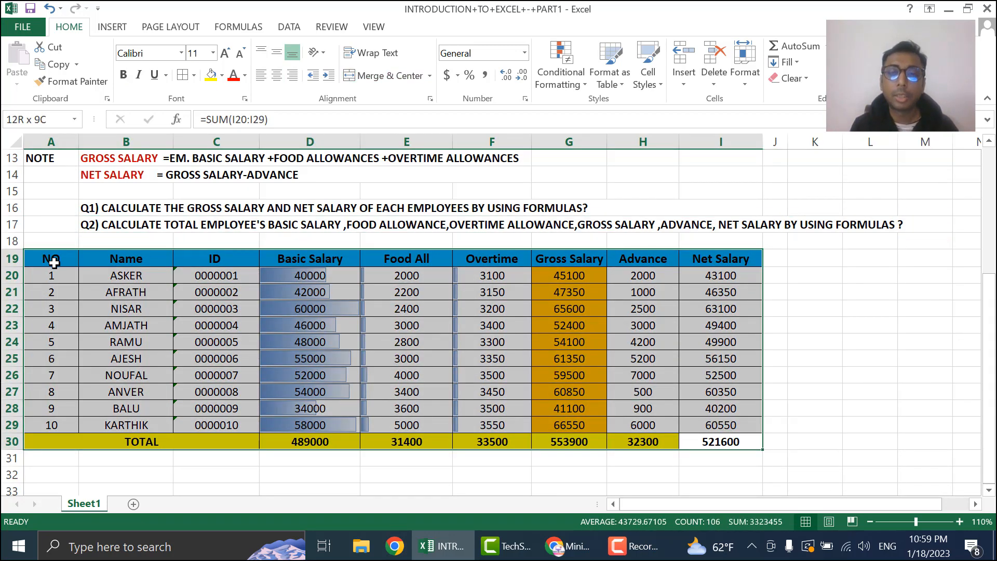
pyautogui.click(910, 393)
# Compare the original table in rows 1 to 12, its notes and questions with the rebuilt table from row 19
pyautogui.scroll(4, 831, 382)
pyautogui.scroll(-3, 830, 370)
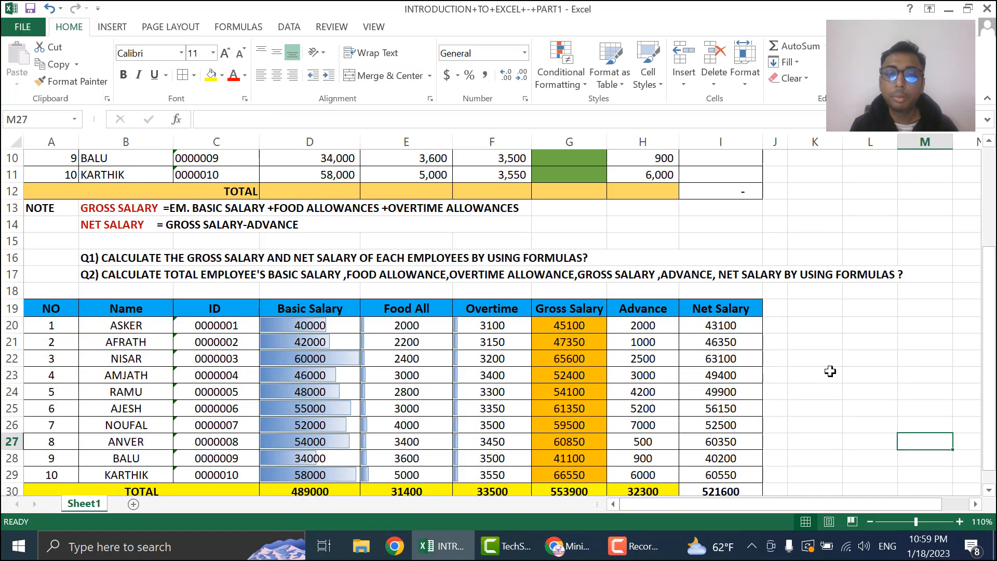
pyautogui.scroll(-2, 830, 371)
pyautogui.scroll(2, 829, 372)
pyautogui.scroll(-1, 825, 373)
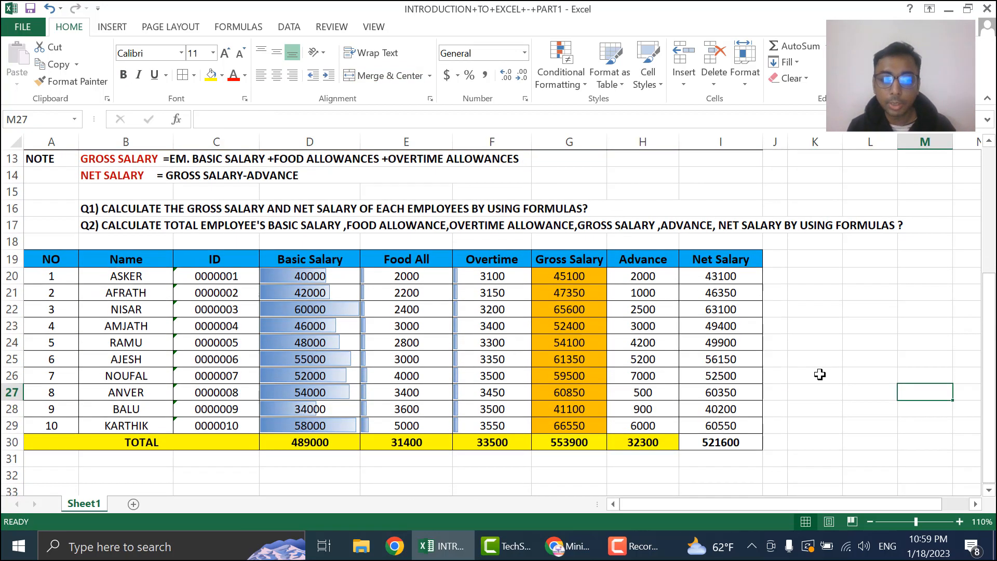
pyautogui.scroll(4, 553, 352)
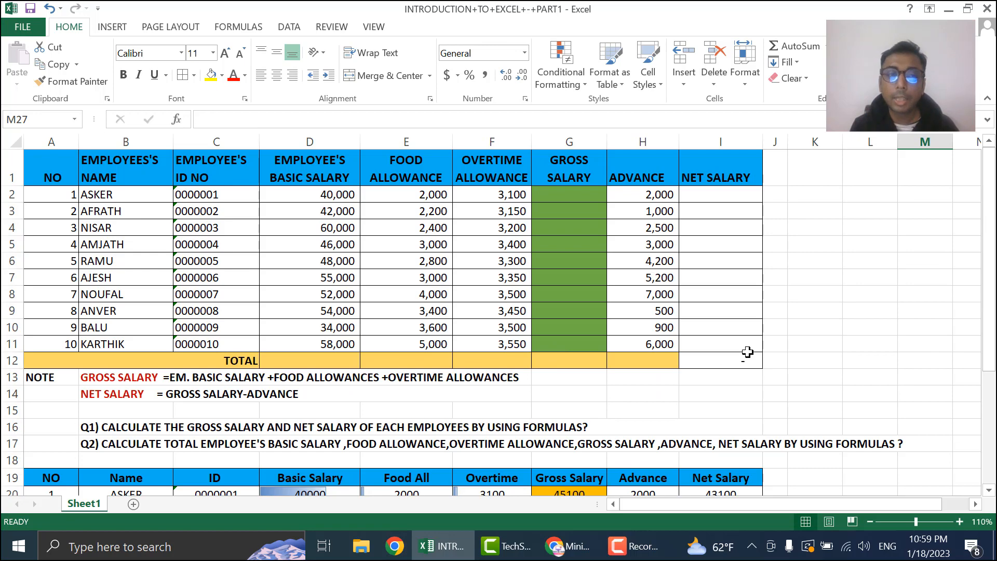
pyautogui.scroll(-4, 567, 317)
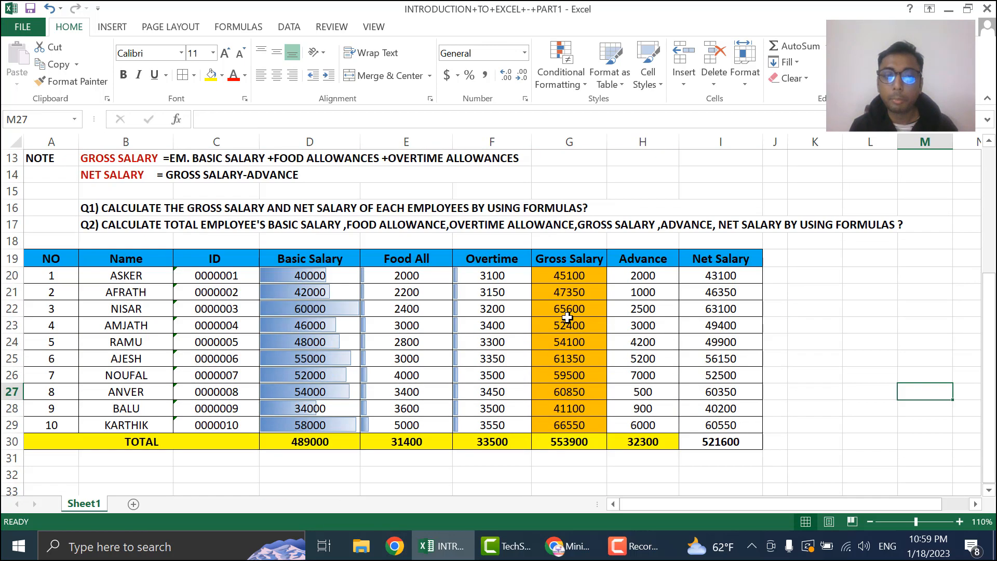
pyautogui.scroll(3, 567, 318)
pyautogui.scroll(1, 567, 318)
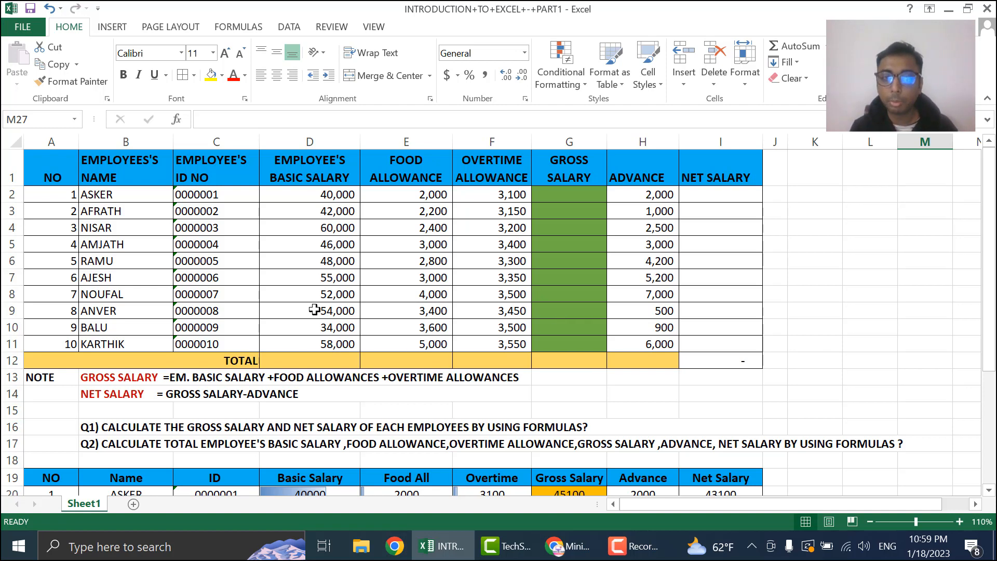
pyautogui.scroll(-6, 279, 322)
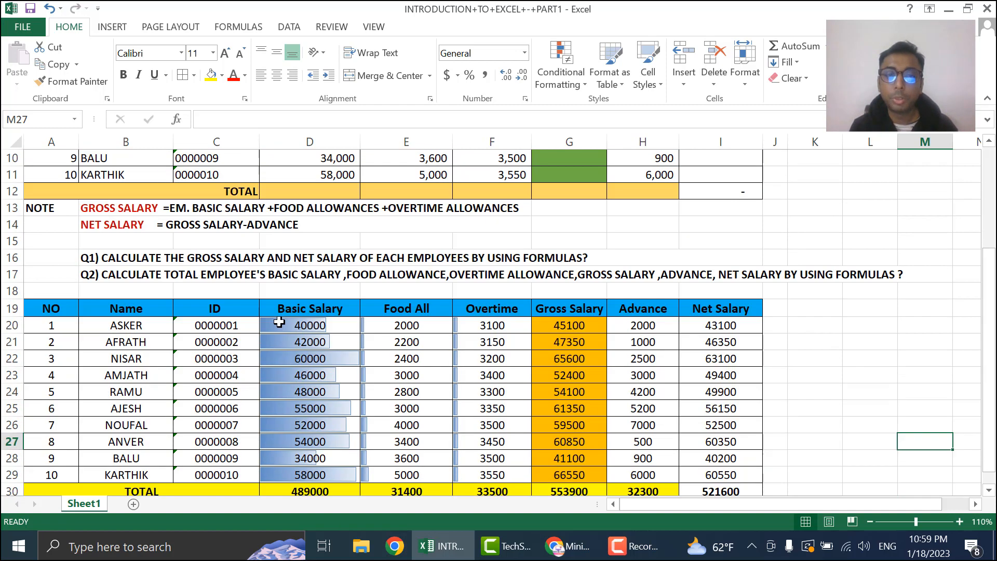
pyautogui.scroll(5, 587, 392)
pyautogui.scroll(1, 587, 392)
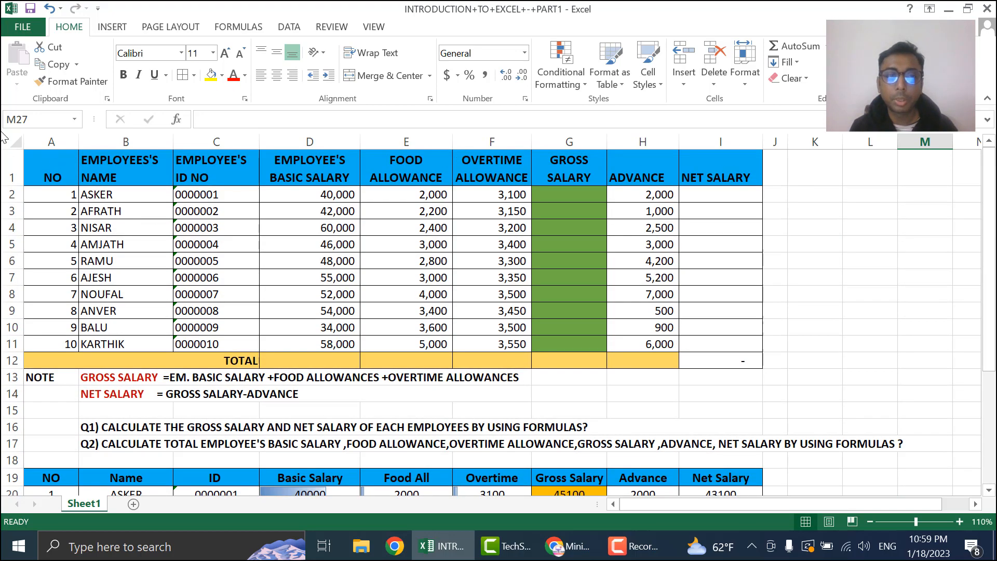
pyautogui.scroll(-4, 397, 353)
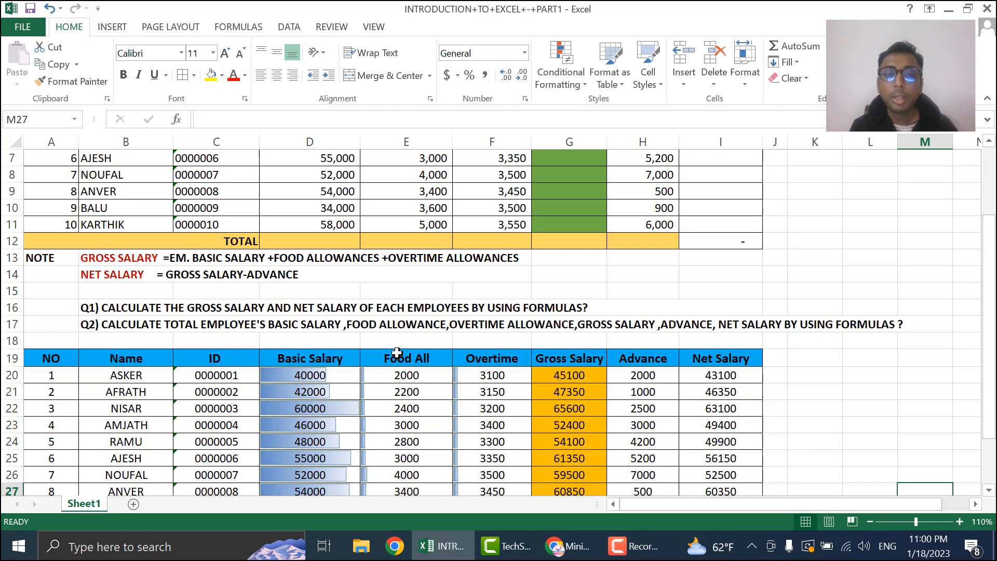